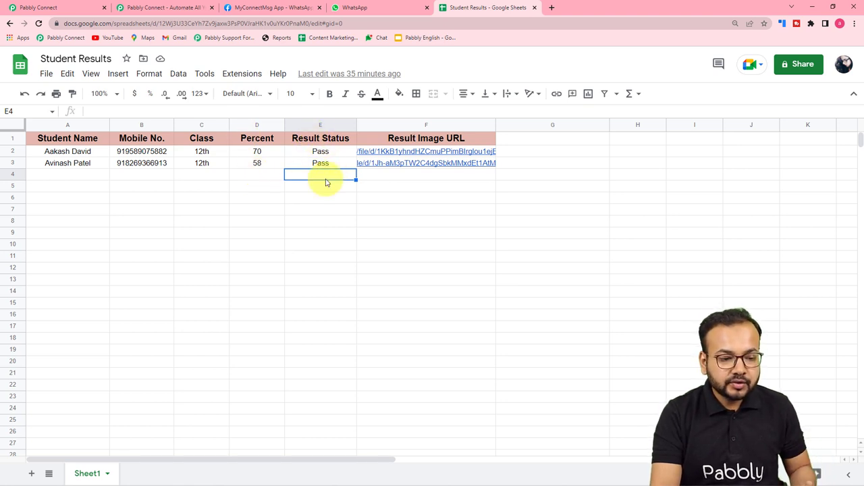
- Switch to the Pabbly Connect dashboard and create a workflow named "Send Images on WhatsApp"
mouse_move(388, 165)
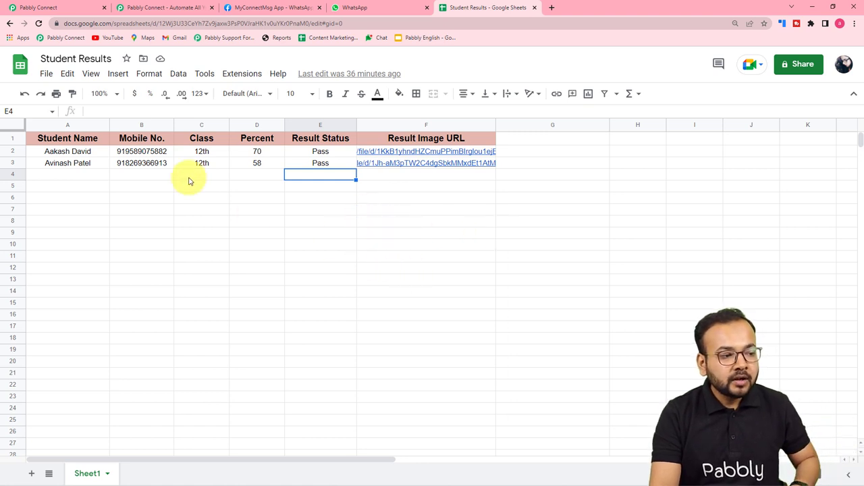
left_click(67, 8)
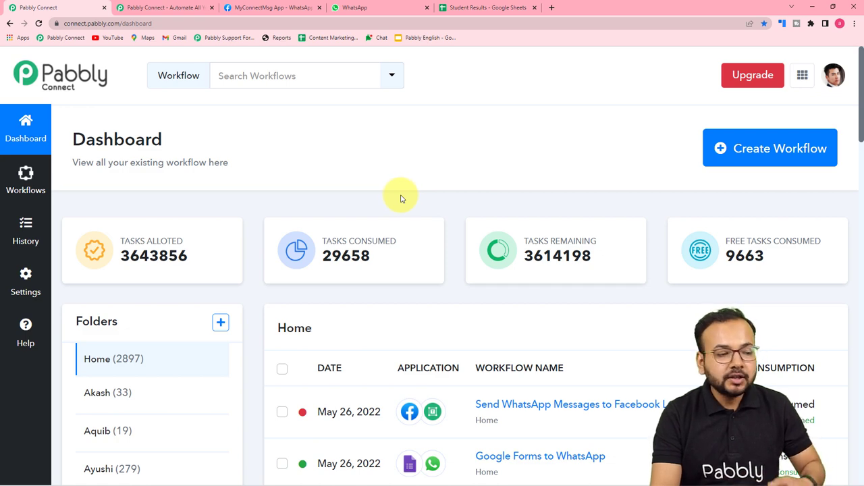
left_click(162, 8)
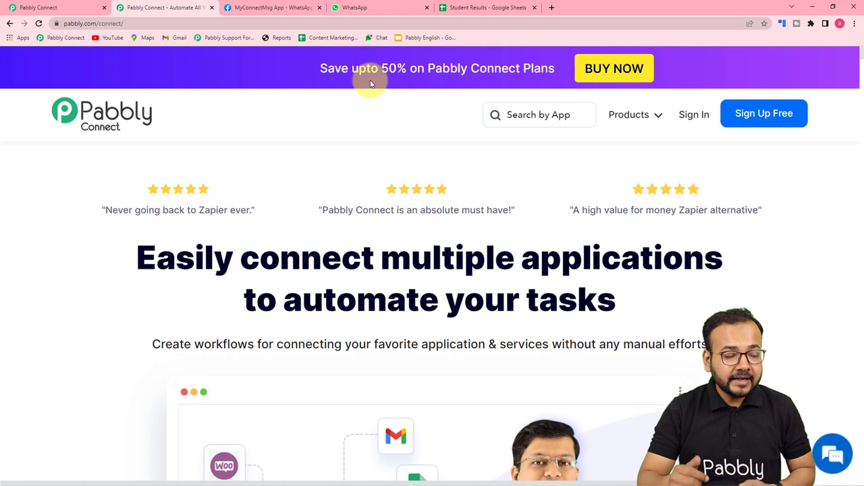
left_click(77, 7)
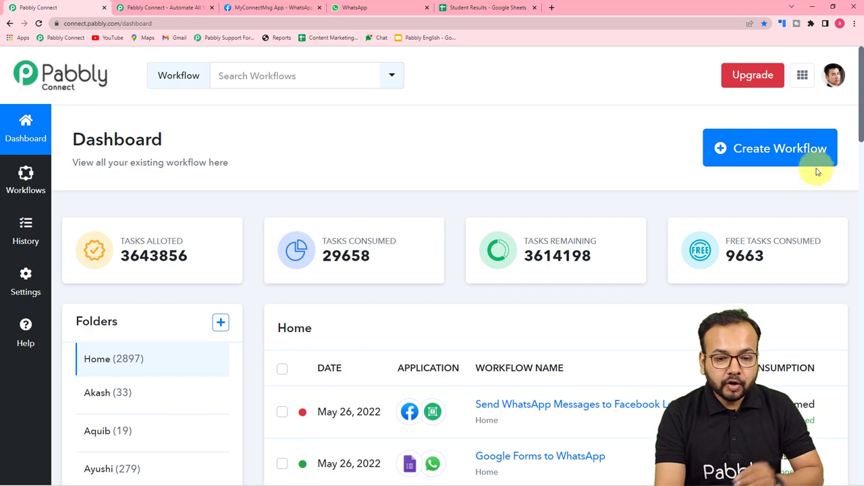
left_click(738, 158)
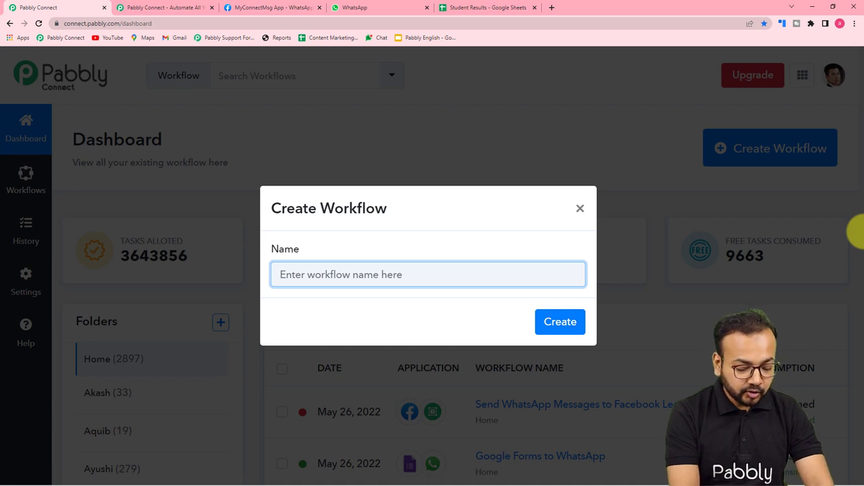
type("Send Images o")
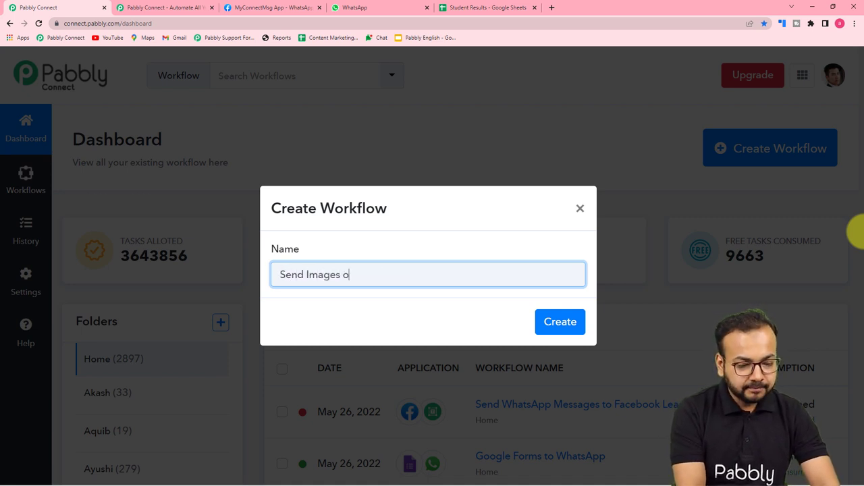
type("n Wha")
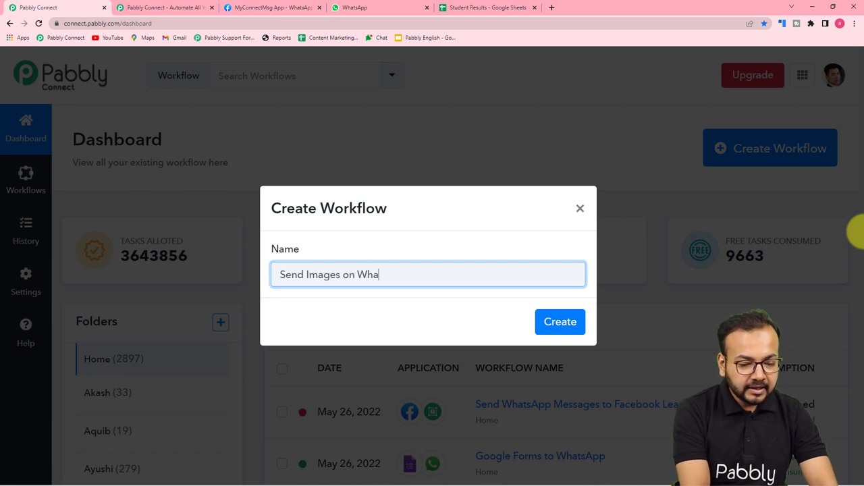
type("tsApp")
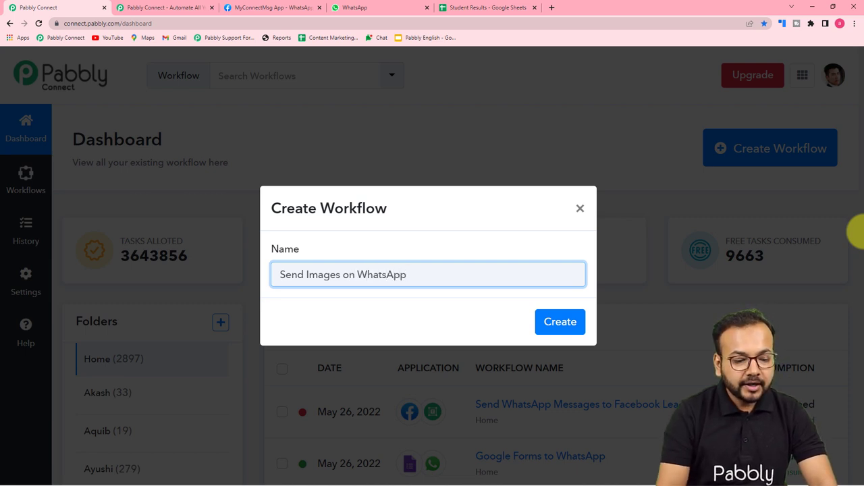
left_click(561, 323)
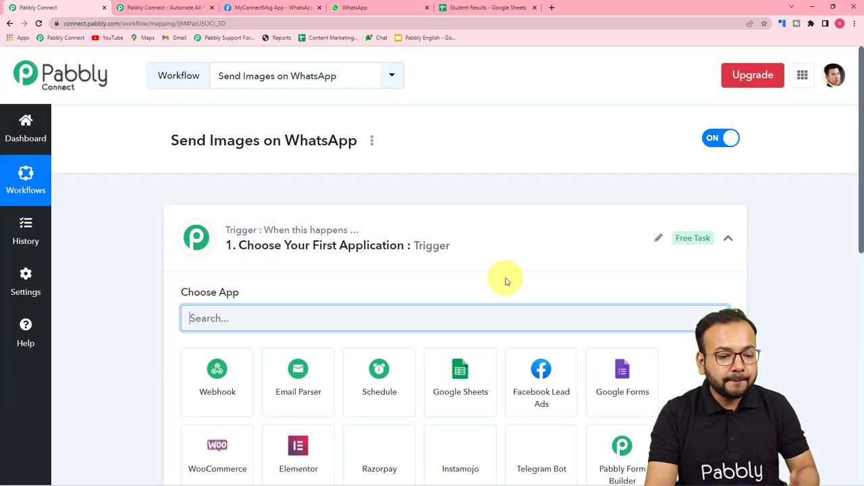
- Choose Schedule by Pabbly as the trigger application of the workflow
left_click(727, 244)
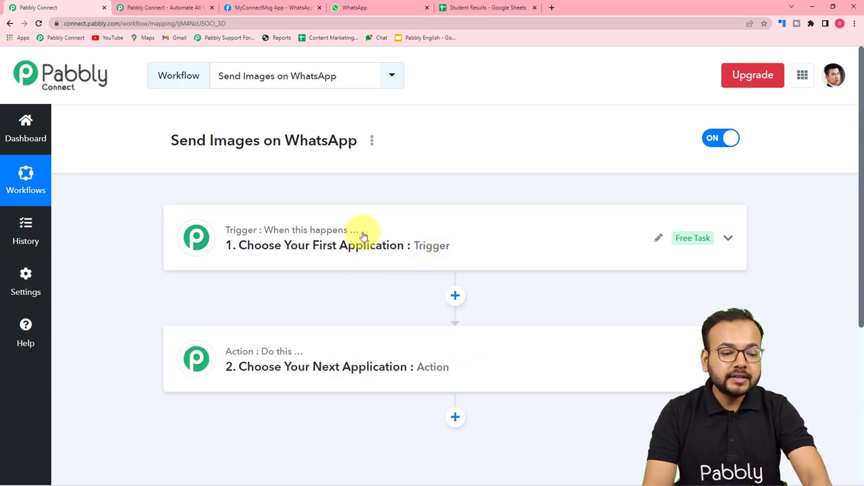
left_click(287, 258)
scroll(286, 256, "down", 3)
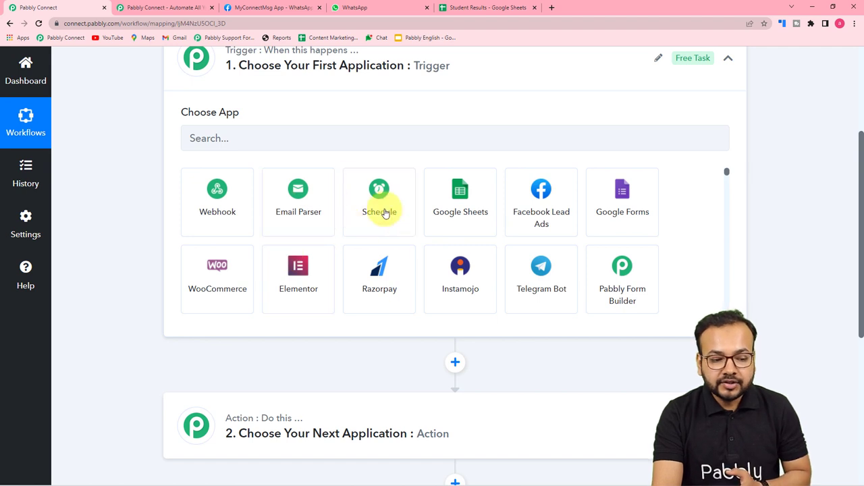
left_click(379, 221)
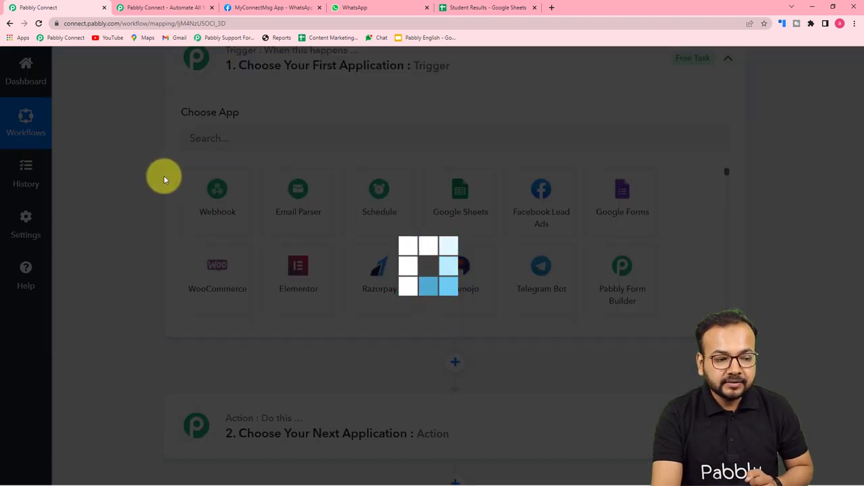
scroll(164, 178, "down", 1)
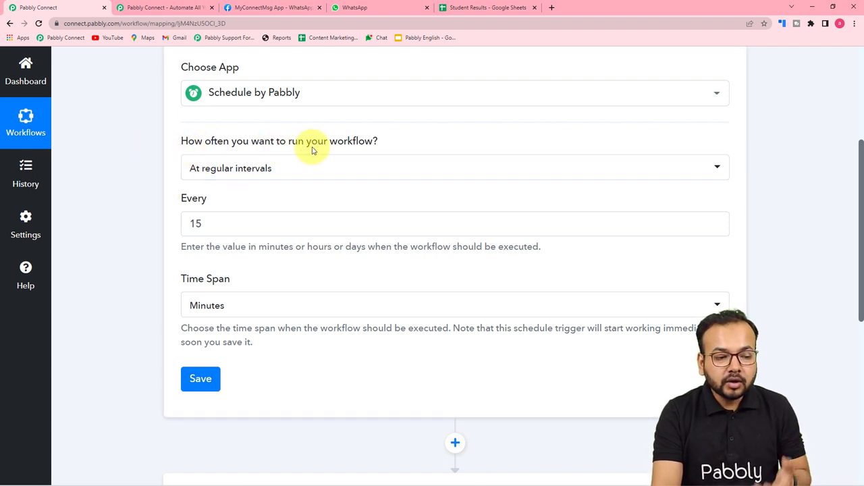
- Set the schedule trigger to run the workflow once, with the date 30-05-2022
left_click(264, 173)
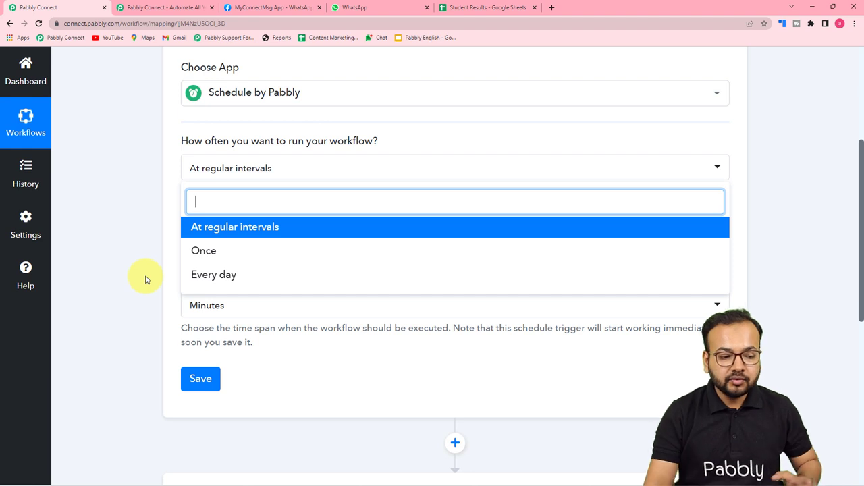
left_click(202, 252)
left_click(279, 268)
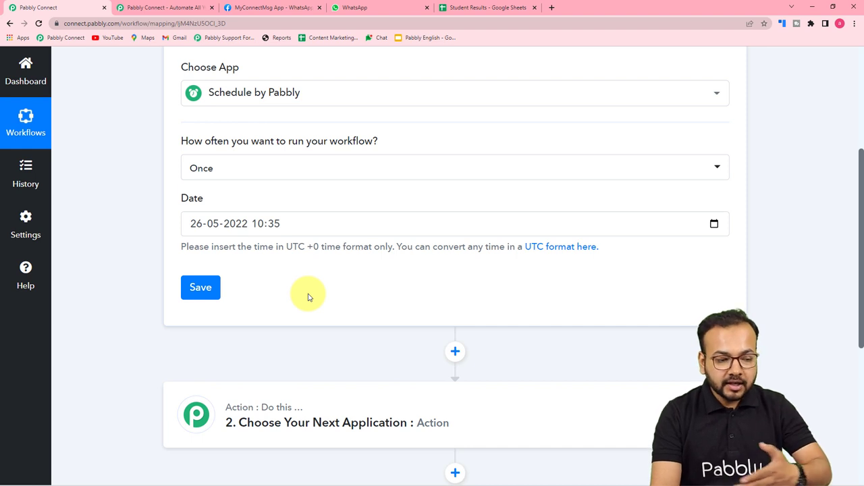
left_click(713, 224)
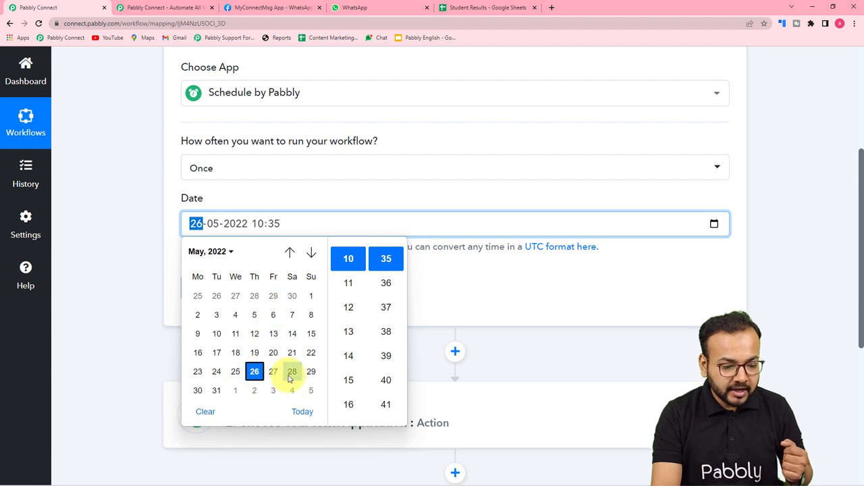
left_click(198, 390)
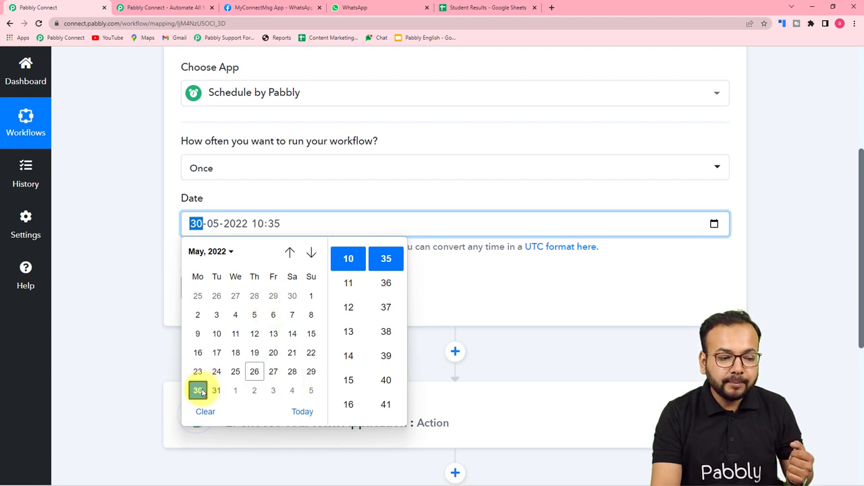
left_click(147, 360)
- Set the time of the scheduled run to 03:30
left_click(261, 224)
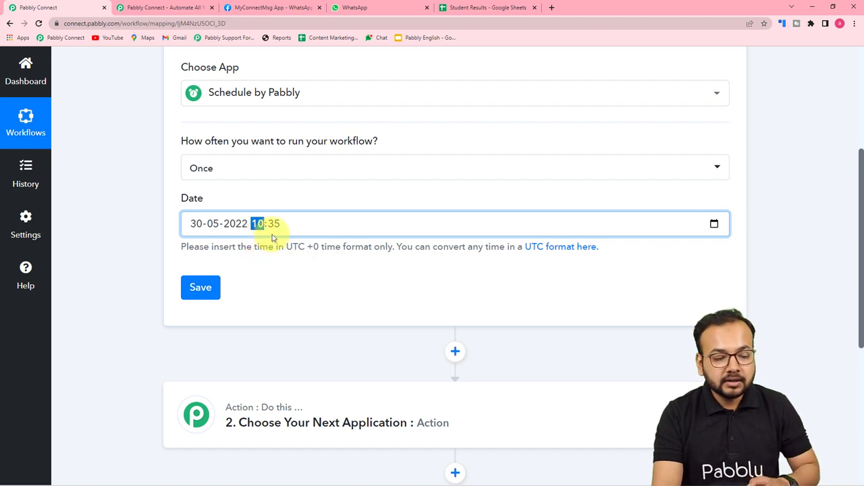
type("03:")
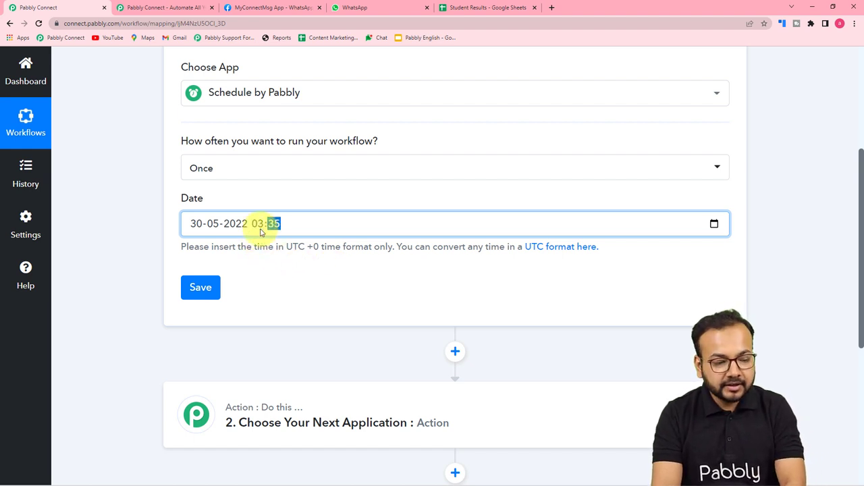
type("30")
left_click(281, 255)
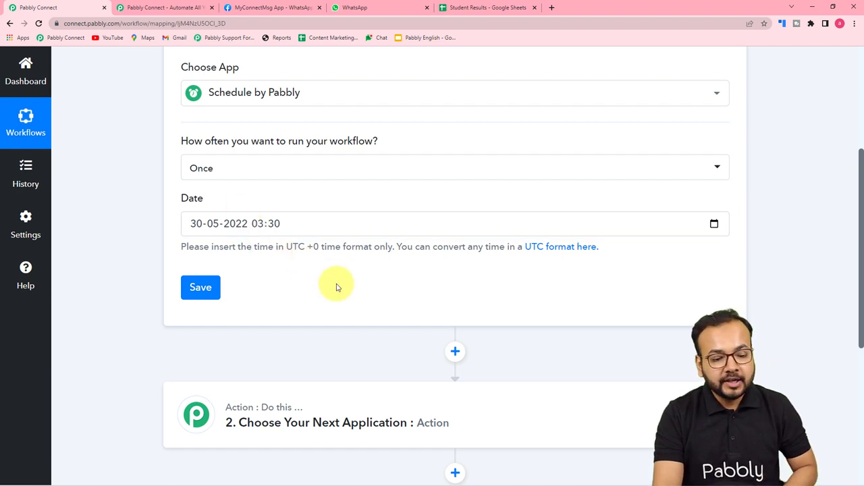
- Open the linked UTC time zone converter, look through its list of conversions, and return to the workflow
left_click(566, 254)
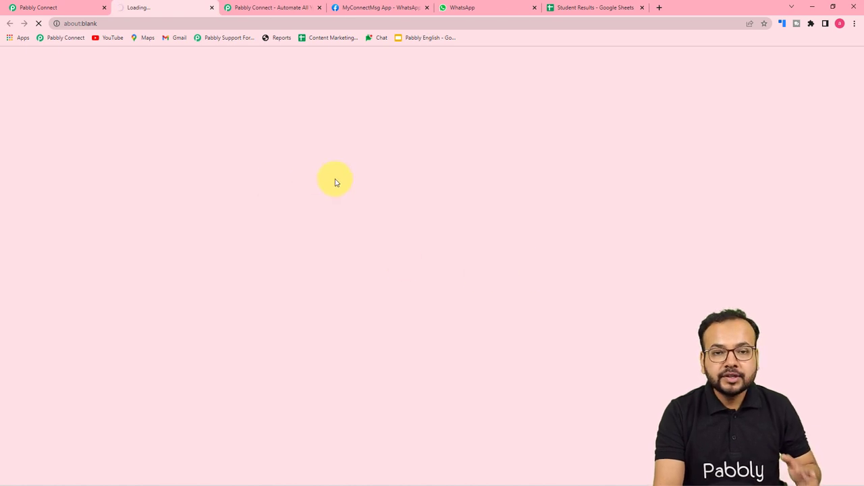
scroll(338, 183, "down", 3)
scroll(345, 311, "down", 1)
scroll(314, 332, "up", 2)
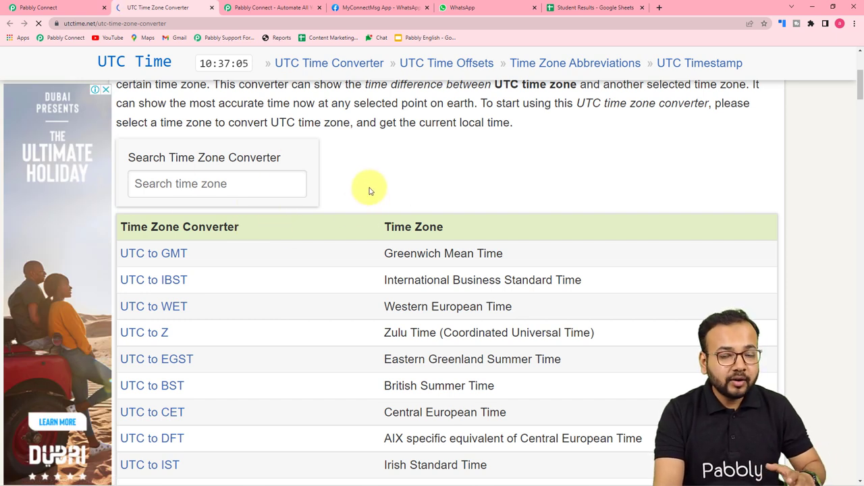
left_click(31, 7)
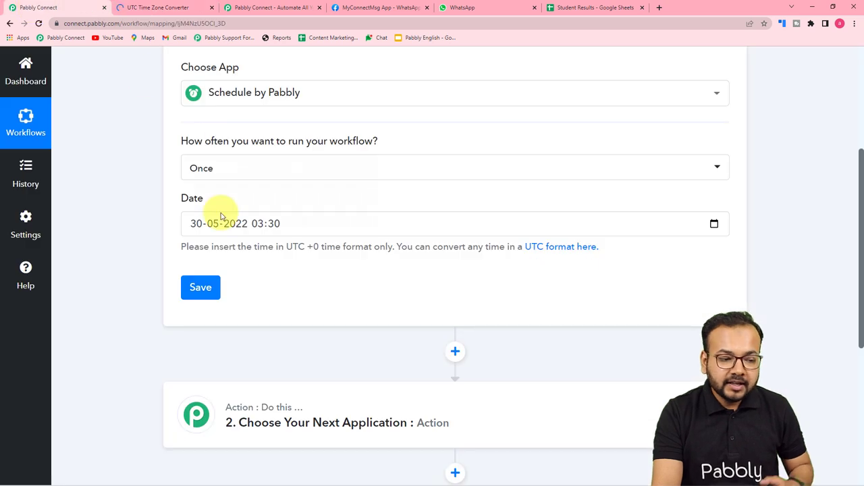
- Save the schedule trigger, dismiss the confirmation, and review the received response
scroll(207, 237, "down", 1)
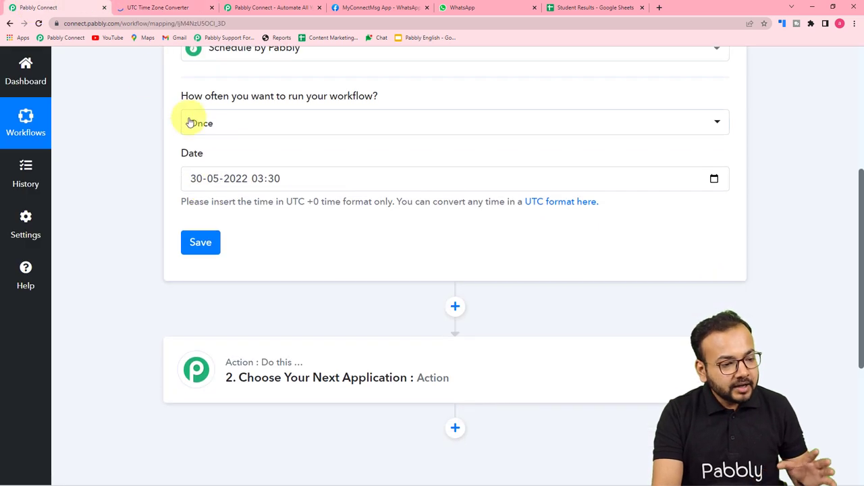
left_click(196, 243)
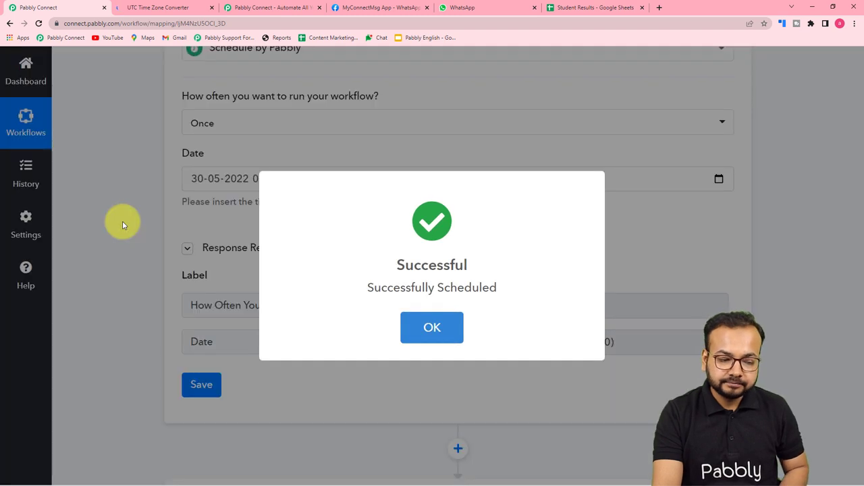
left_click(122, 220)
scroll(122, 221, "down", 3)
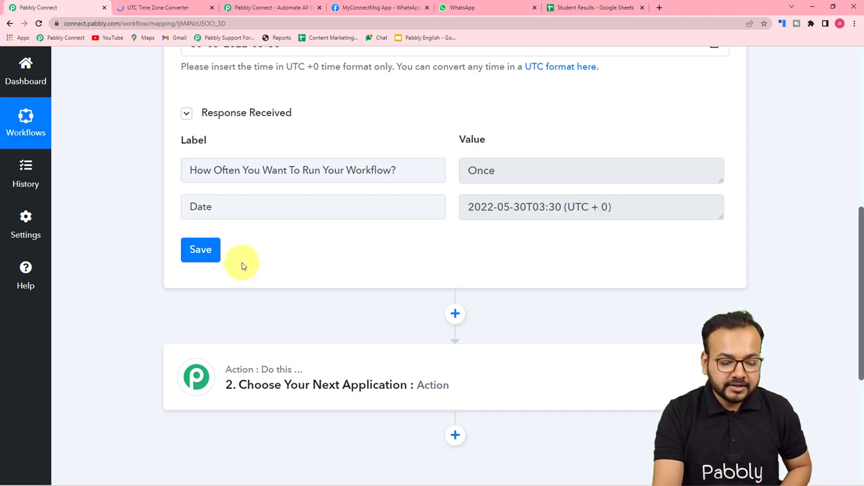
scroll(243, 265, "down", 2)
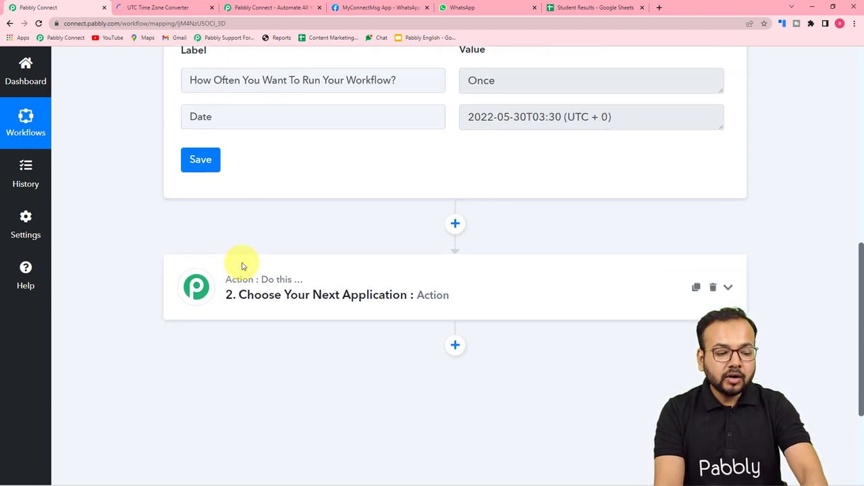
scroll(259, 298, "up", 2)
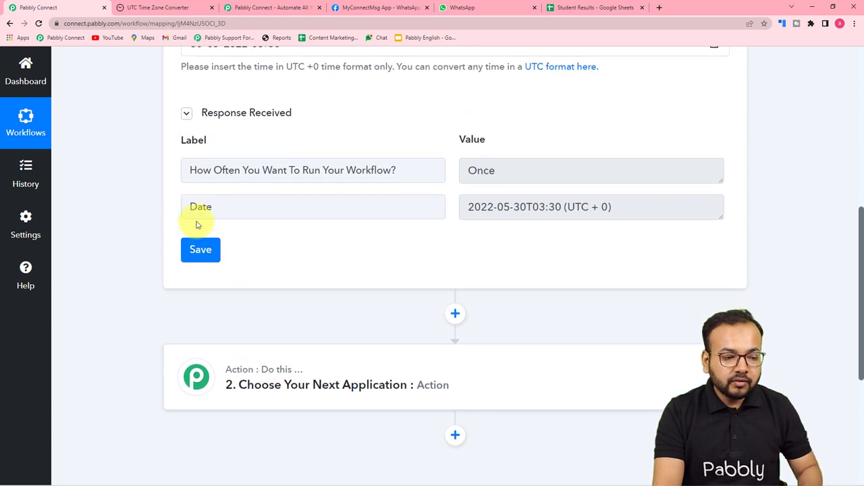
- Glance at the Student Results spreadsheet, then choose Google Sheets as the application for the workflow's action step
scroll(182, 229, "down", 3)
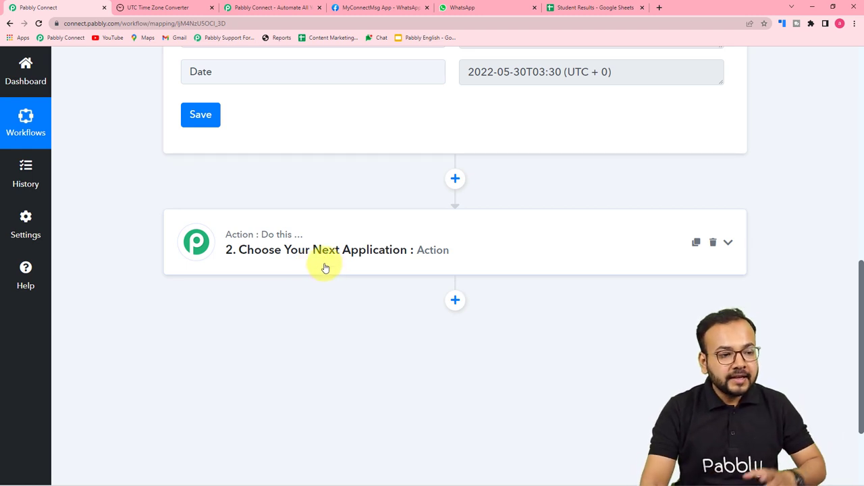
scroll(389, 276, "down", 2)
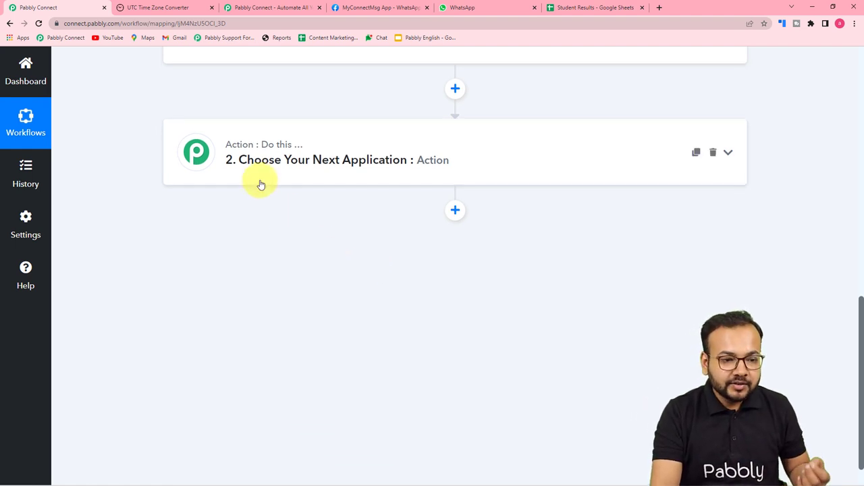
left_click(569, 8)
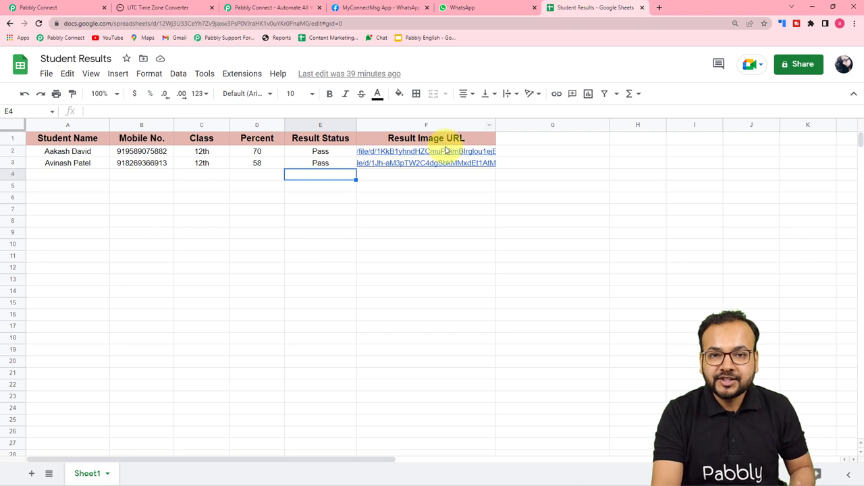
left_click(71, 8)
left_click(265, 173)
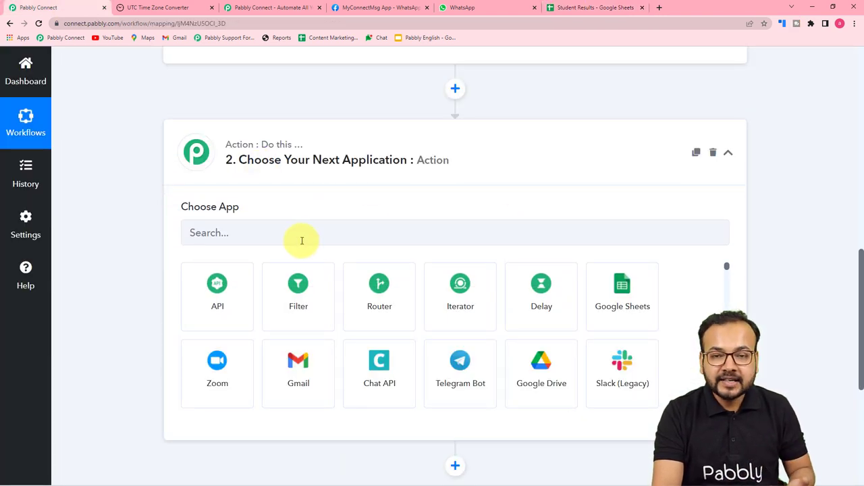
left_click(302, 240)
type("goo")
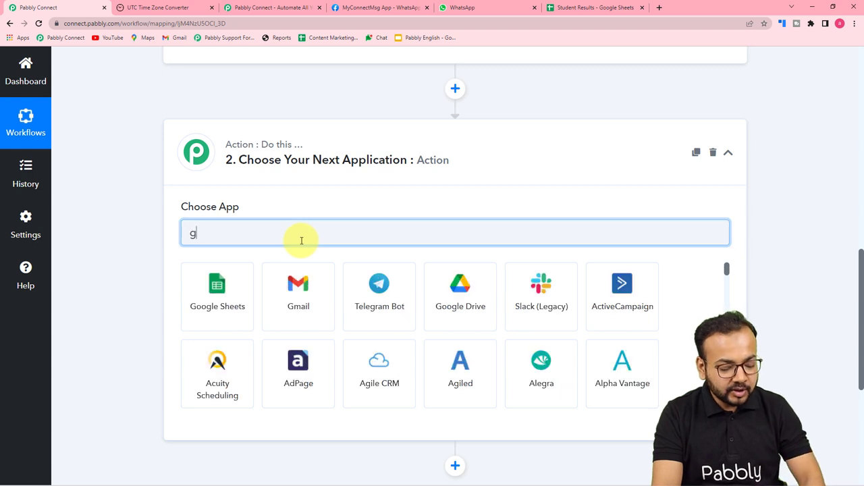
left_click(233, 302)
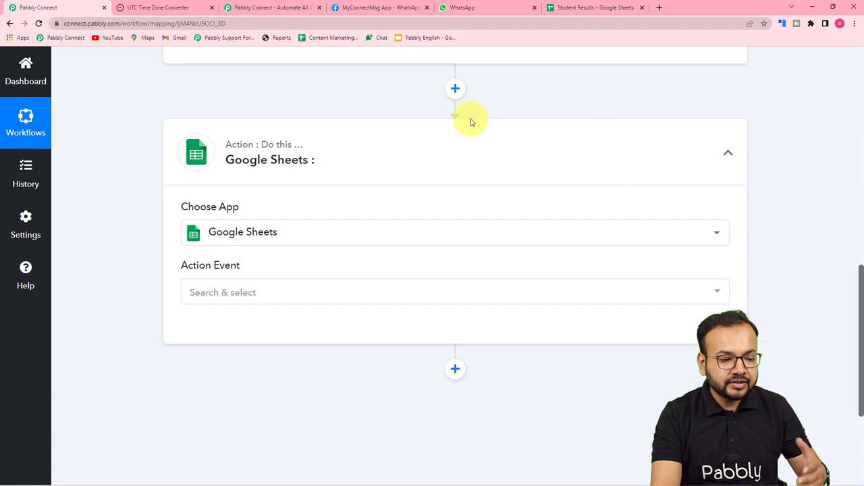
scroll(110, 227, "down", 1)
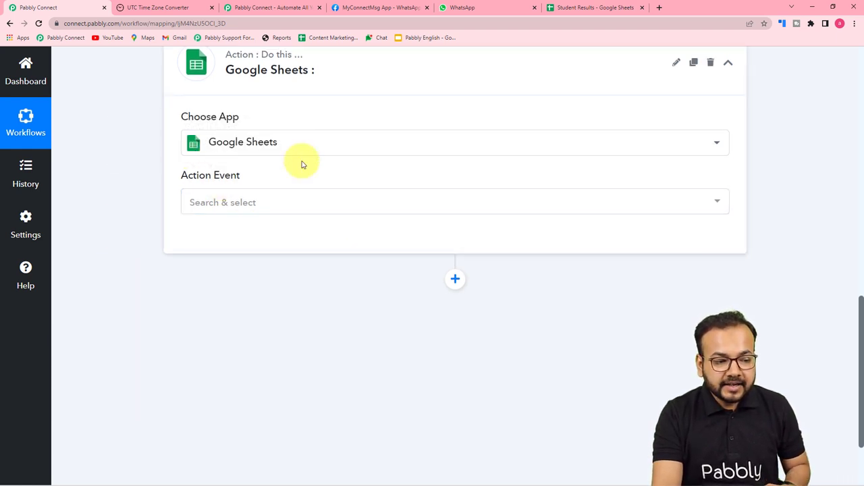
- Set the Google Sheets action event to Get Row(s) and start connecting an account
left_click(259, 207)
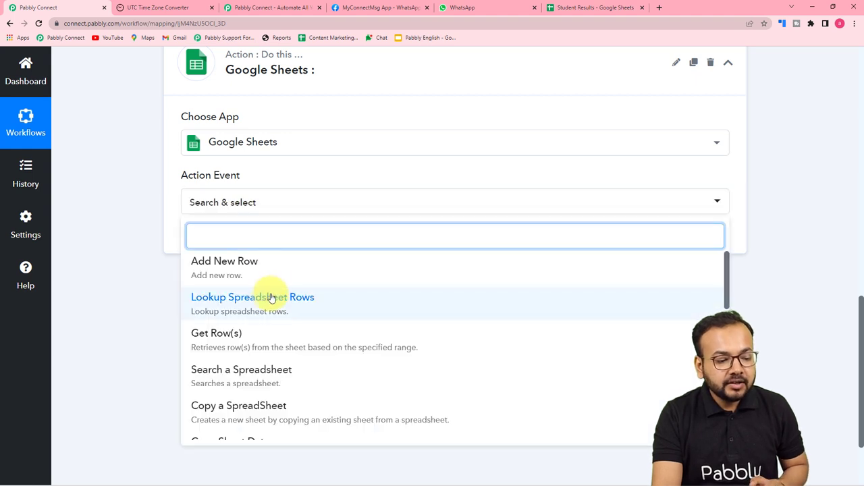
left_click(273, 348)
left_click(198, 238)
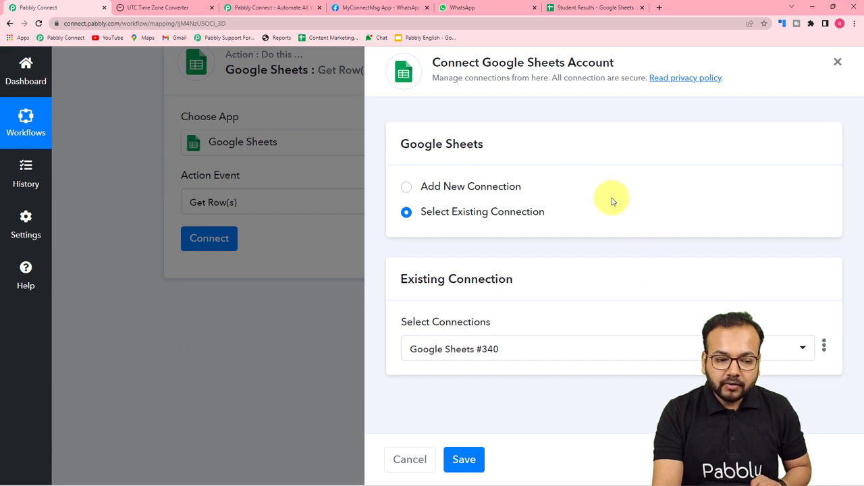
- Add a new Google Sheets connection, choose the spreadsheet owner's Google account, and grant Pabbly Connect Sheets access
left_click(407, 189)
left_click(449, 330)
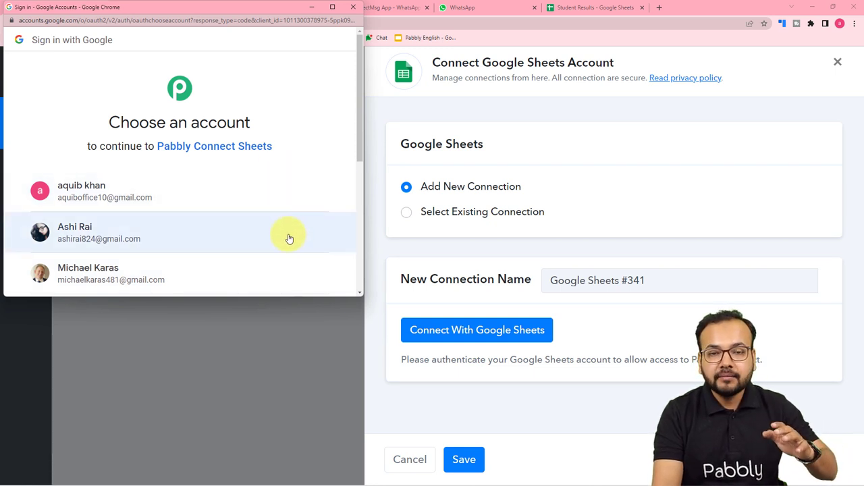
left_click(90, 235)
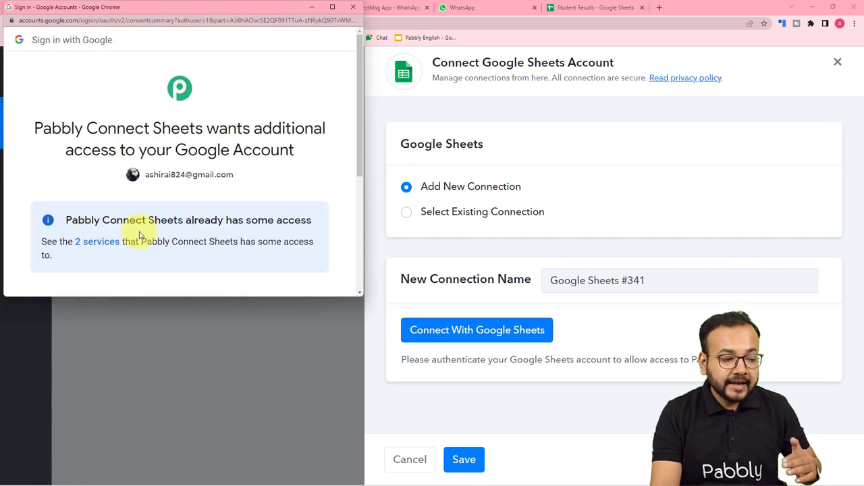
scroll(139, 233, "down", 2)
scroll(162, 236, "down", 2)
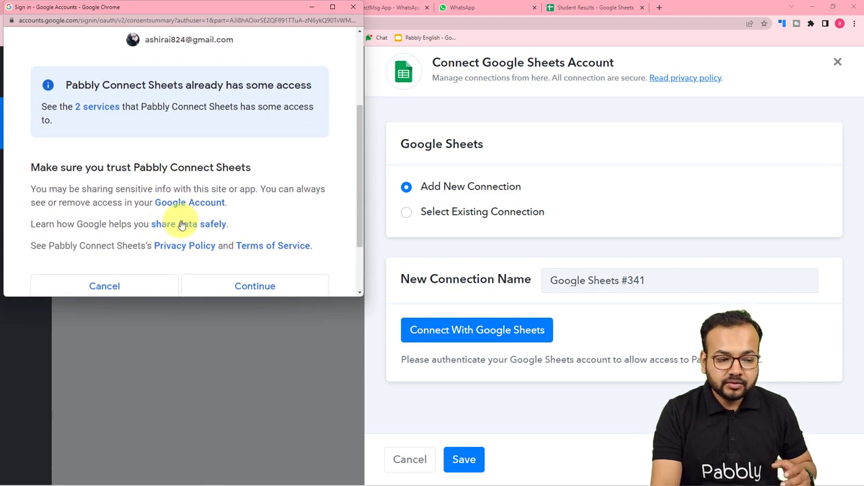
left_click(213, 282)
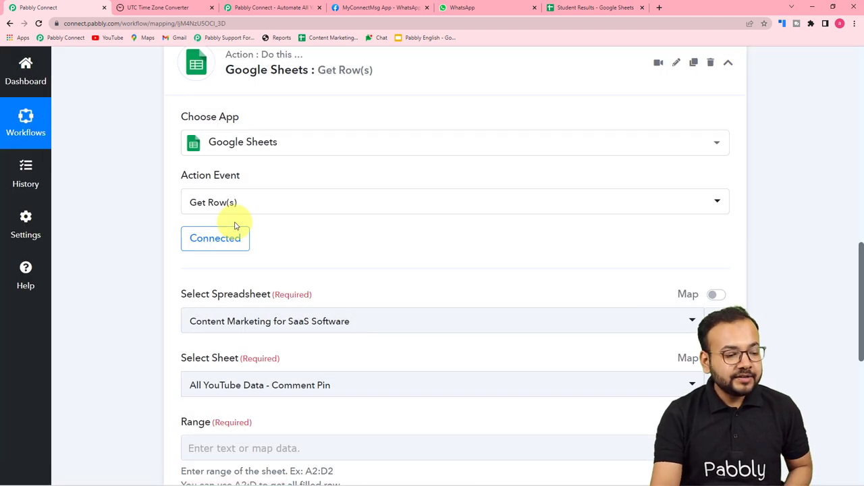
- Select Student Results as the spreadsheet for the Get Row(s) action, and check the Sheet1 name against the source file
scroll(223, 225, "down", 2)
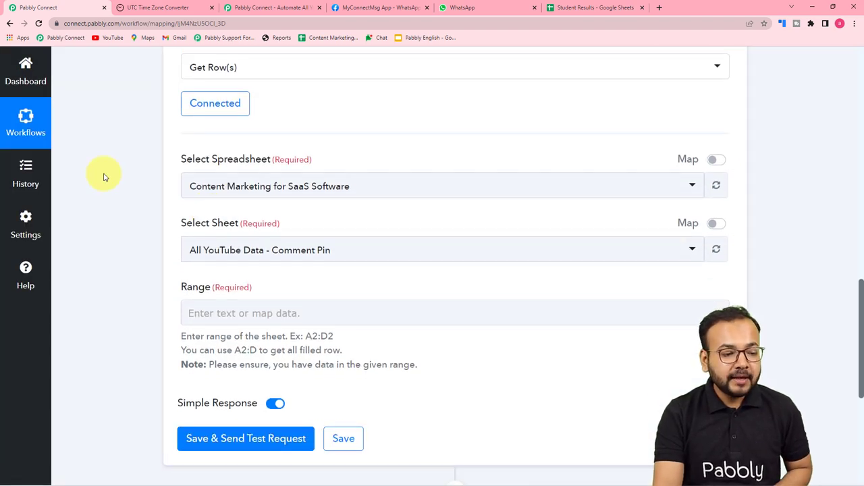
scroll(103, 177, "down", 1)
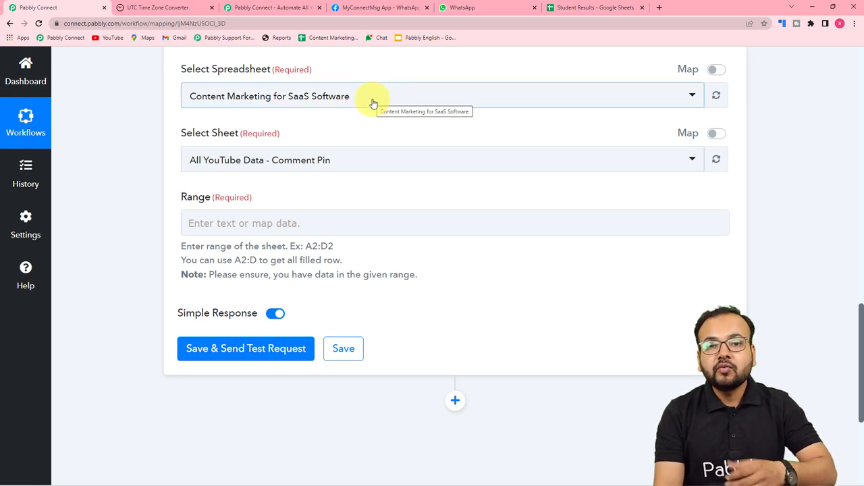
left_click(569, 7)
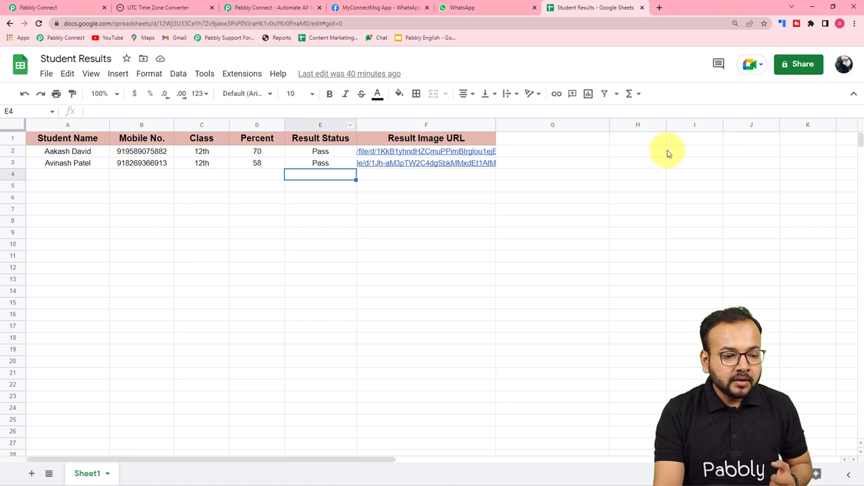
left_click(68, 8)
left_click(230, 98)
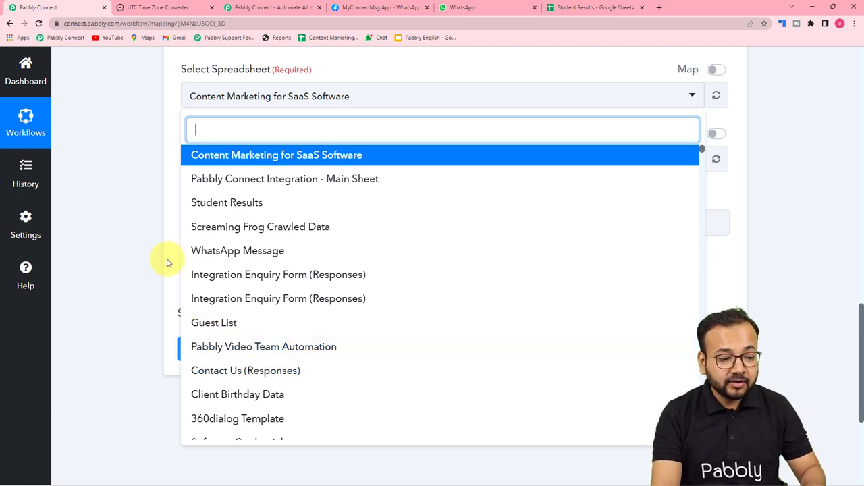
left_click(194, 203)
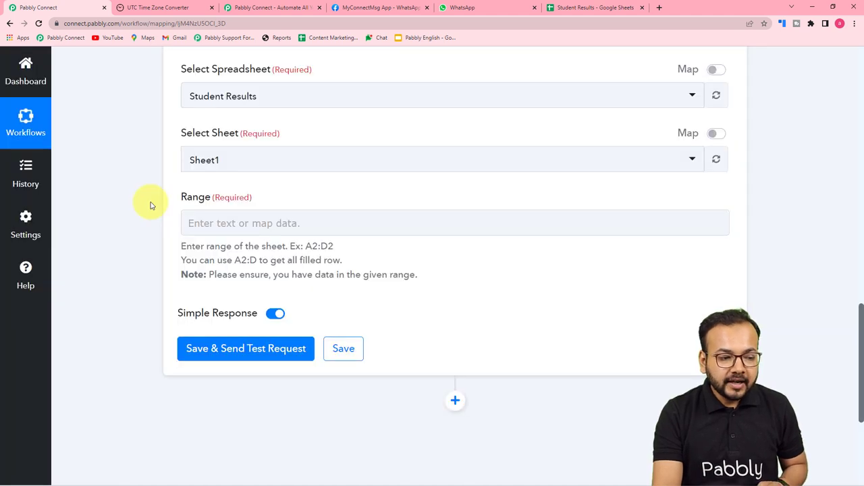
scroll(202, 162, "down", 1)
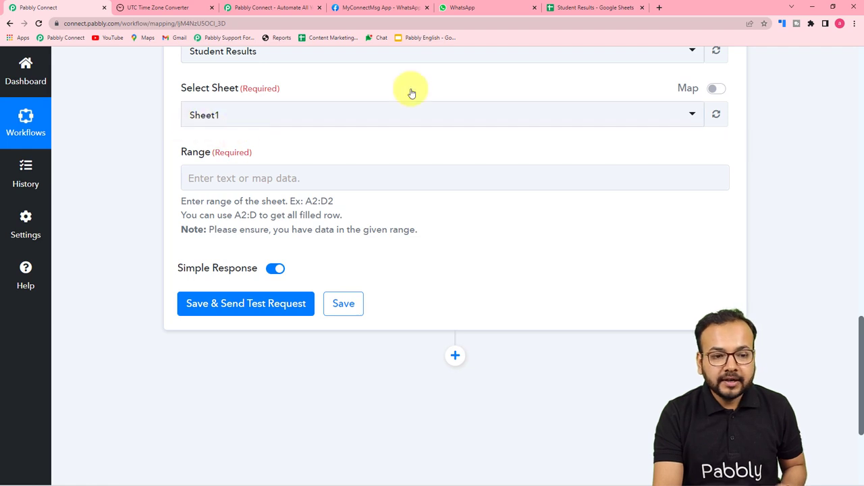
left_click(574, 8)
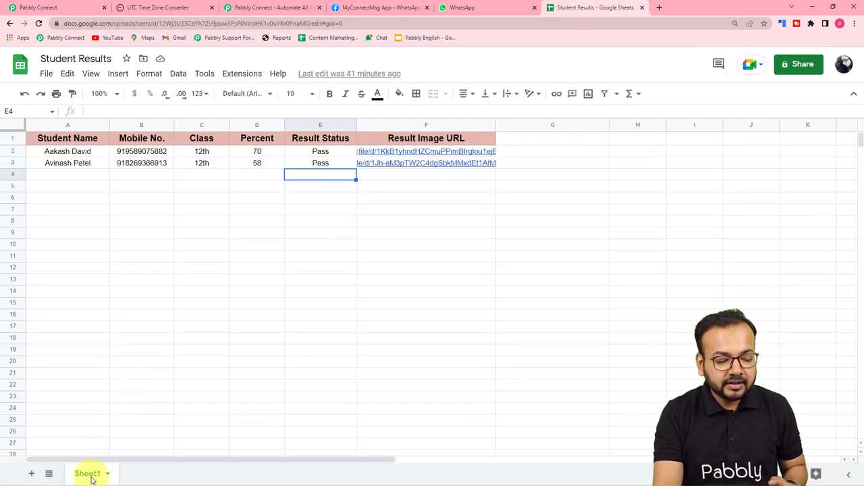
left_click(42, 7)
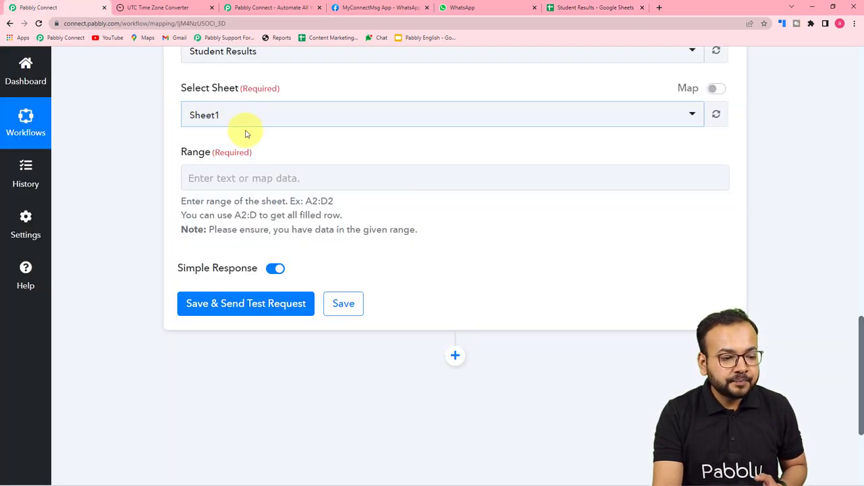
scroll(246, 132, "down", 1)
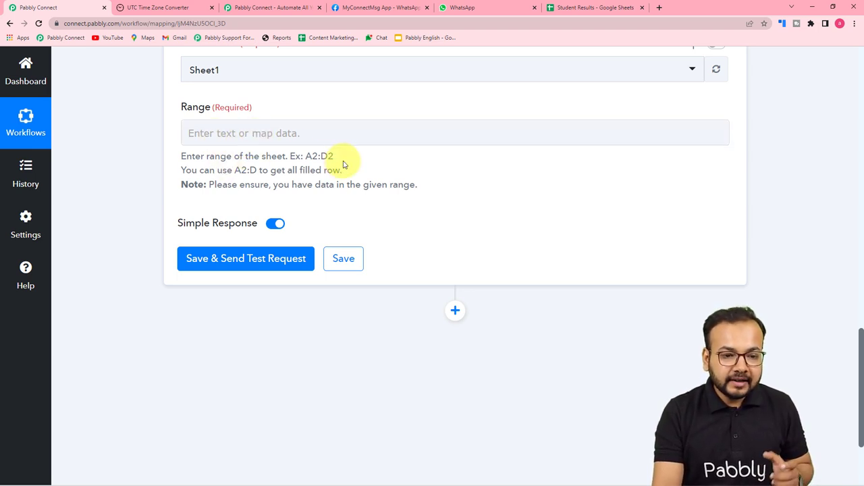
- Select both student data rows across all columns, cells A2:F3, in the Student Results spreadsheet
left_click(581, 9)
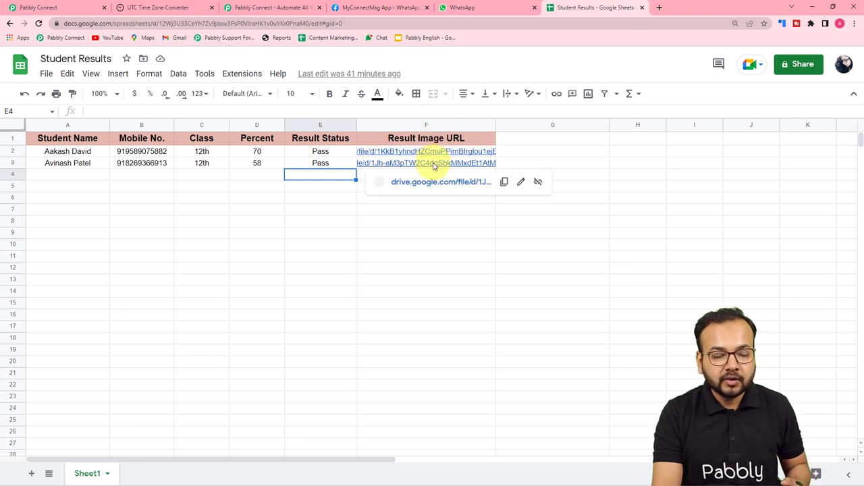
left_click(54, 155)
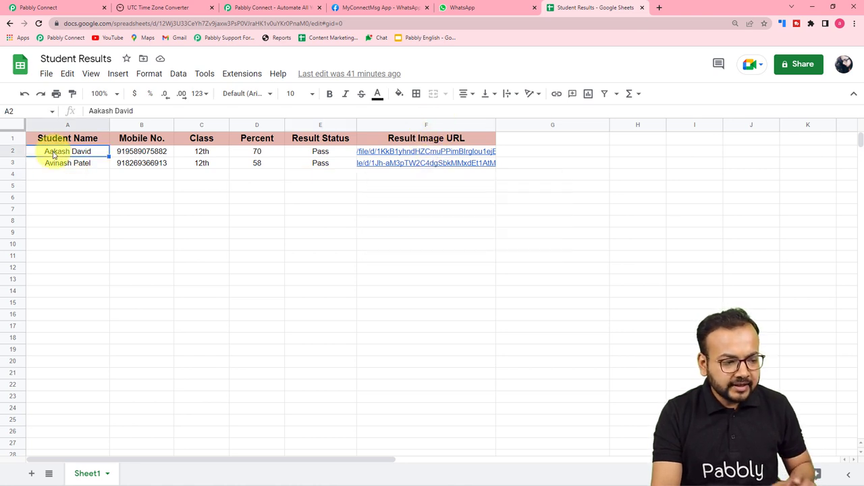
key("shift+Right")
key("shift+Right")
key("shift+Right")
key("shift+Right")
key("shift+Right")
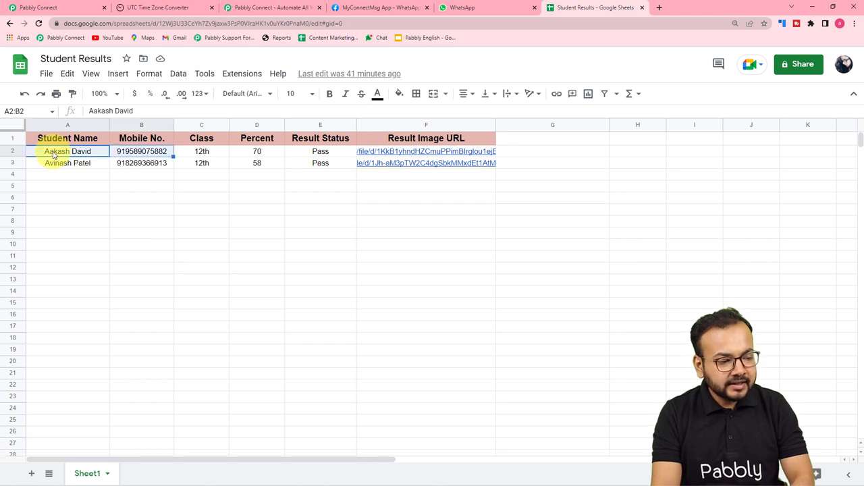
key("shift+Down")
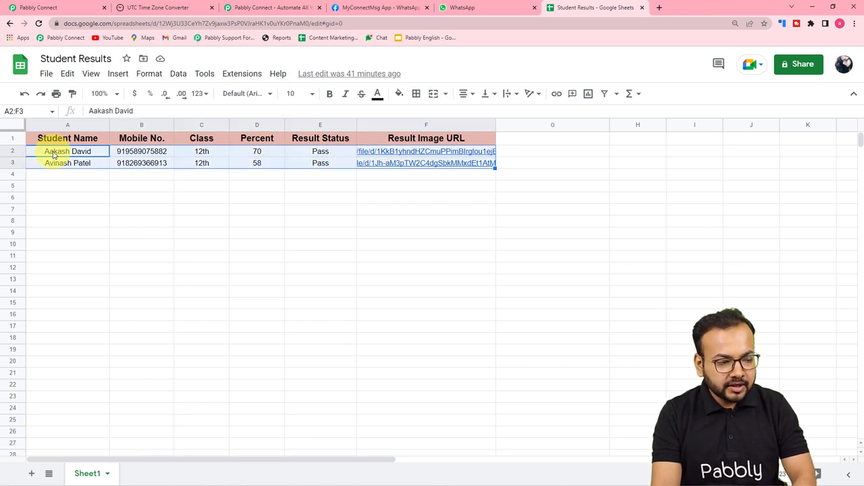
left_click(116, 96)
left_click(112, 203)
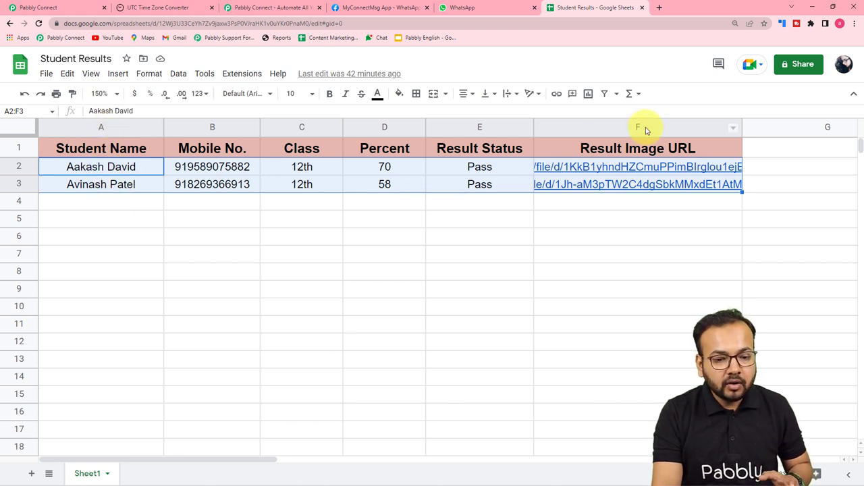
mouse_move(650, 186)
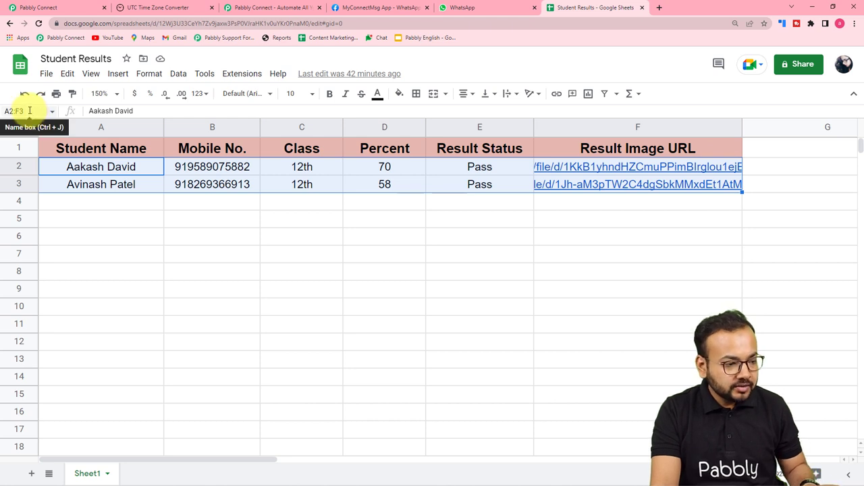
- Copy the selected range reference A2:F3 from the spreadsheet and paste it as the Get Row(s) action's Range
left_click(8, 112)
right_click(8, 112)
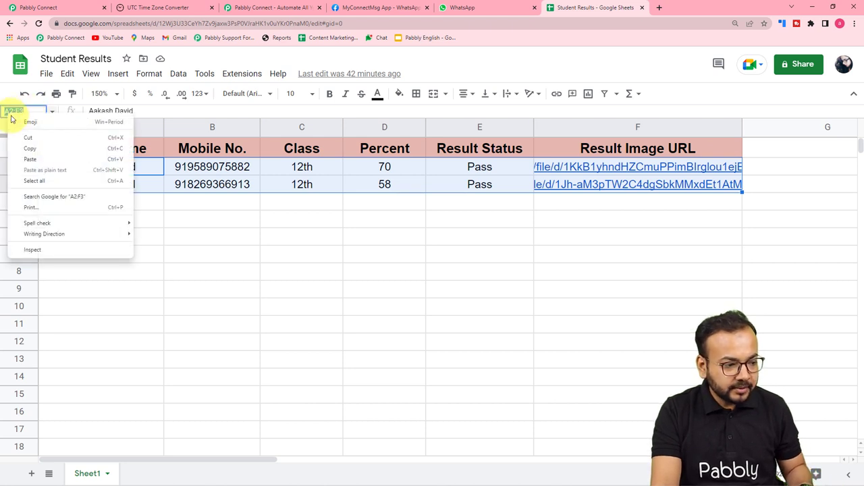
left_click(25, 144)
left_click(68, 8)
left_click(216, 137)
right_click(215, 138)
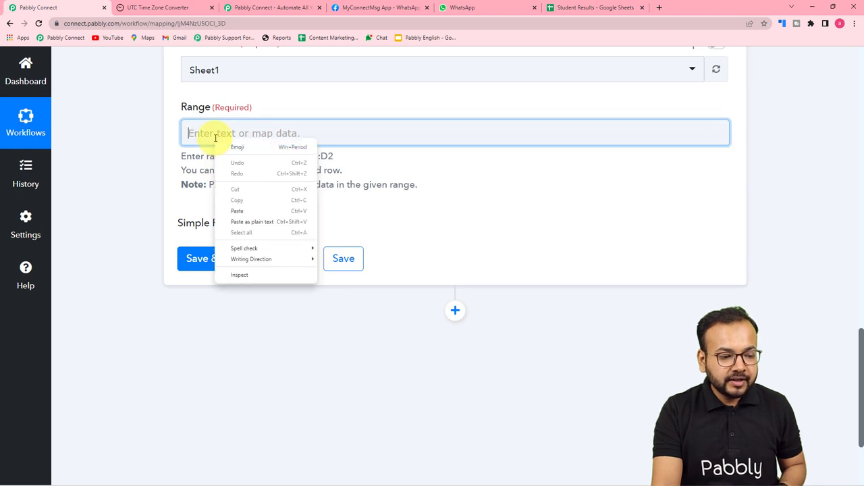
left_click(229, 221)
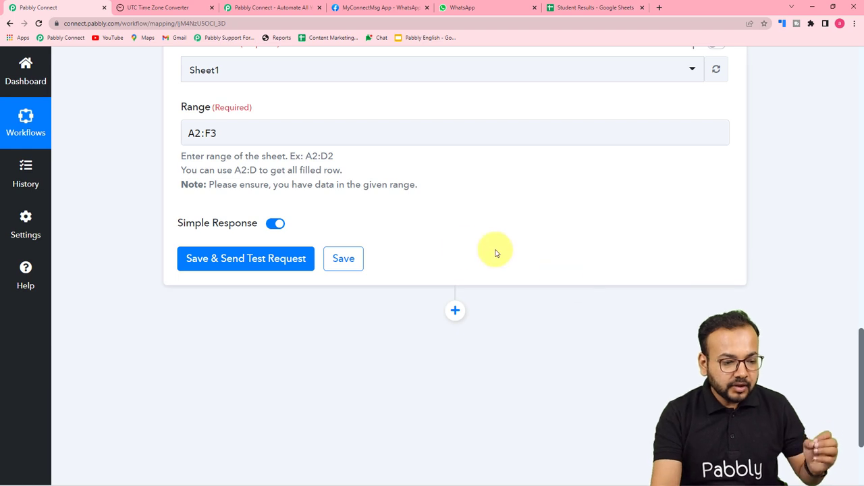
- Turn off Simple Response, then save and test the Get Row(s) action, enlarging the Response Result value for review
left_click(270, 225)
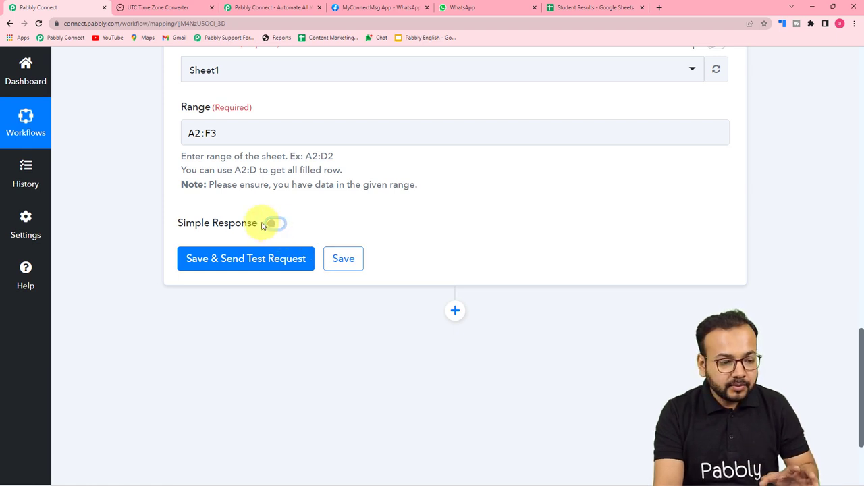
left_click(226, 260)
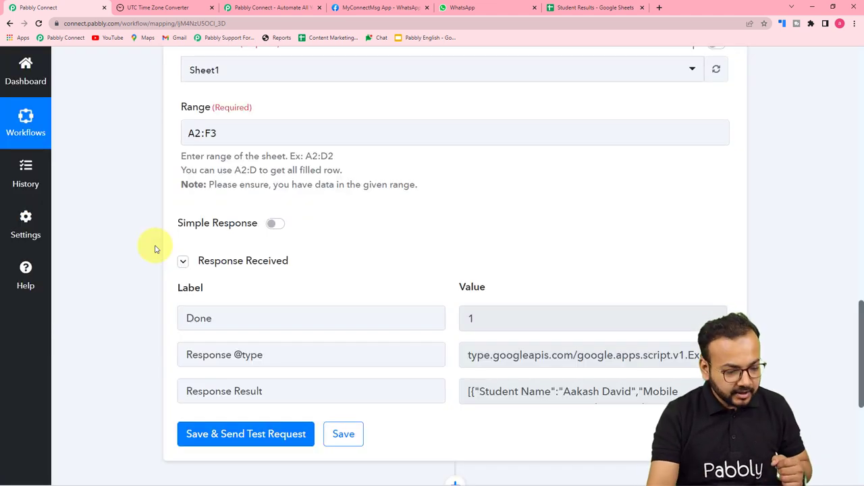
scroll(155, 250, "down", 3)
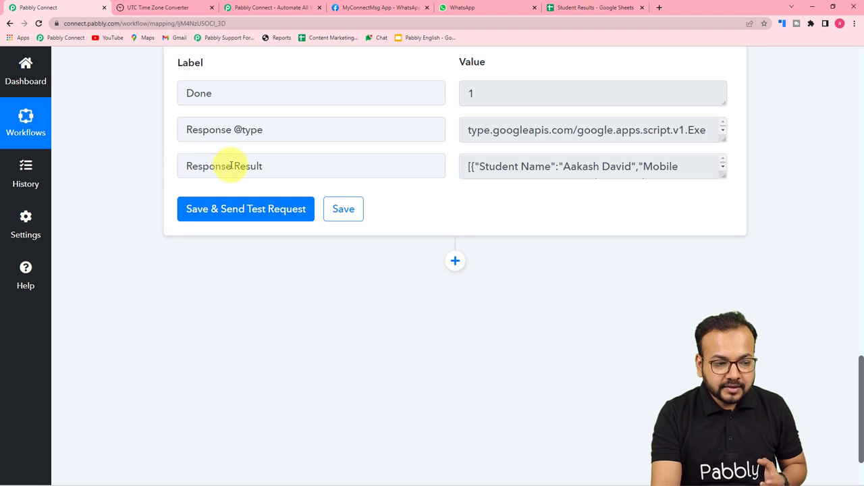
left_click_drag(723, 176, 762, 366)
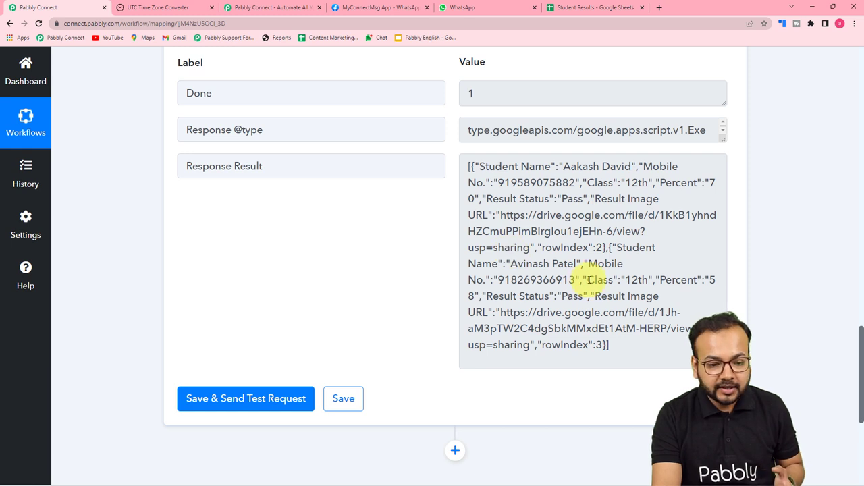
scroll(372, 227, "down", 2)
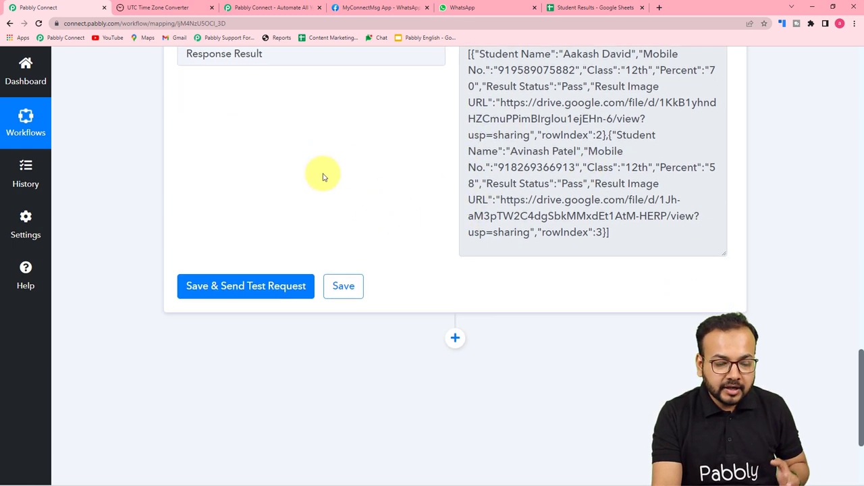
scroll(459, 182, "up", 2)
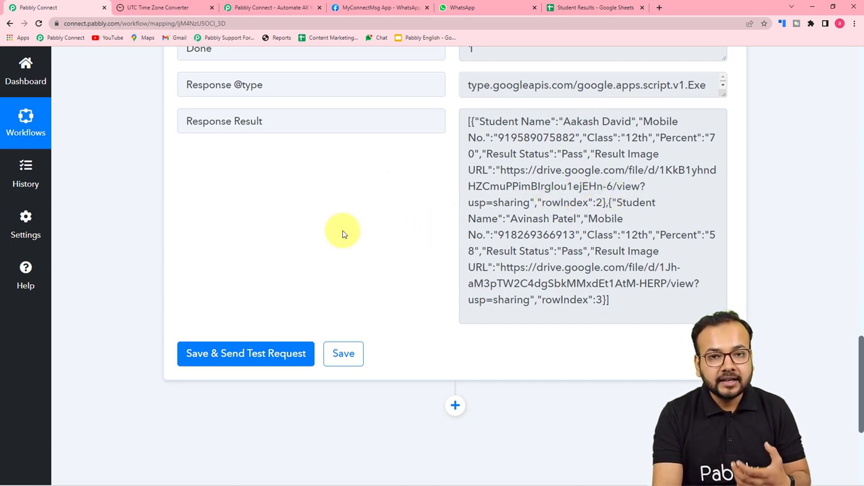
scroll(329, 235, "down", 1)
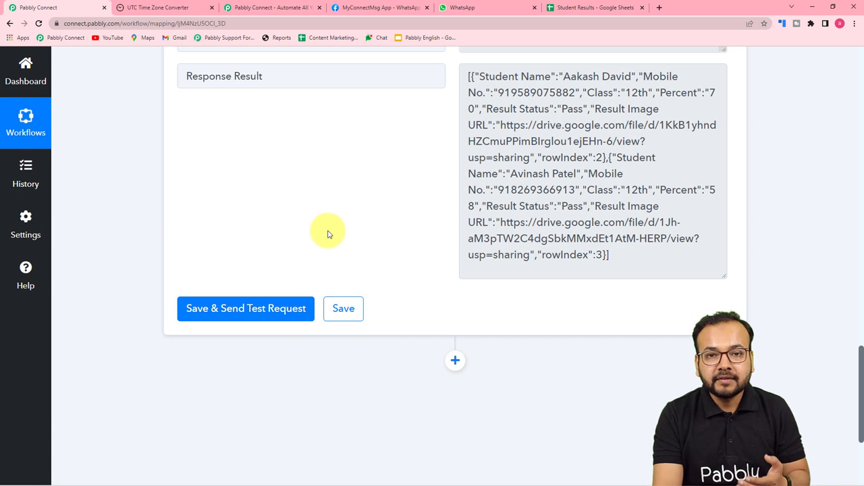
scroll(329, 234, "down", 2)
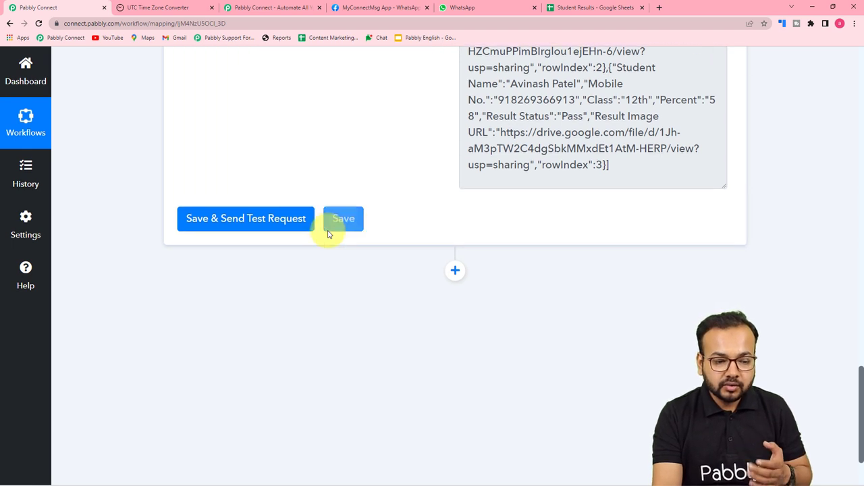
- Add another action step below the Google Sheets action and choose Iterator as its application
left_click(456, 271)
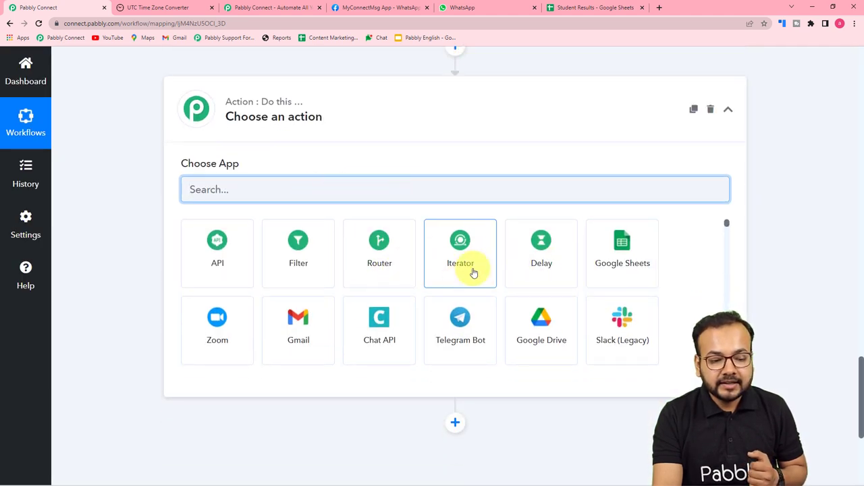
left_click(461, 273)
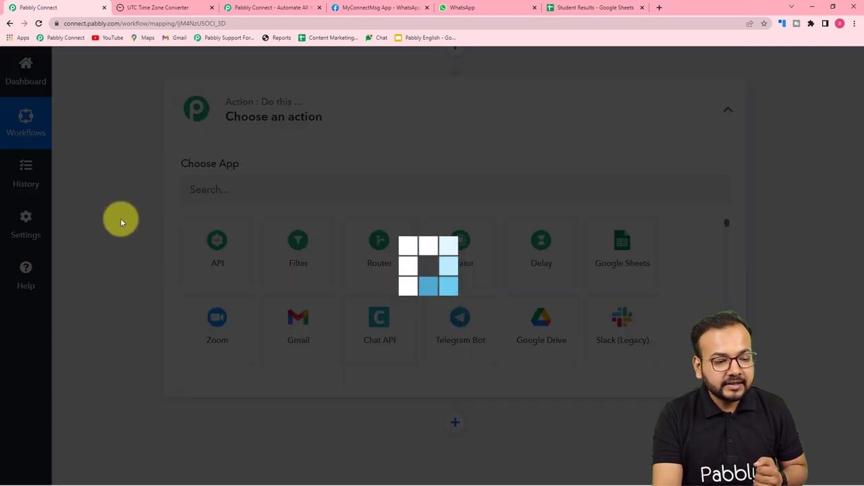
scroll(121, 222, "up", 5)
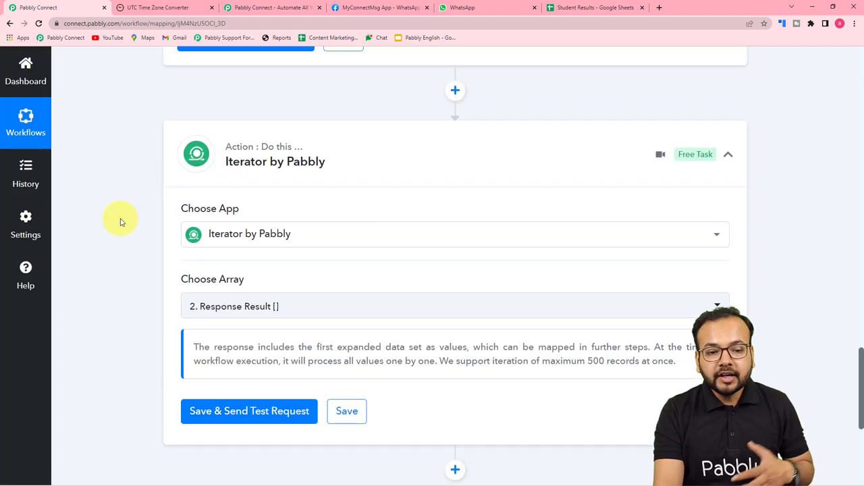
- Review the Get Row(s) Response Result and use 2. Response Result [] as the Iterator's array
scroll(121, 222, "up", 1)
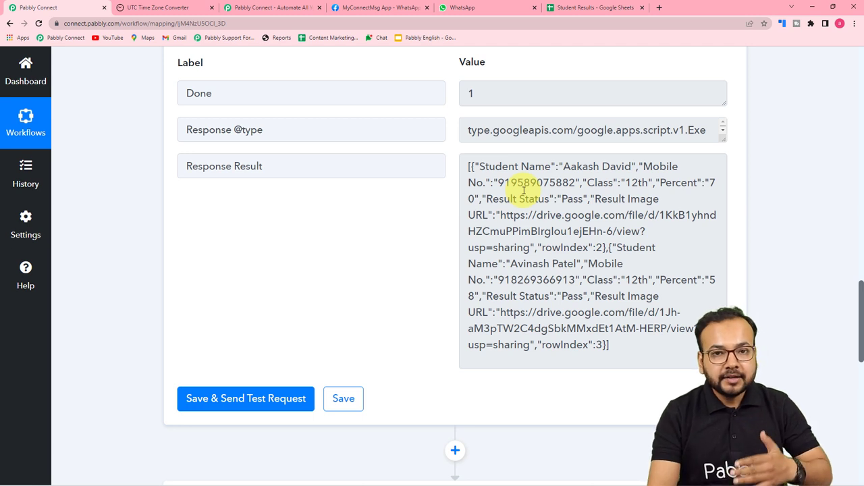
scroll(521, 189, "down", 1)
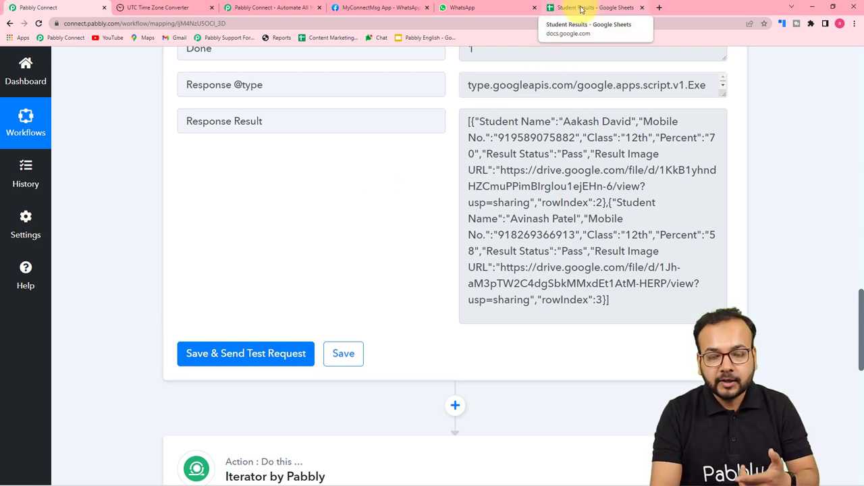
scroll(263, 195, "down", 2)
scroll(263, 197, "down", 7)
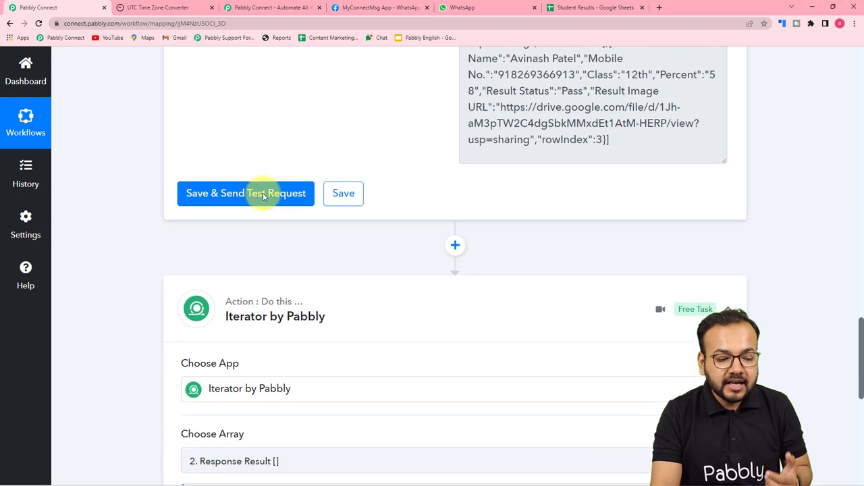
scroll(263, 199, "down", 1)
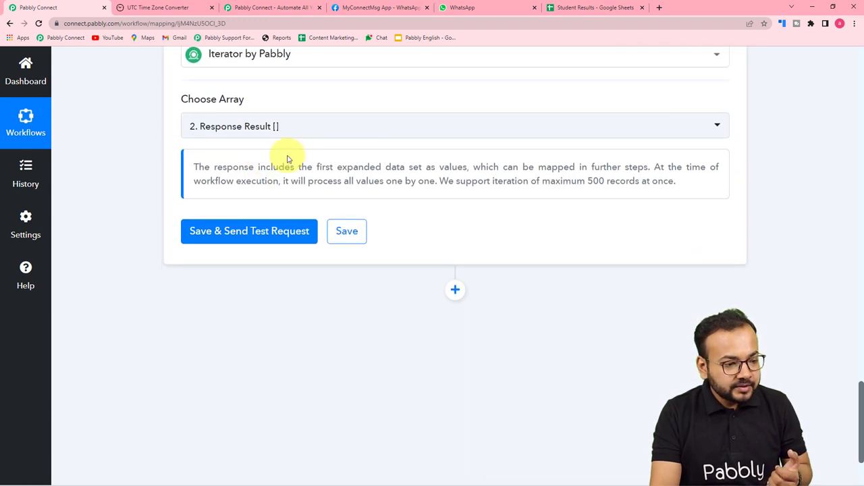
left_click(328, 129)
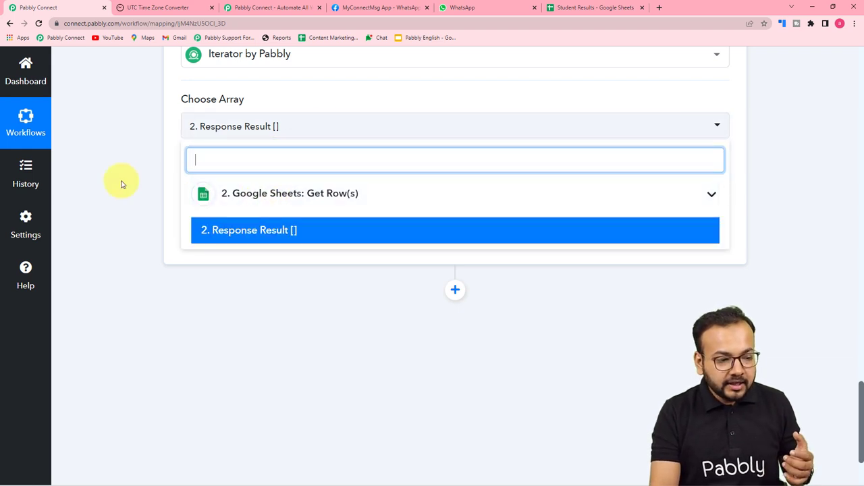
scroll(127, 206, "up", 3)
scroll(133, 243, "up", 5)
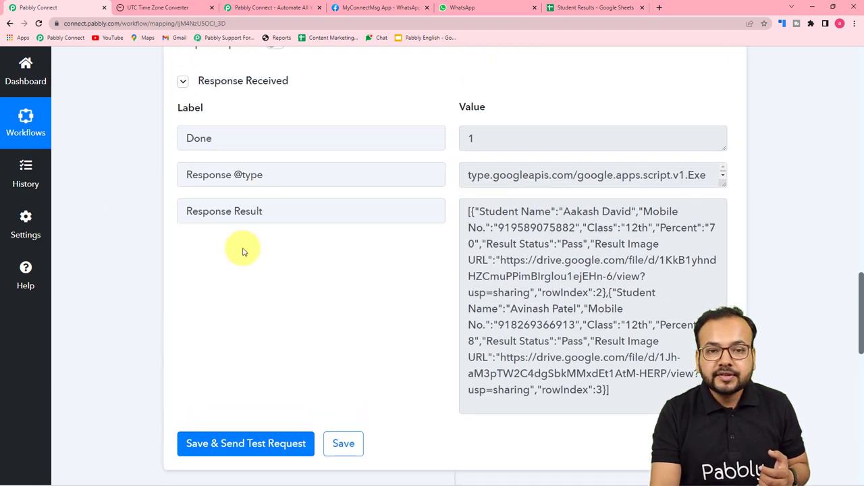
left_click_drag(861, 282, 863, 368)
left_click(332, 384)
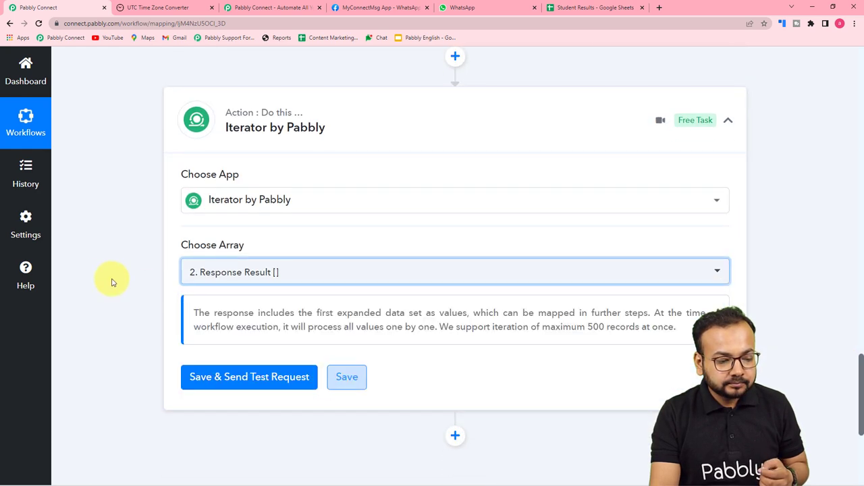
- Save and test the Iterator step, and review the returned student fields from Student Name to RowIndex
left_click(200, 382)
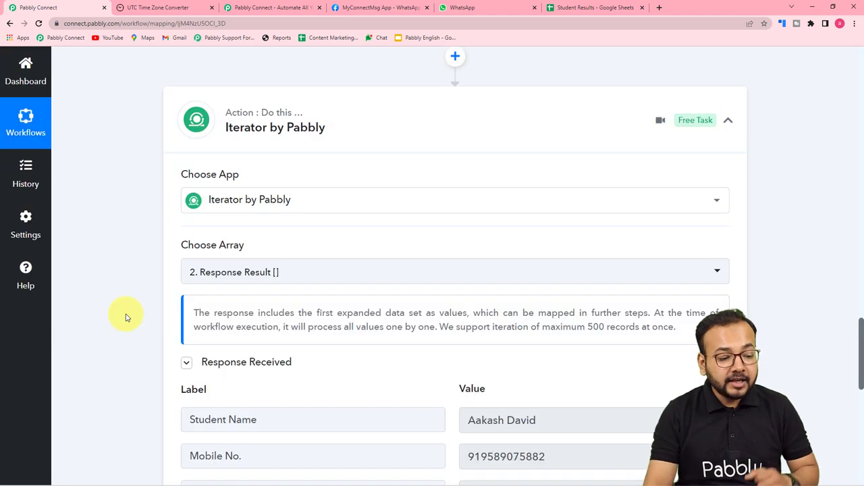
scroll(126, 316, "down", 4)
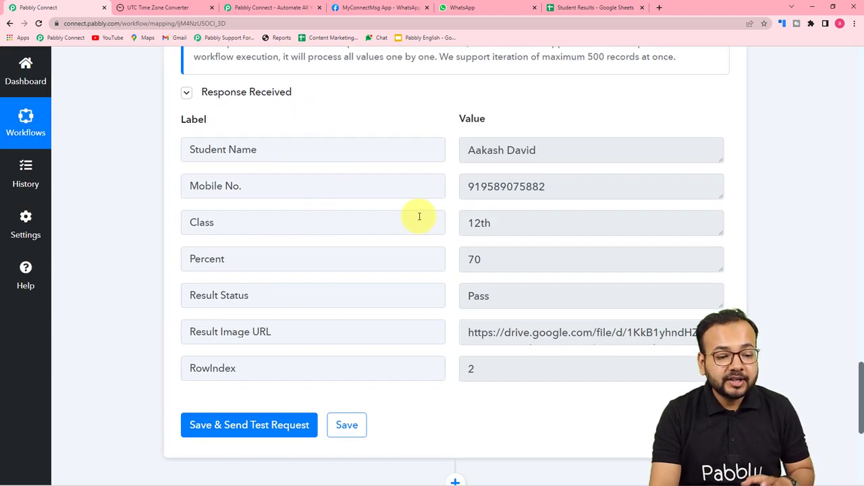
left_click(488, 224)
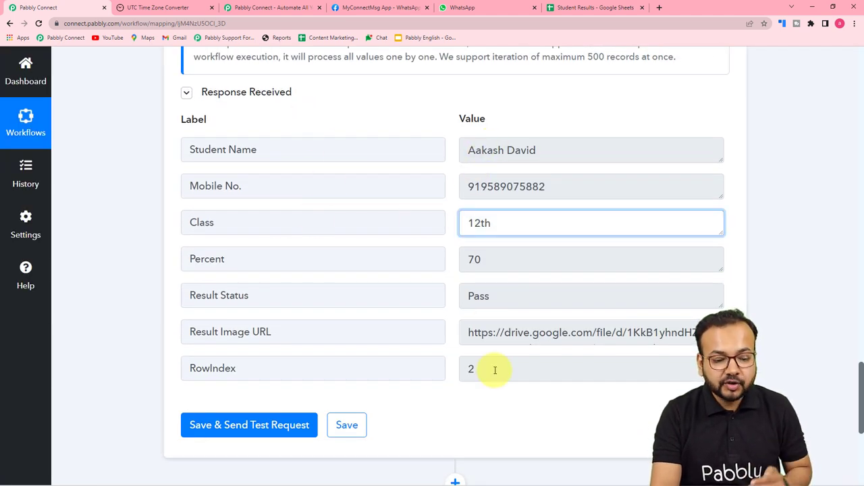
left_click(772, 230)
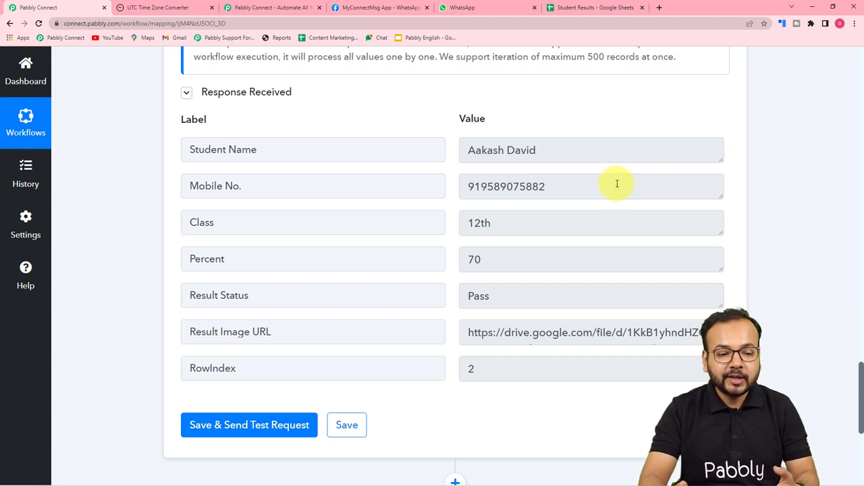
scroll(588, 341, "down", 2)
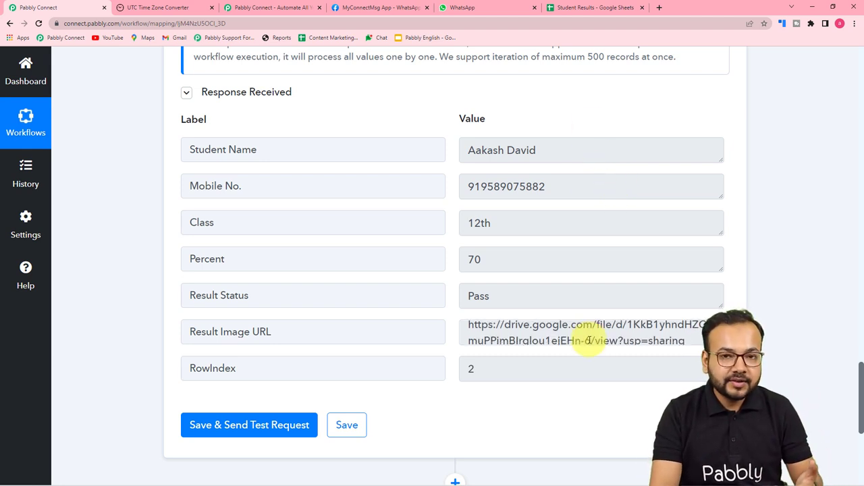
scroll(106, 274, "down", 2)
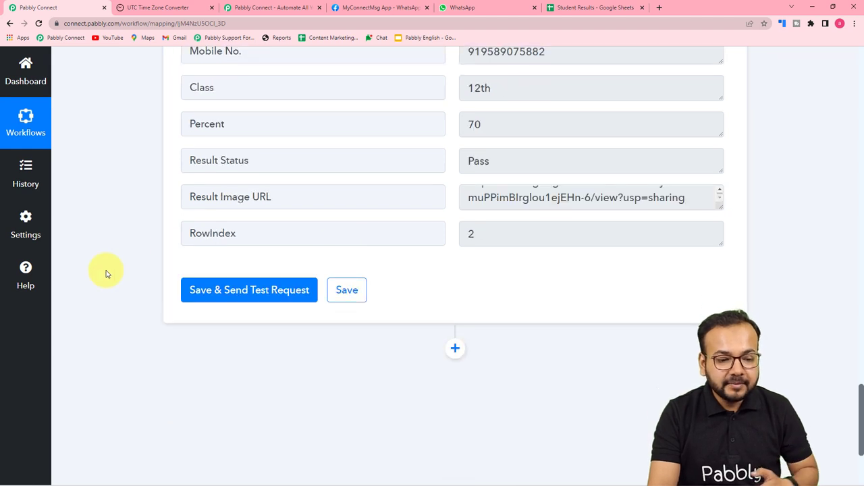
- Add another action step below the Iterator and choose WhatsApp Cloud API as its application
scroll(106, 273, "down", 1)
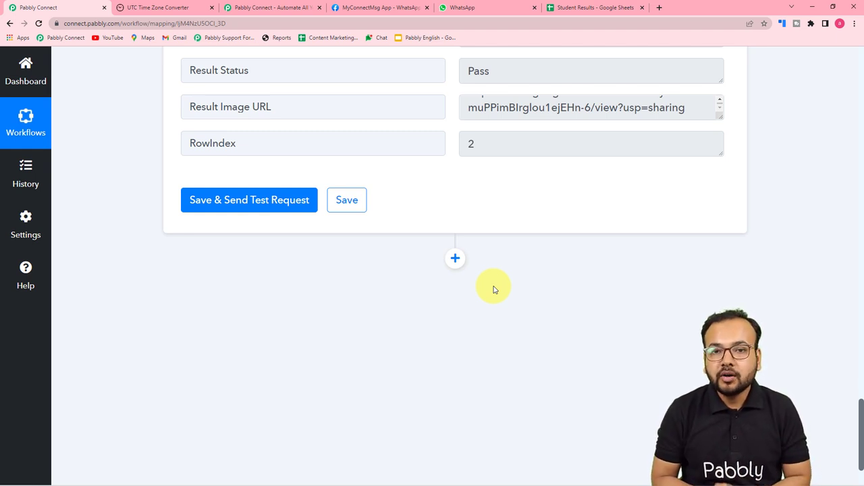
left_click(455, 258)
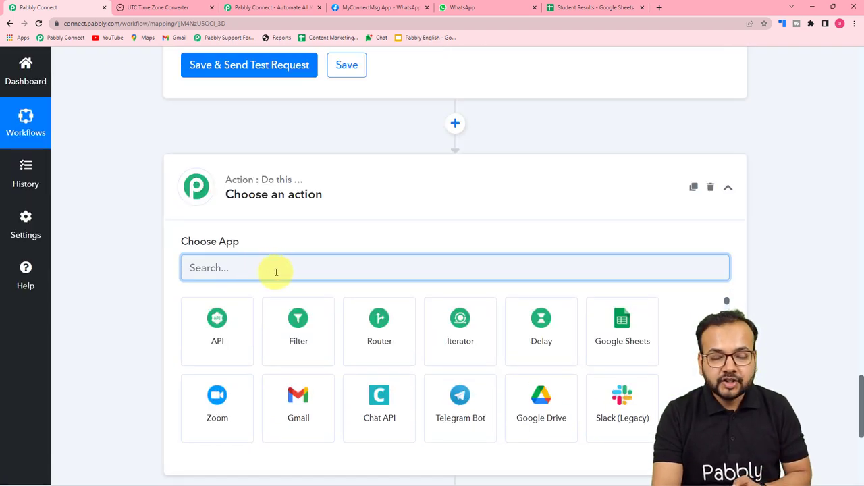
scroll(275, 270, "down", 2)
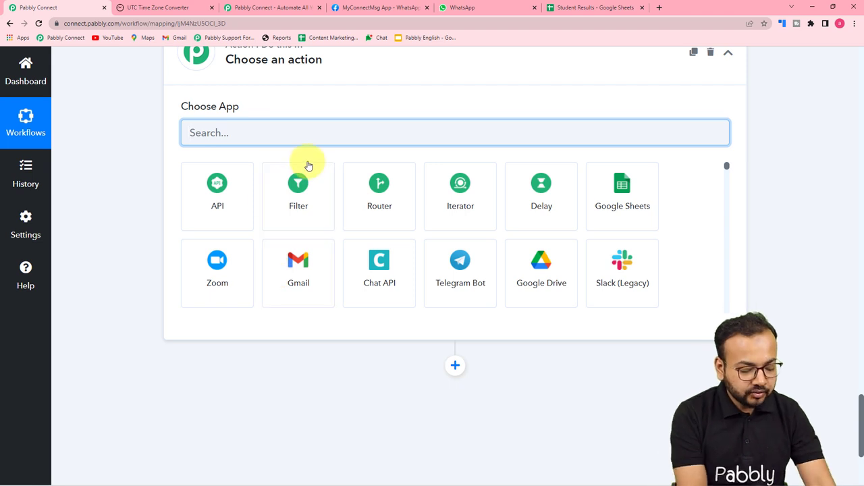
type("whta")
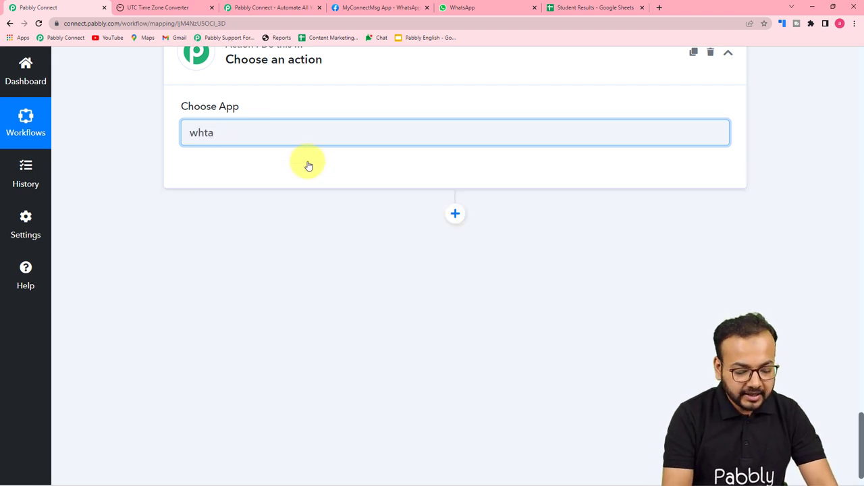
key("BackSpace")
key("BackSpace")
type("a")
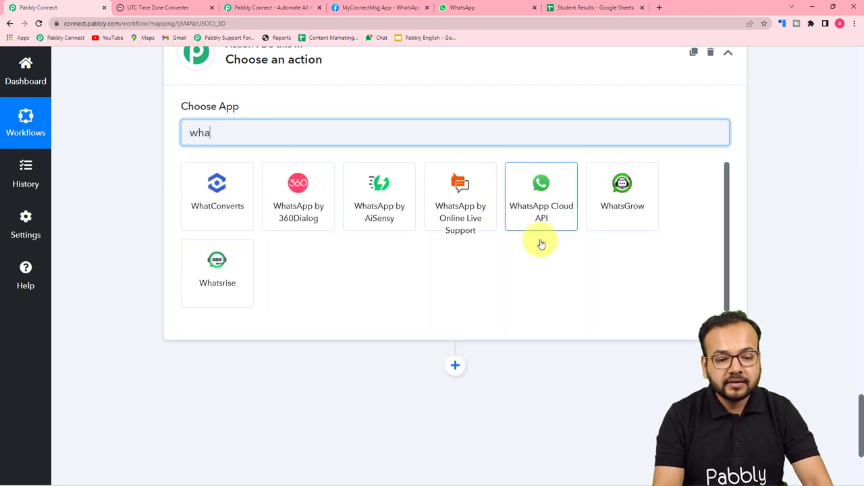
left_click(546, 219)
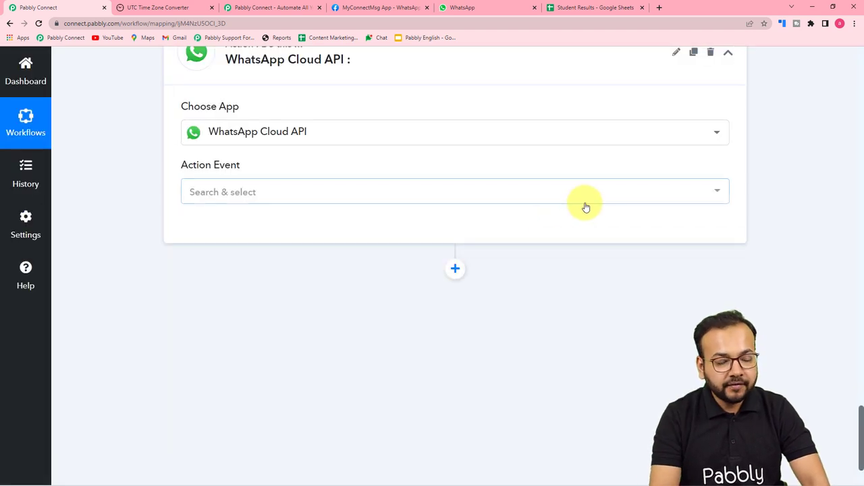
- Set the WhatsApp Cloud API step's action event to Send Template Message
scroll(137, 155, "down", 1)
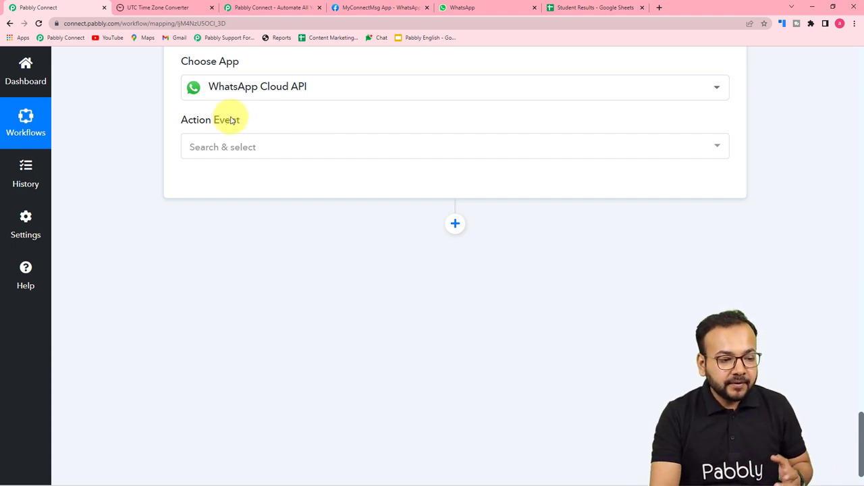
left_click(247, 147)
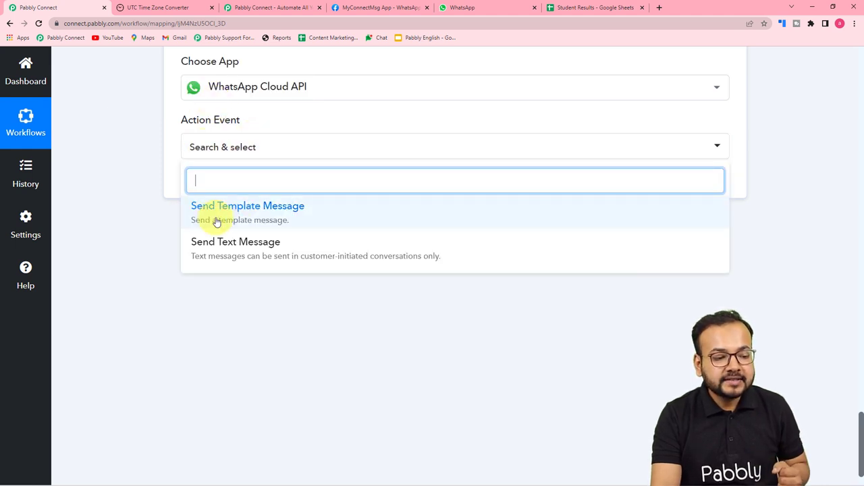
left_click(282, 218)
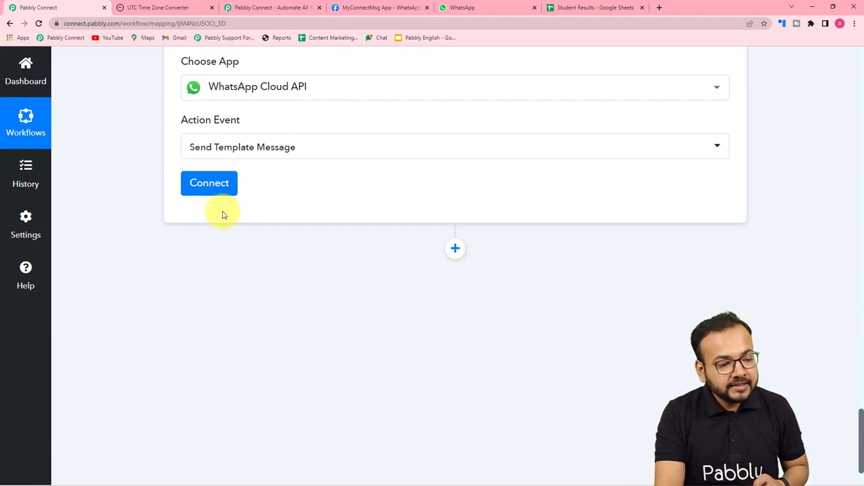
- Start a new WhatsApp Cloud API connection and review its Token, Phone Number ID and WhatsApp Business Account ID fields
mouse_move(218, 125)
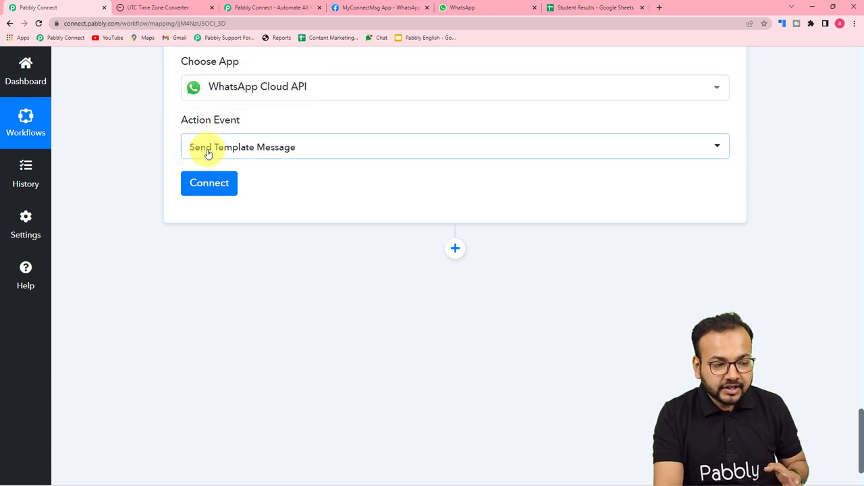
left_click(208, 185)
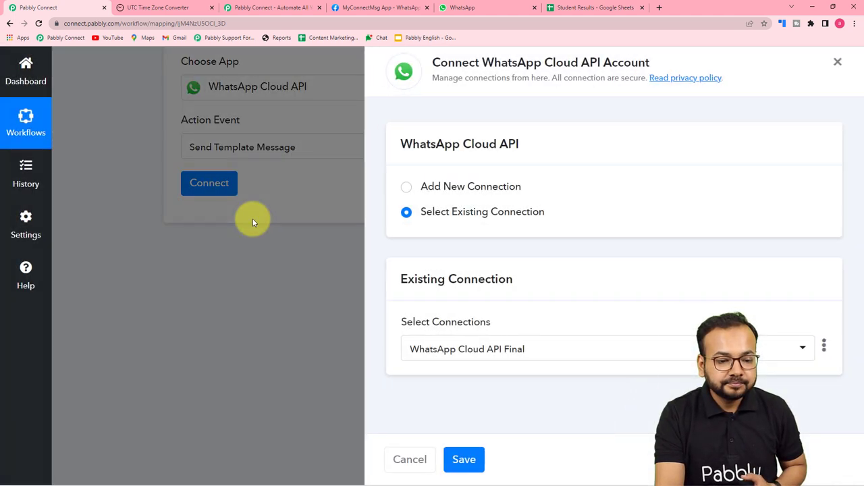
left_click(406, 192)
scroll(408, 196, "down", 3)
scroll(410, 197, "up", 1)
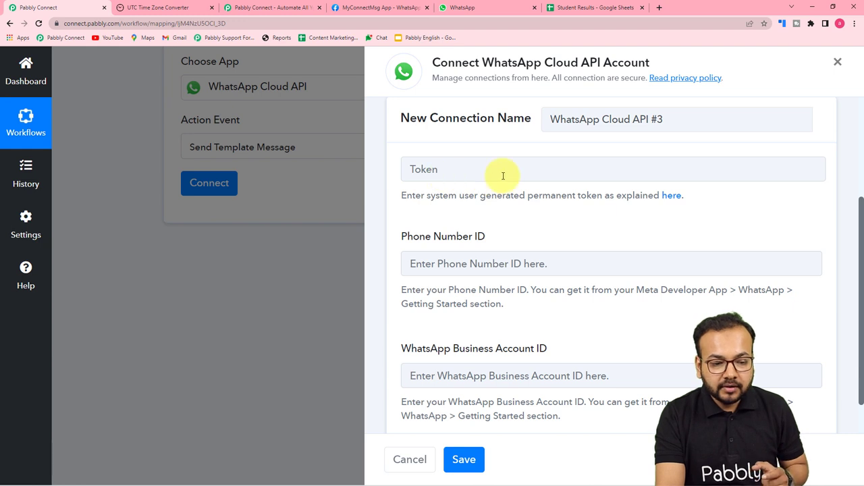
scroll(492, 178, "down", 1)
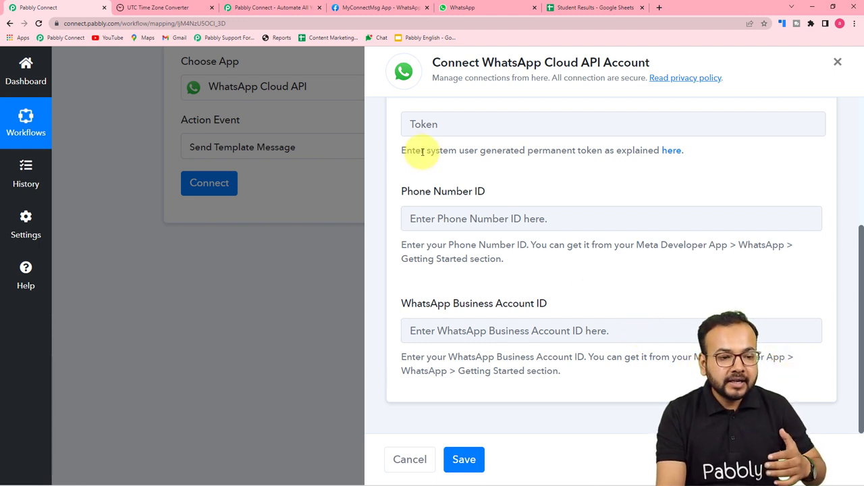
- Look at the Meta for Developers WhatsApp Getting Started page, and return to the new connection form in Pabbly Connect
left_click(368, 8)
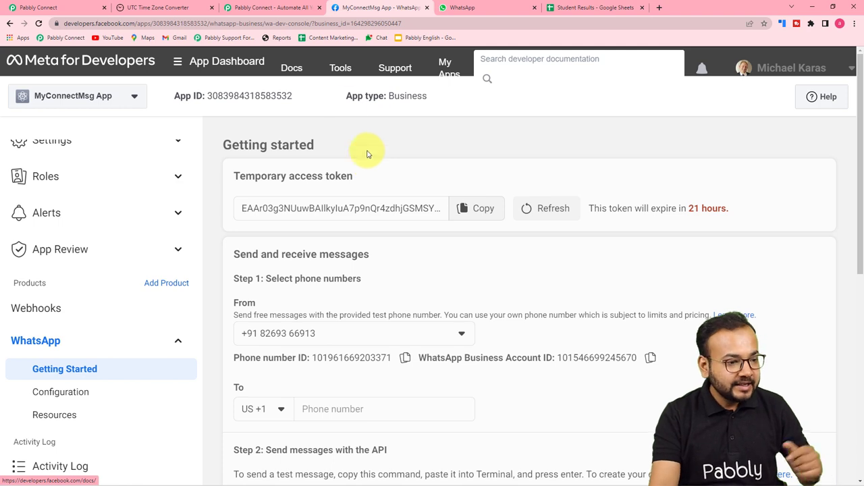
left_click(270, 7)
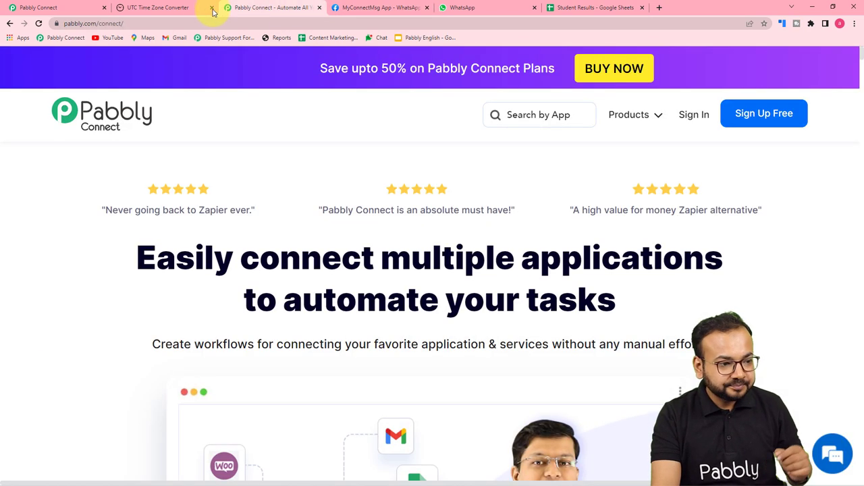
left_click(75, 7)
scroll(392, 253, "up", 2)
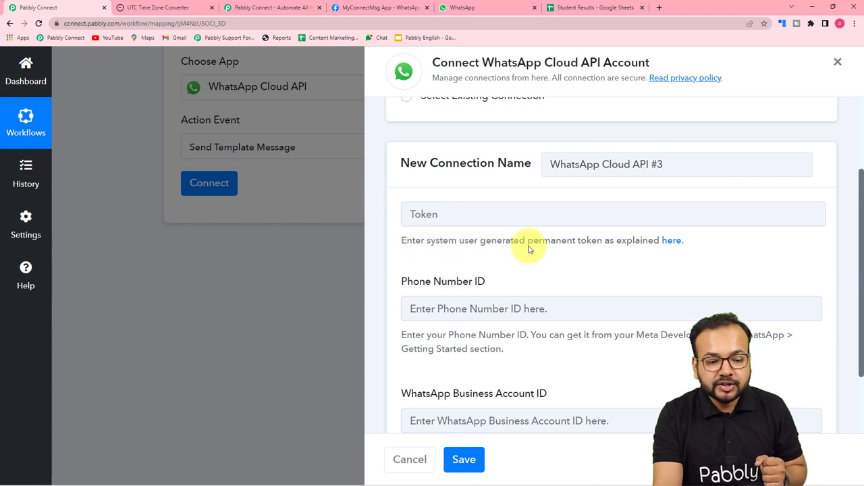
- Open the linked forum thread on the permanent token and examine its WhatsApp Cloud API setup and token-generation videos
left_click(672, 241)
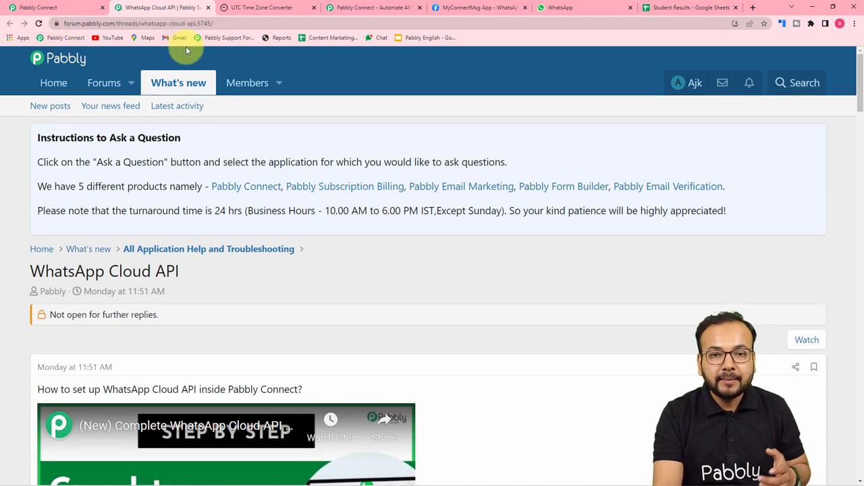
scroll(340, 207, "down", 3)
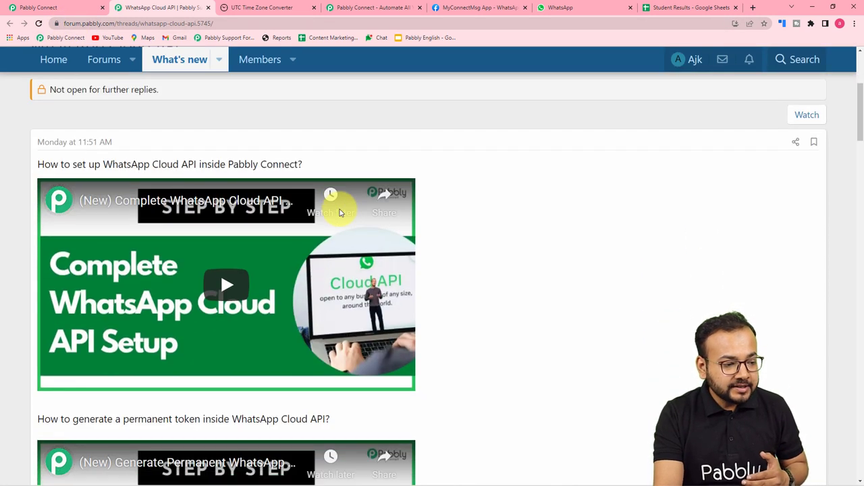
scroll(247, 358, "down", 2)
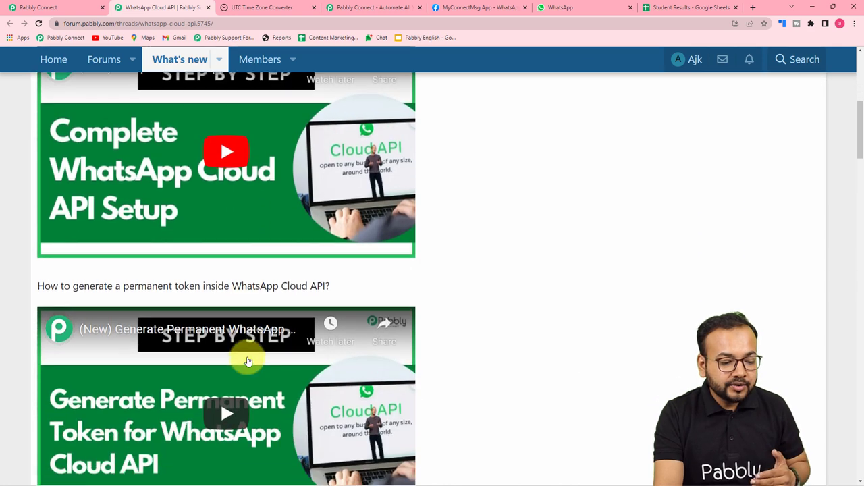
scroll(248, 361, "up", 2)
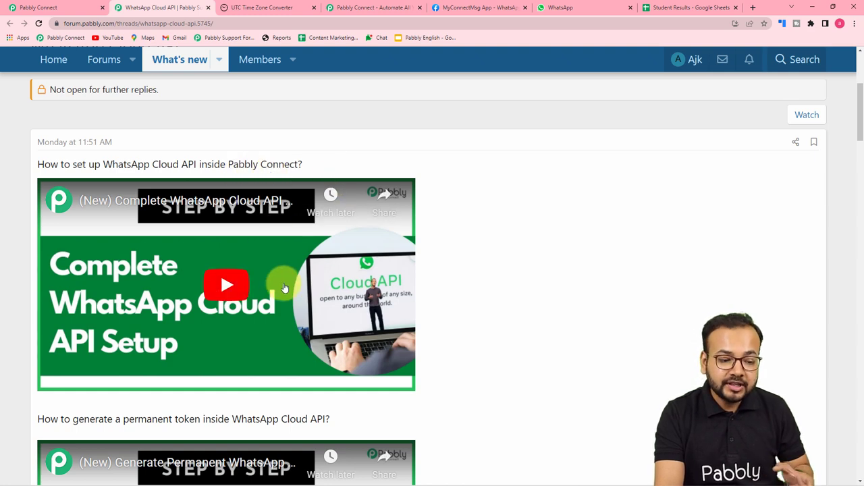
scroll(330, 291, "down", 3)
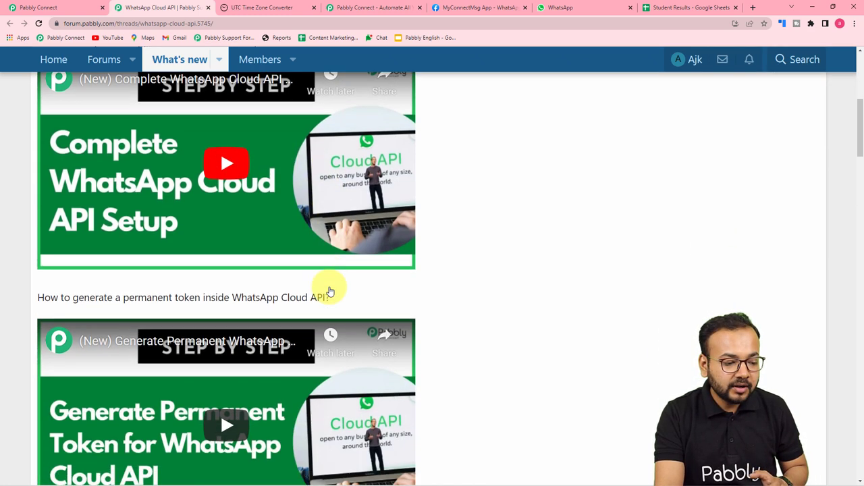
scroll(330, 290, "down", 2)
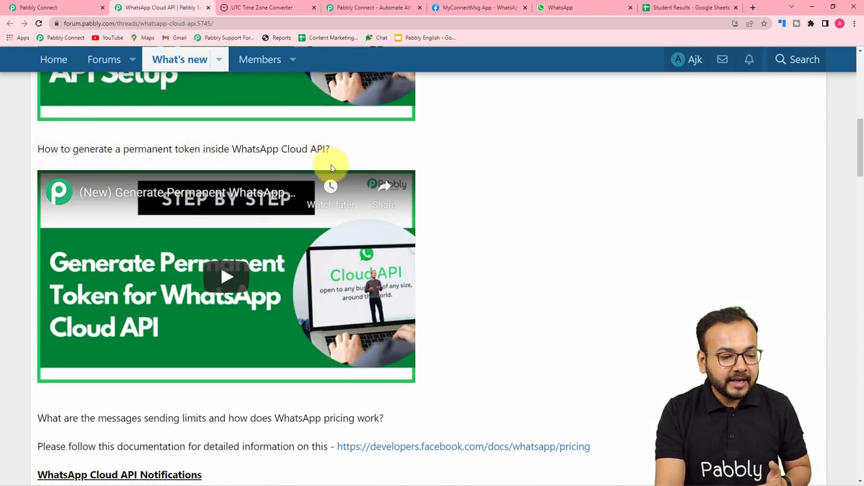
- Recheck the new connection form in Pabbly Connect, and examine the temporary access token and Send and receive messages sections on Meta's Getting Started page
left_click(38, 8)
scroll(446, 192, "down", 2)
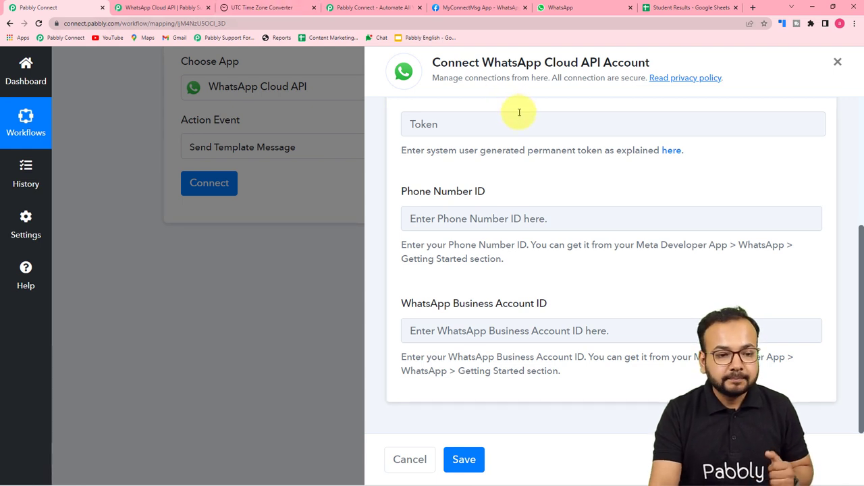
left_click(481, 8)
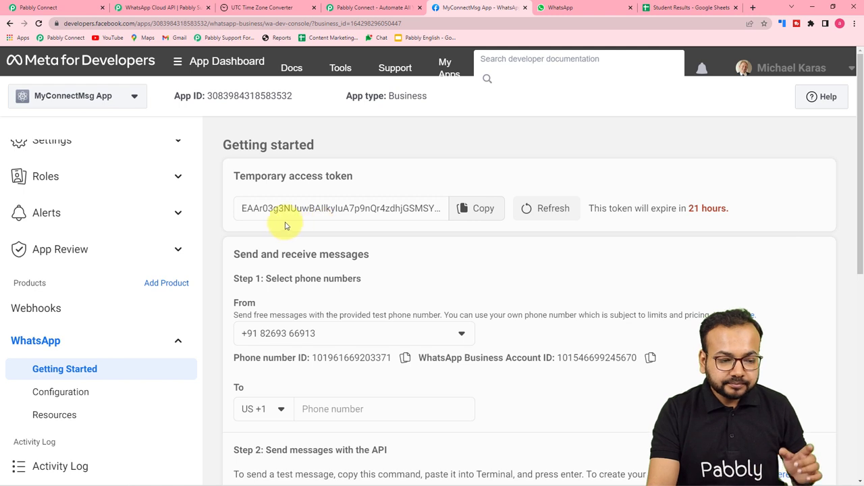
scroll(287, 237, "down", 1)
scroll(290, 232, "up", 1)
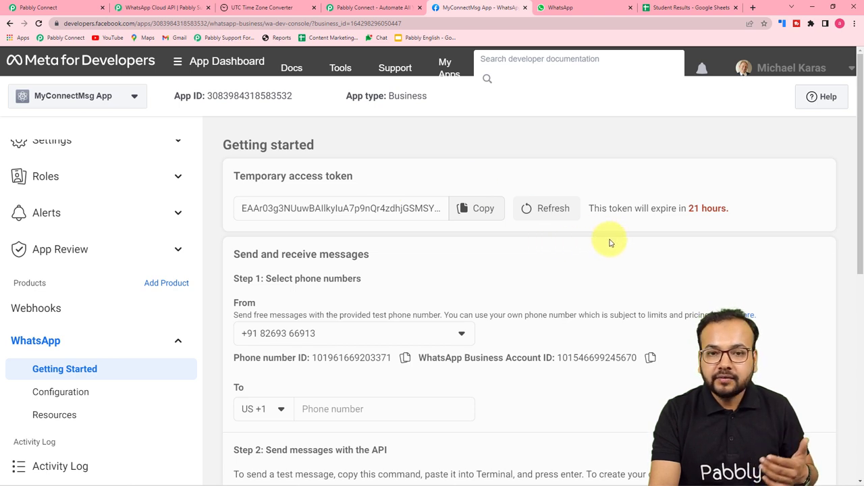
scroll(610, 243, "down", 2)
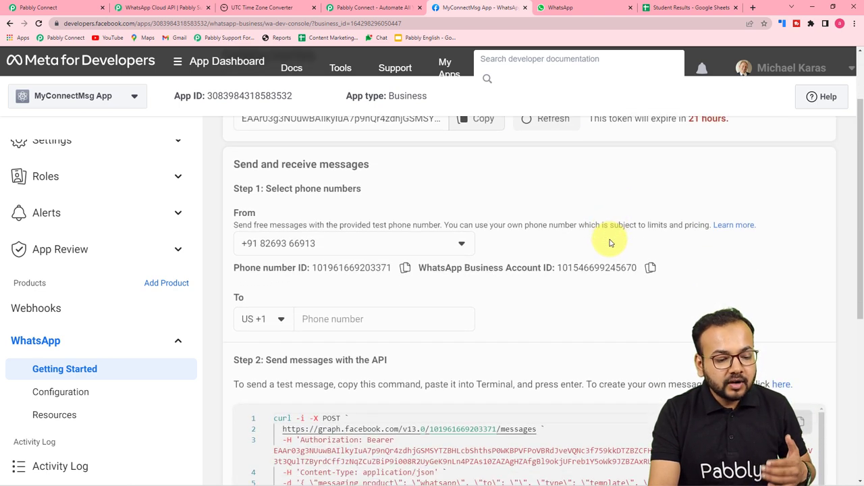
scroll(609, 243, "down", 1)
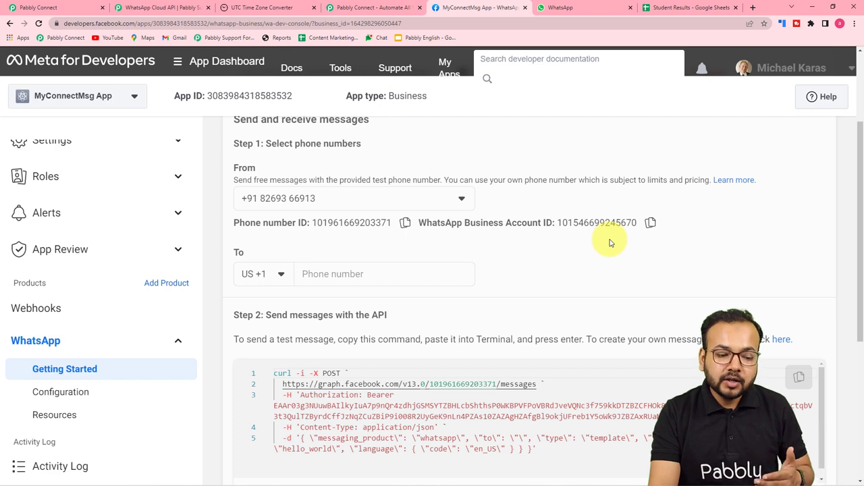
scroll(610, 243, "down", 1)
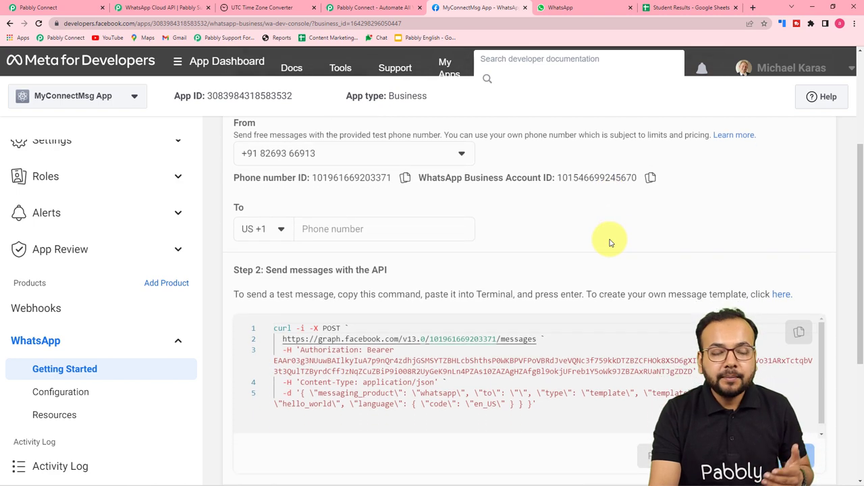
- Copy the Phone Number ID from Meta's WhatsApp Getting Started page into the new connection form in Pabbly Connect
left_click(72, 11)
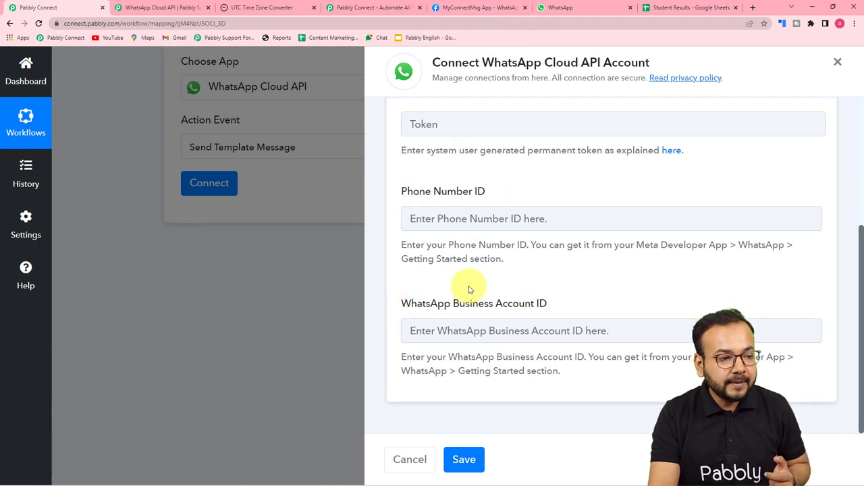
left_click(457, 13)
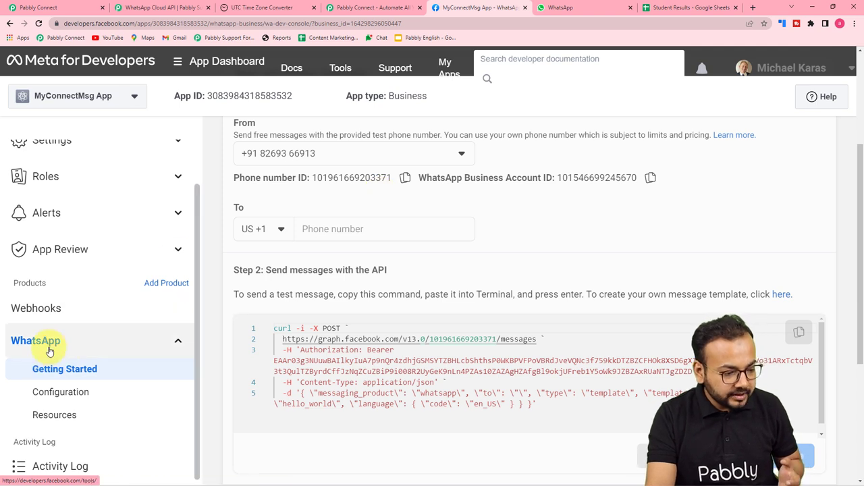
scroll(37, 346, "up", 2)
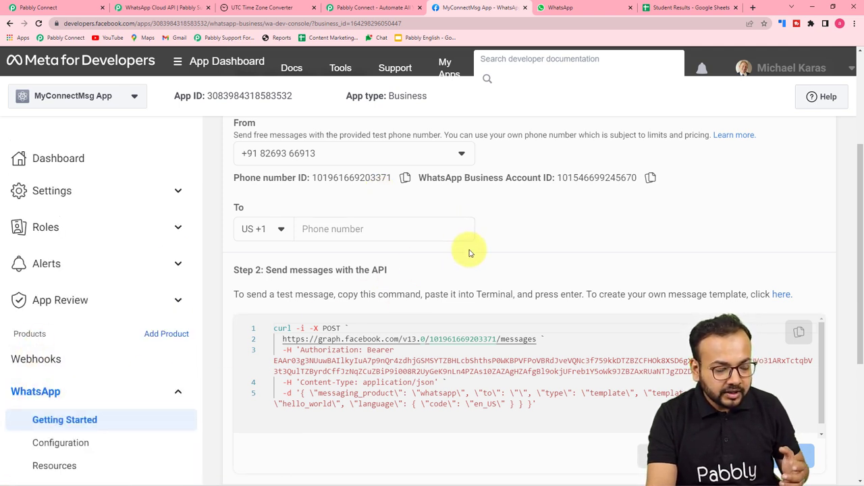
scroll(469, 252, "up", 2)
scroll(468, 252, "down", 2)
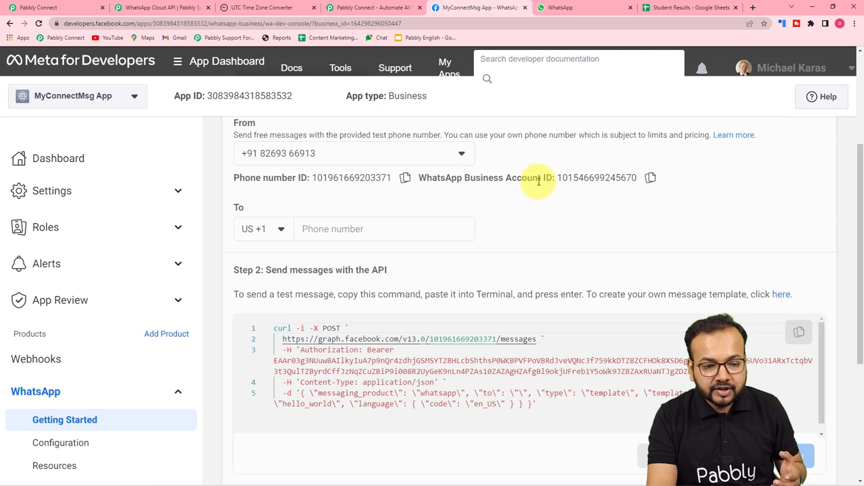
left_click(405, 177)
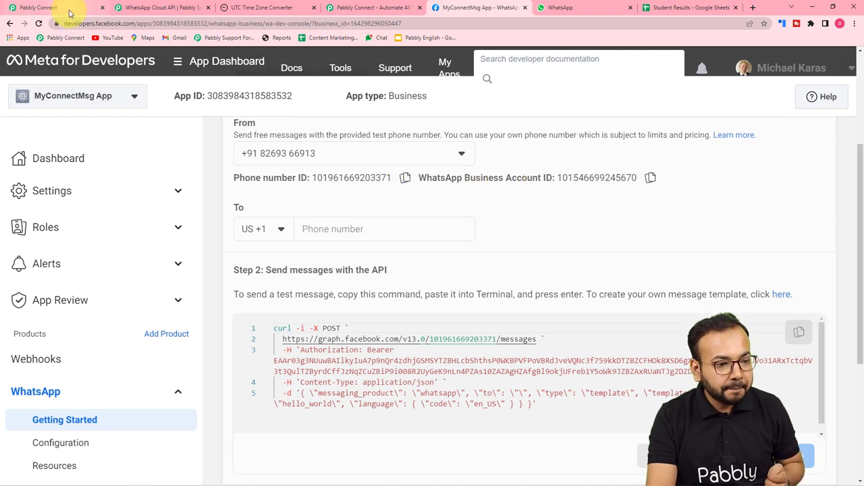
left_click(70, 13)
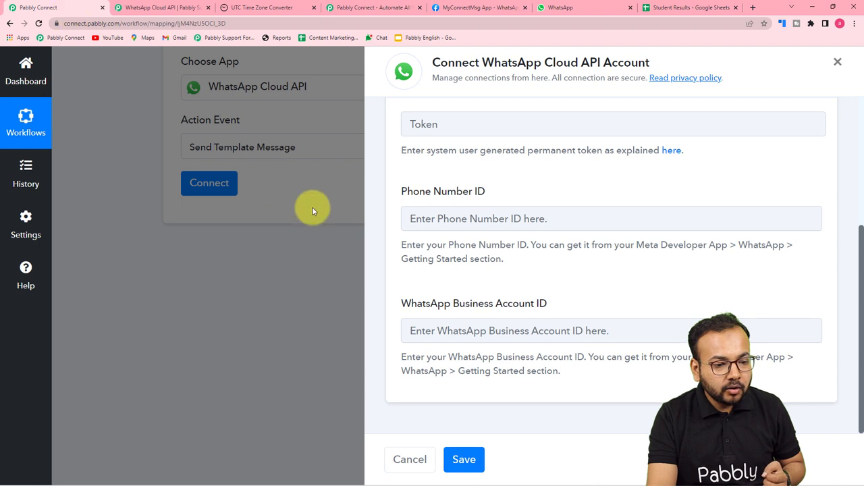
right_click(452, 222)
left_click(466, 305)
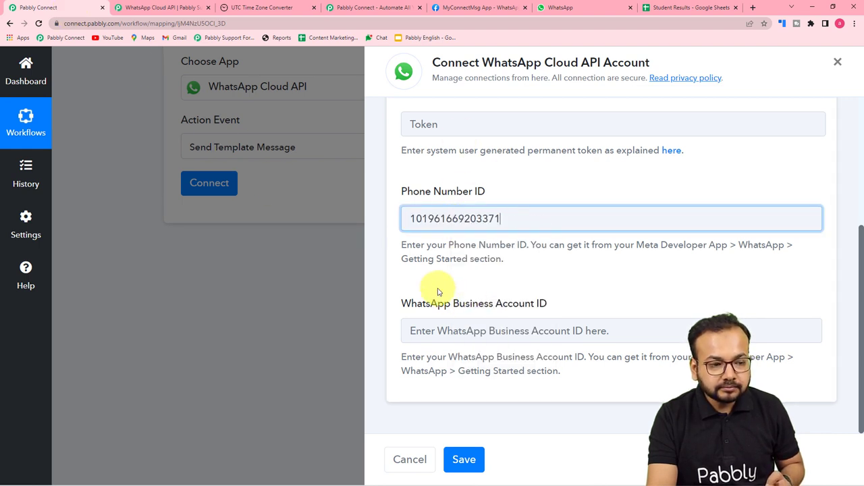
- Copy the WhatsApp Business Account ID from Meta's Getting Started page into the new connection form, and review the filled fields
left_click(463, 7)
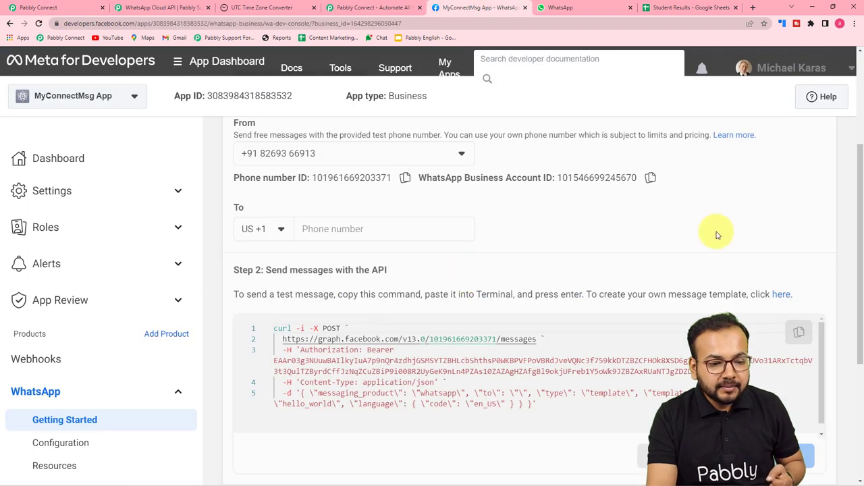
left_click(650, 177)
left_click(39, 7)
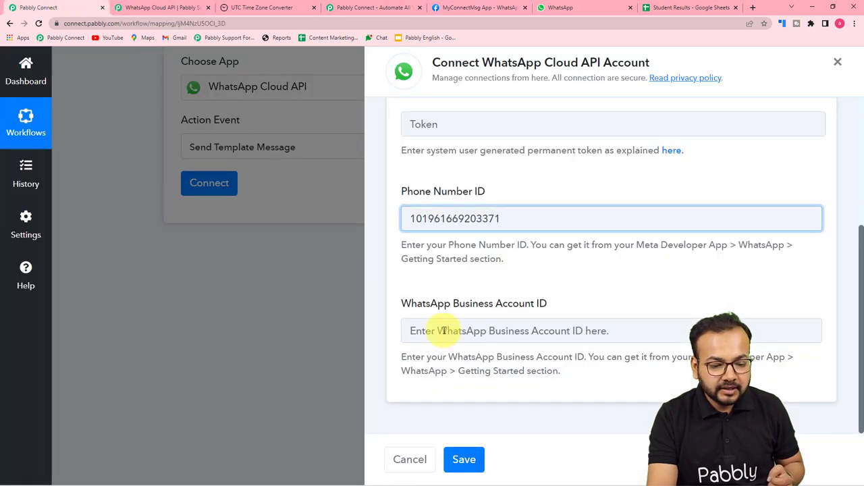
right_click(443, 331)
left_click(464, 276)
scroll(464, 203, "up", 1)
scroll(463, 216, "up", 1)
scroll(486, 233, "down", 1)
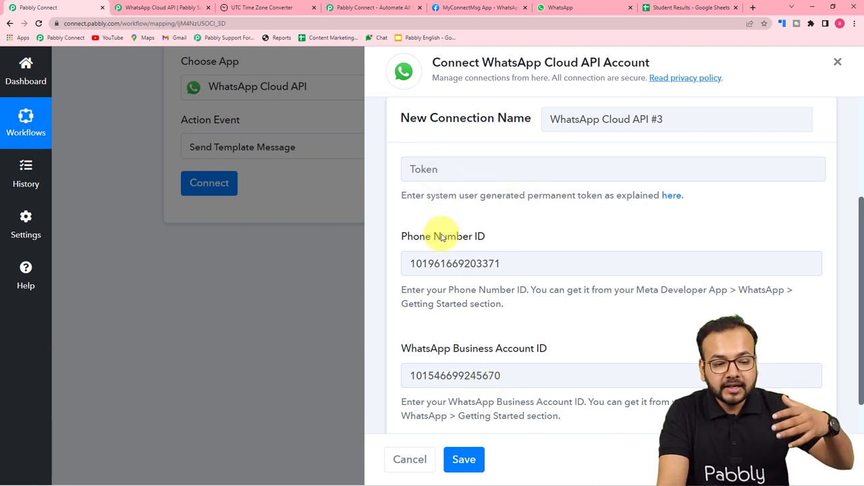
scroll(451, 348, "down", 1)
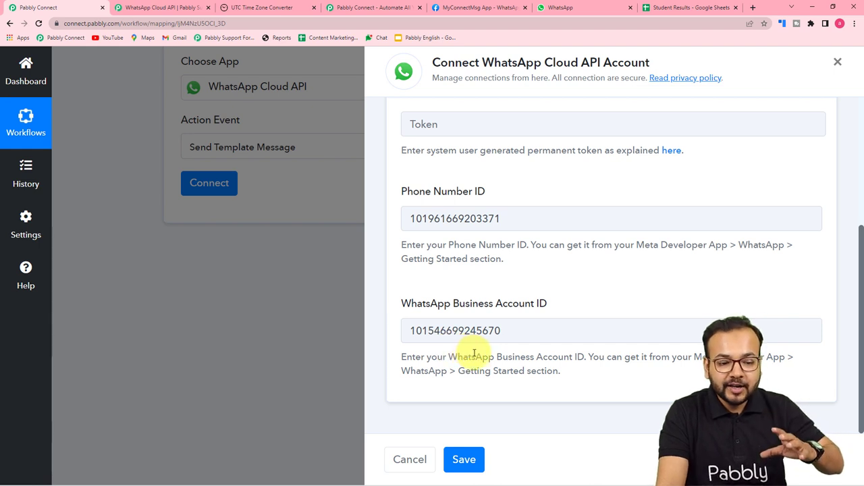
scroll(475, 353, "up", 3)
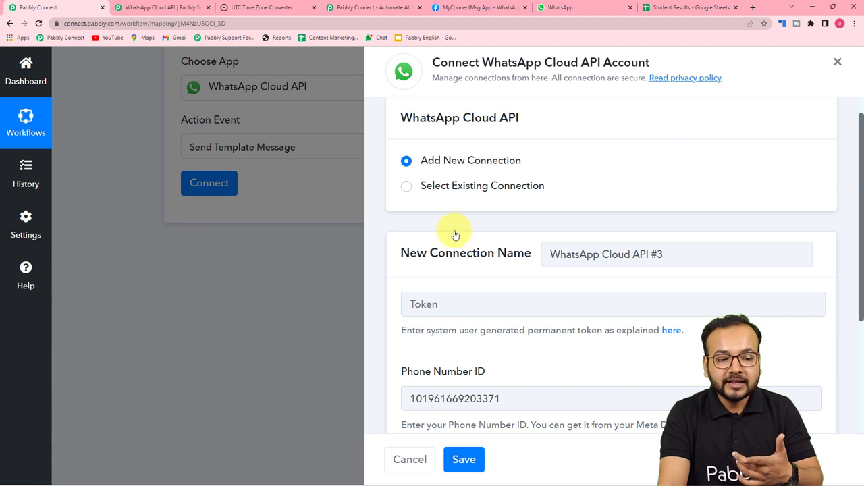
- Connect the step through the existing connection WhatsApp Cloud API Final and save it
left_click(407, 186)
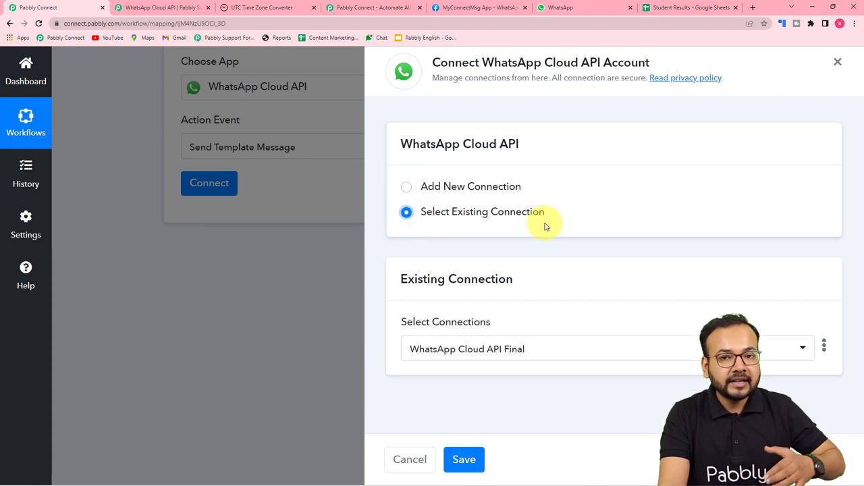
left_click(451, 191)
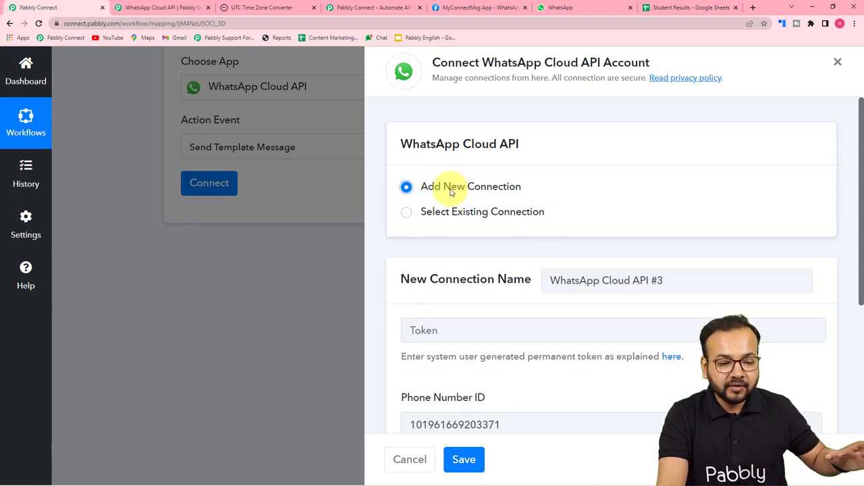
left_click(407, 216)
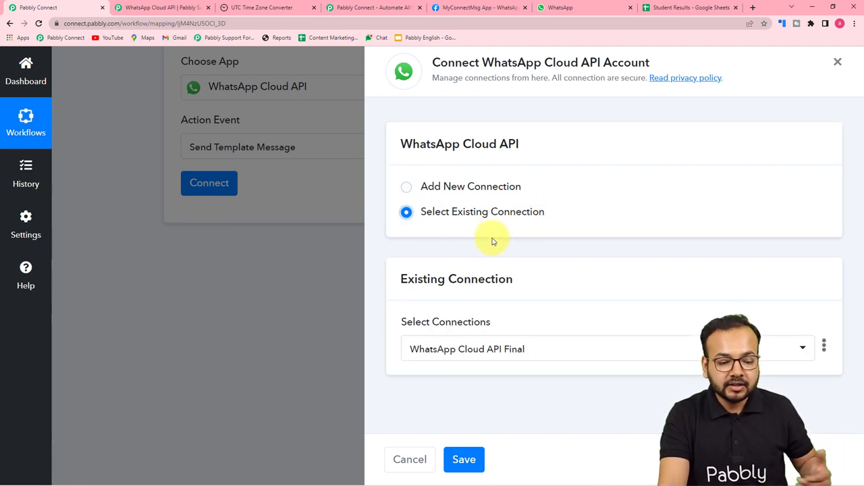
left_click(464, 459)
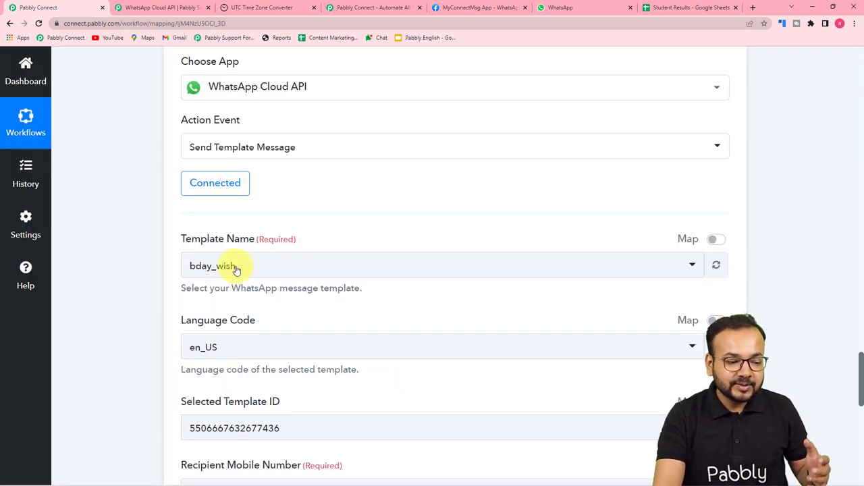
- Review the template fields, open the message template manager from Meta's Getting Started page, and look through the list of templates
scroll(157, 238, "down", 2)
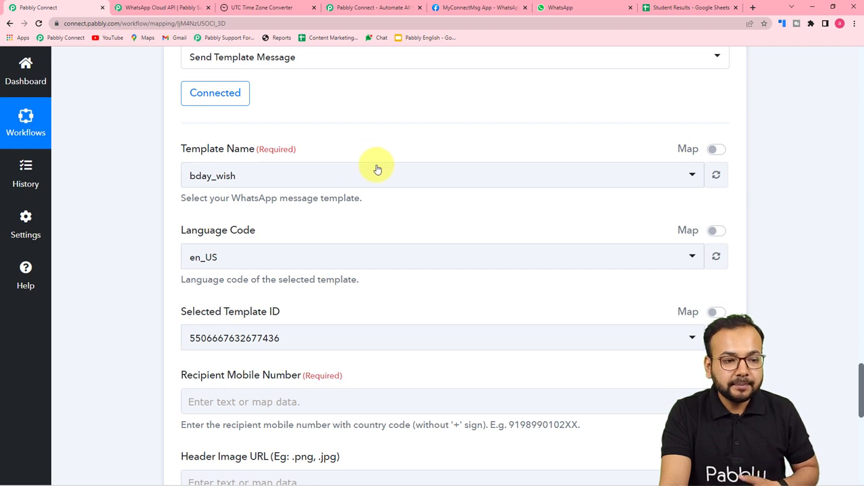
left_click(464, 12)
scroll(619, 237, "down", 2)
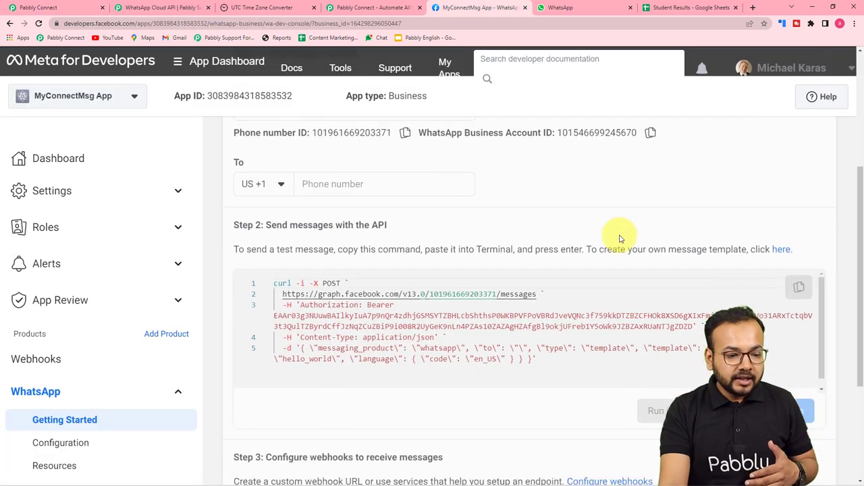
scroll(620, 238, "down", 1)
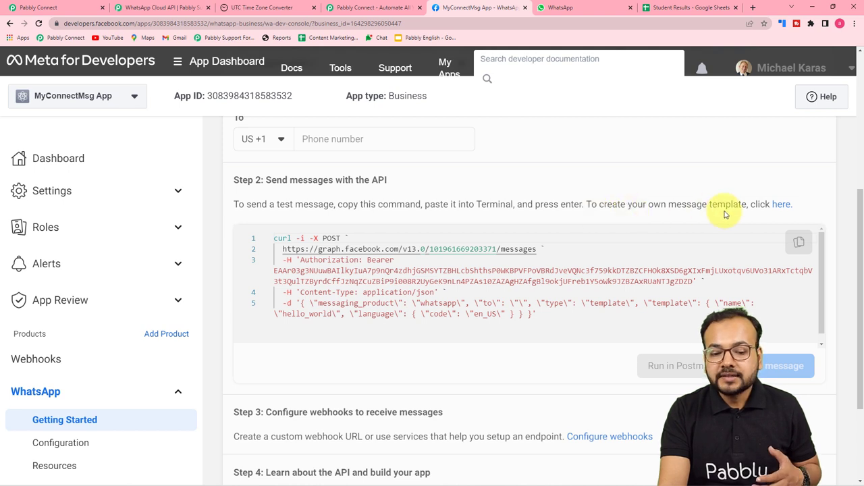
left_click(781, 206)
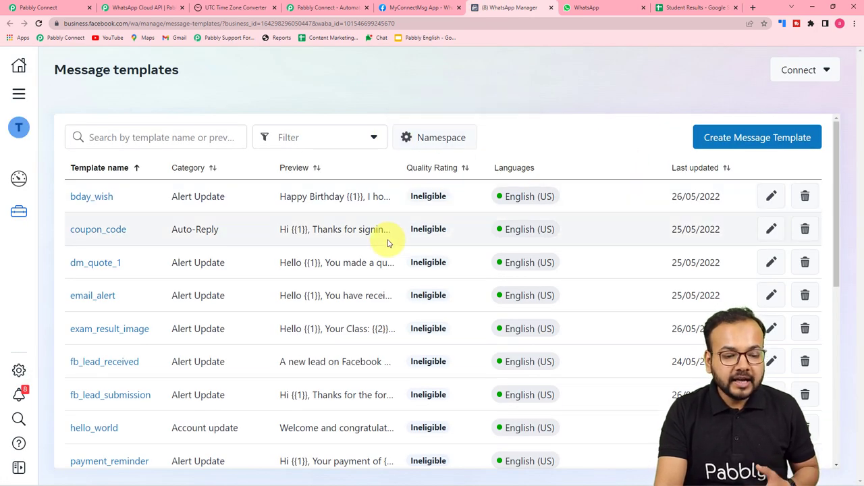
scroll(388, 243, "down", 3)
scroll(390, 270, "up", 1)
scroll(390, 270, "up", 3)
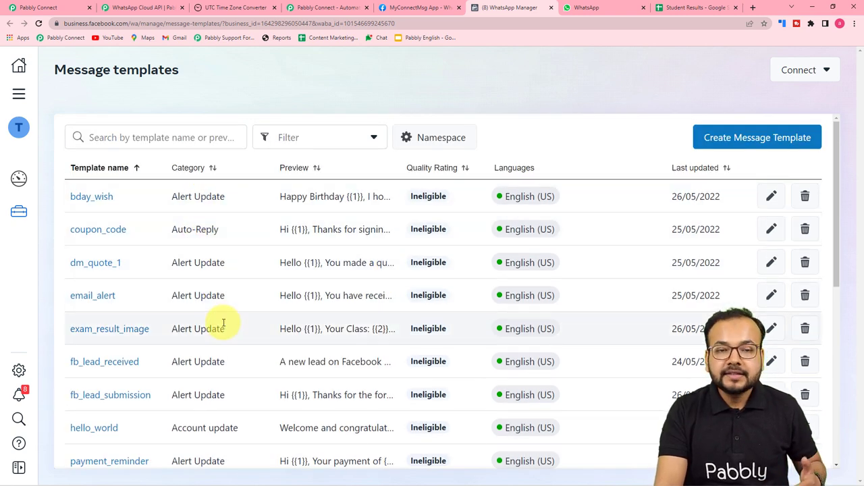
- Open the exam_result_image template and examine its header, body, footer, buttons and message preview
scroll(230, 279, "down", 2)
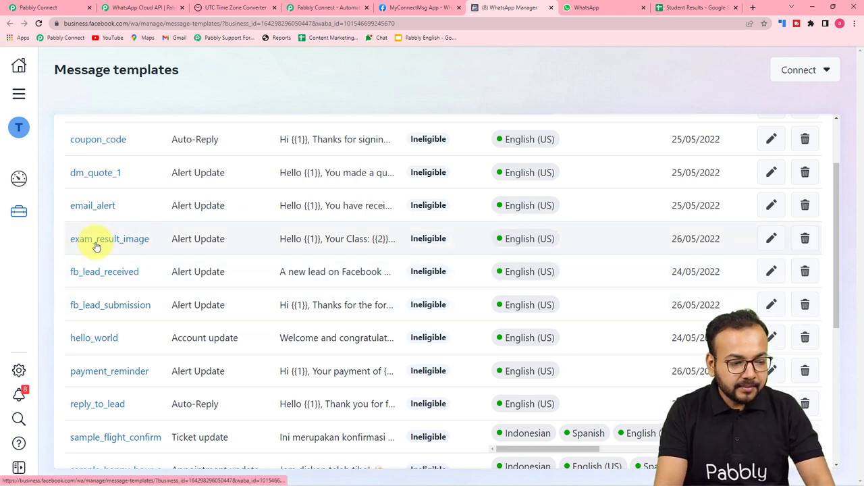
left_click(132, 244)
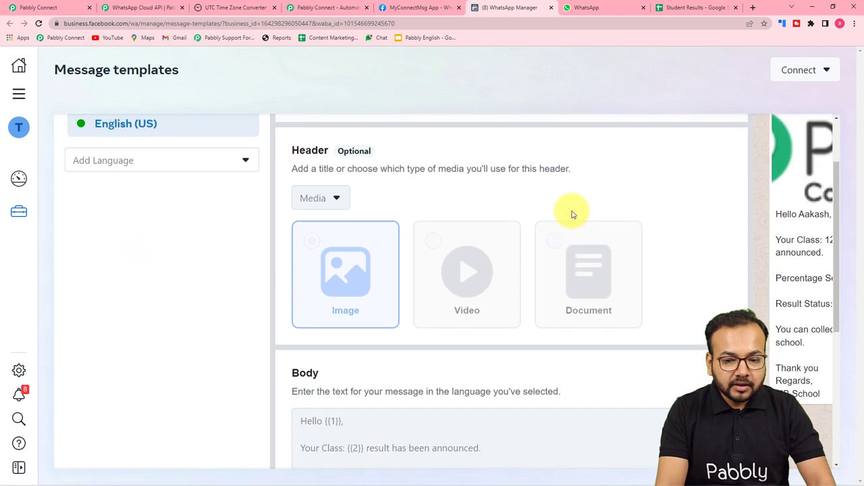
scroll(572, 215, "up", 2)
scroll(571, 215, "down", 1)
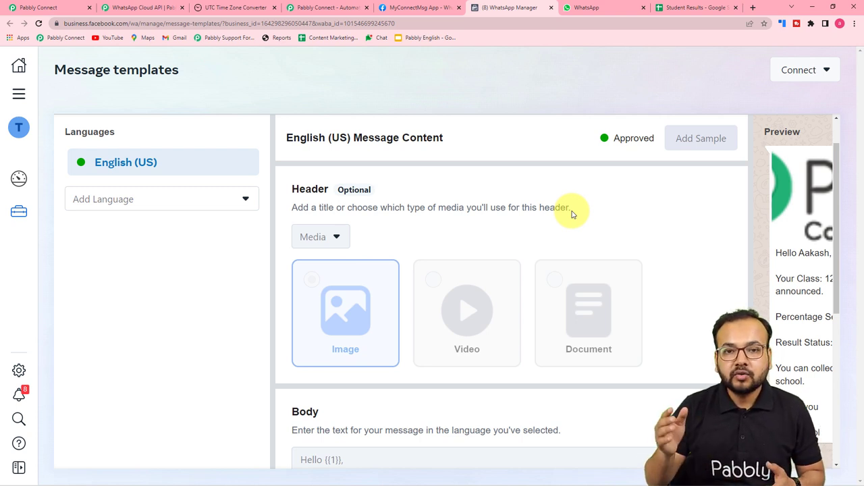
scroll(571, 215, "down", 1)
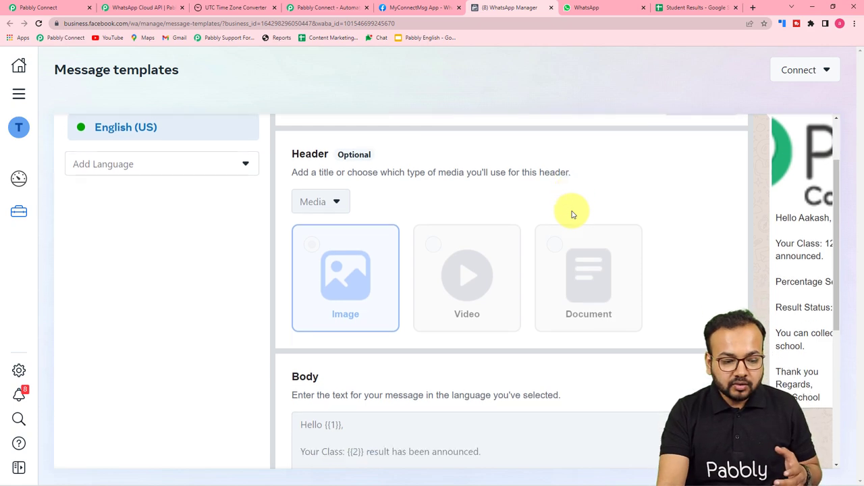
scroll(572, 208, "up", 2)
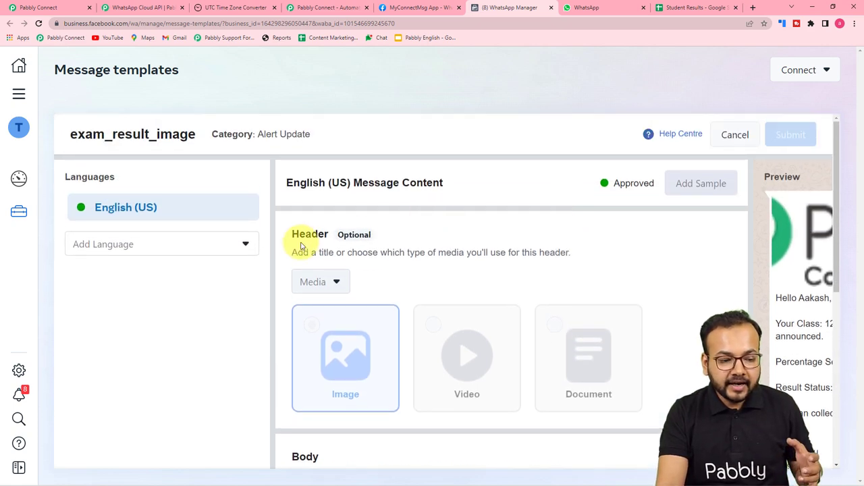
scroll(413, 266, "down", 1)
scroll(413, 266, "down", 3)
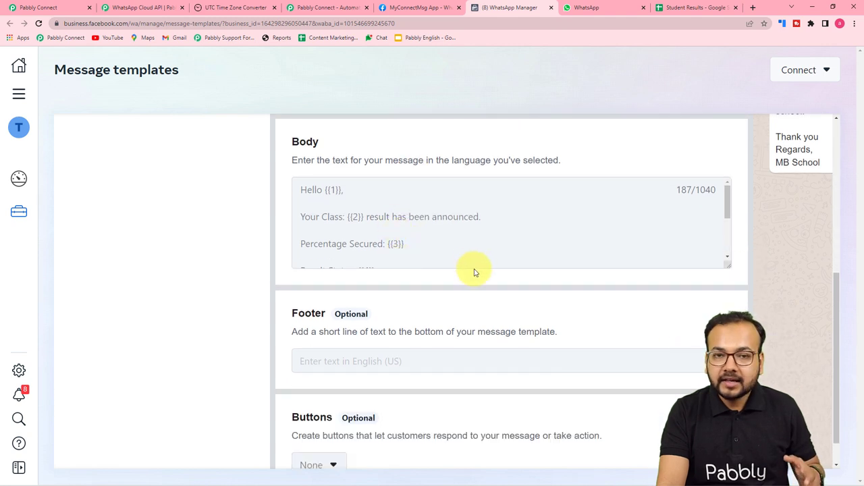
scroll(480, 278, "down", 1)
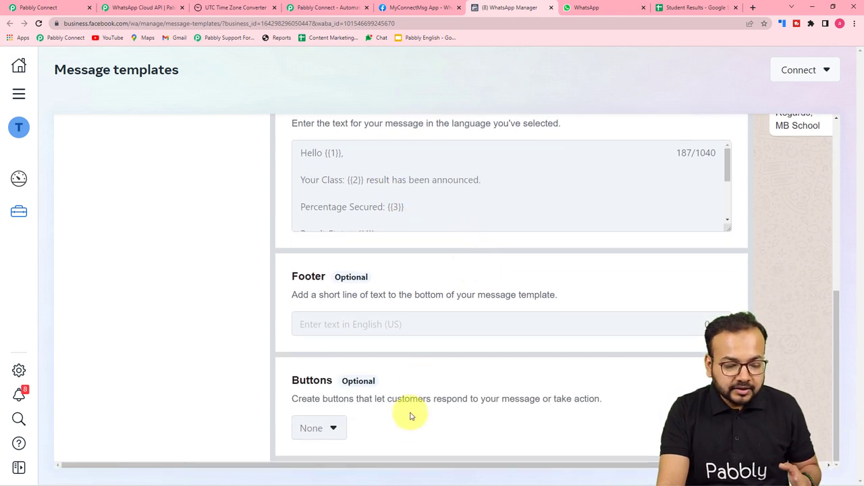
left_click_drag(393, 466, 549, 477)
scroll(375, 291, "up", 5)
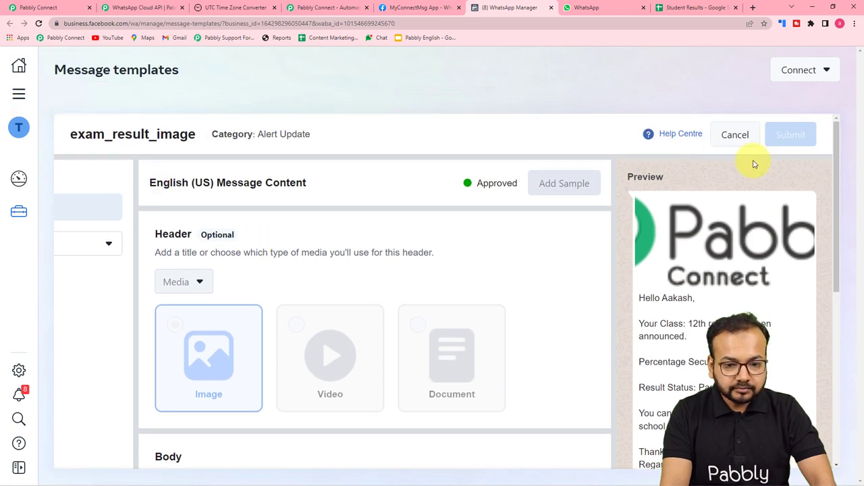
- Leave the exam_result_image template and start a new message template in the Alert Update category
left_click(732, 139)
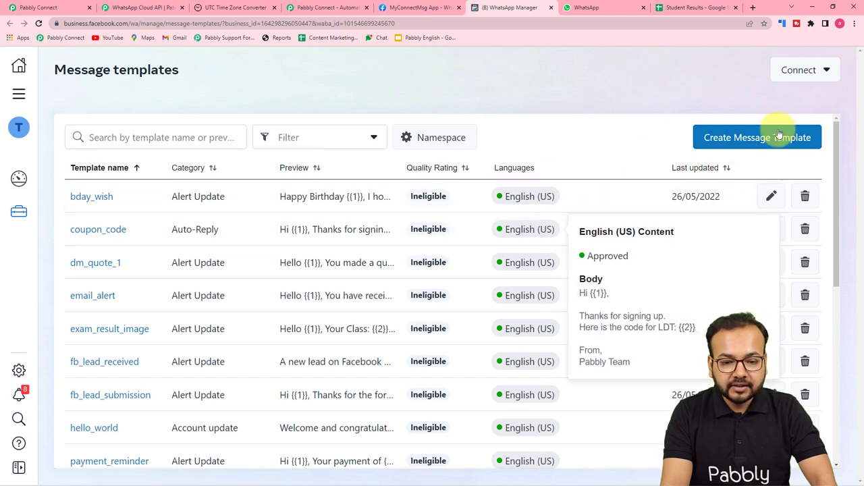
left_click(727, 140)
scroll(500, 235, "down", 1)
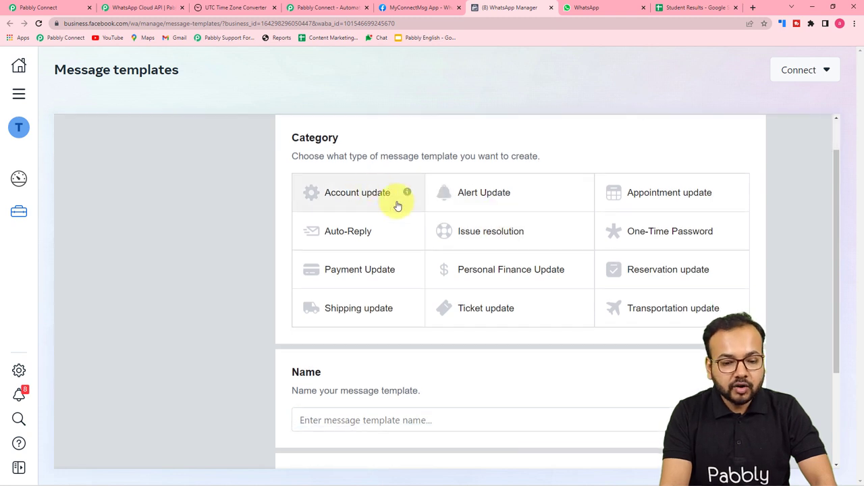
scroll(391, 243, "down", 3)
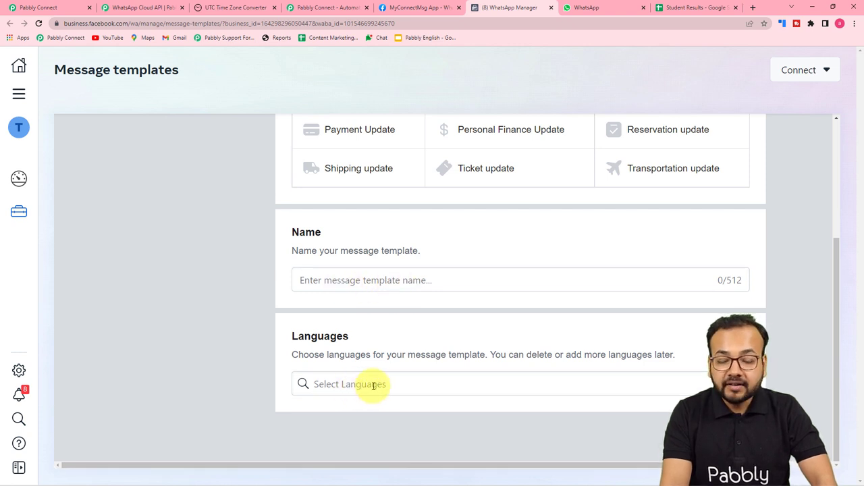
scroll(373, 386, "up", 2)
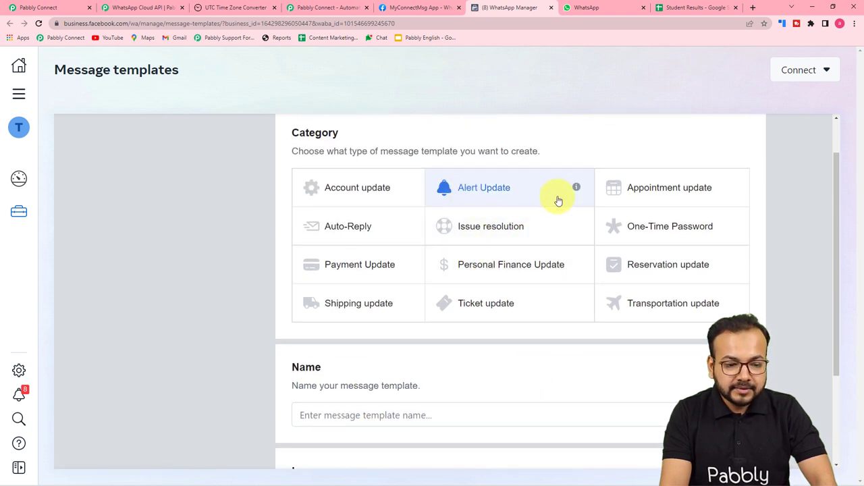
scroll(507, 212, "down", 2)
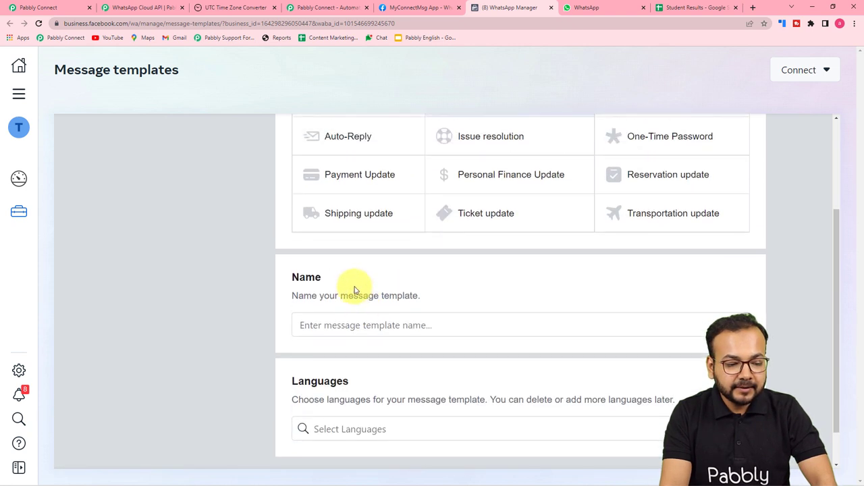
- Name the new template alert, select English (US) as its language, and continue to the message content
left_click(361, 325)
type("a")
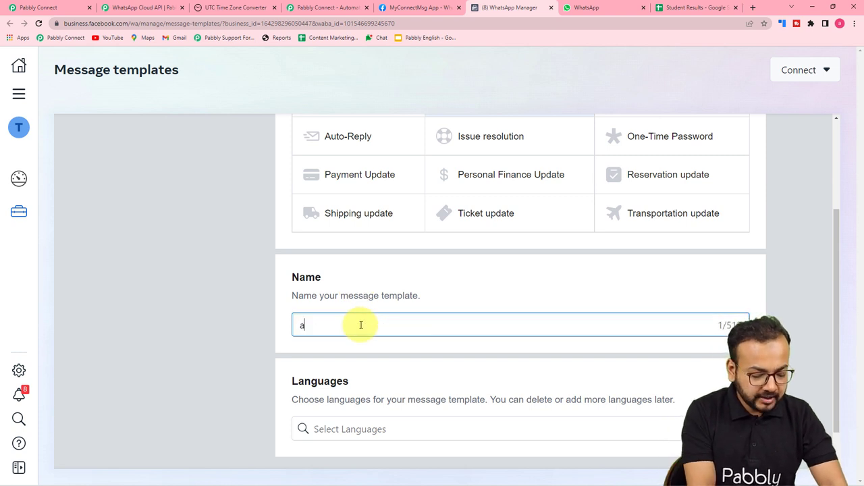
scroll(360, 325, "down", 1)
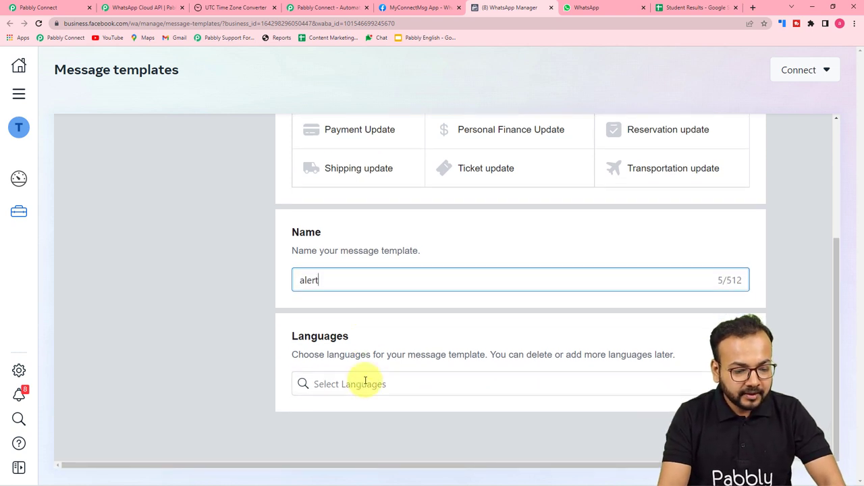
left_click(365, 383)
type("en")
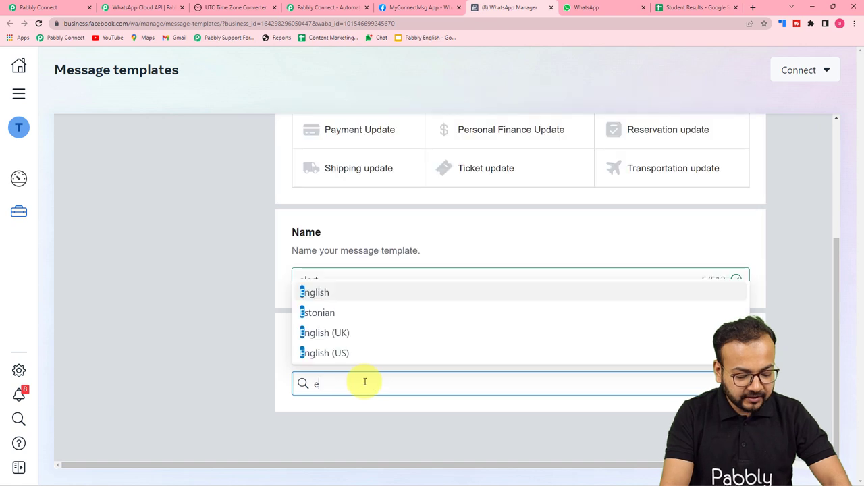
left_click(365, 353)
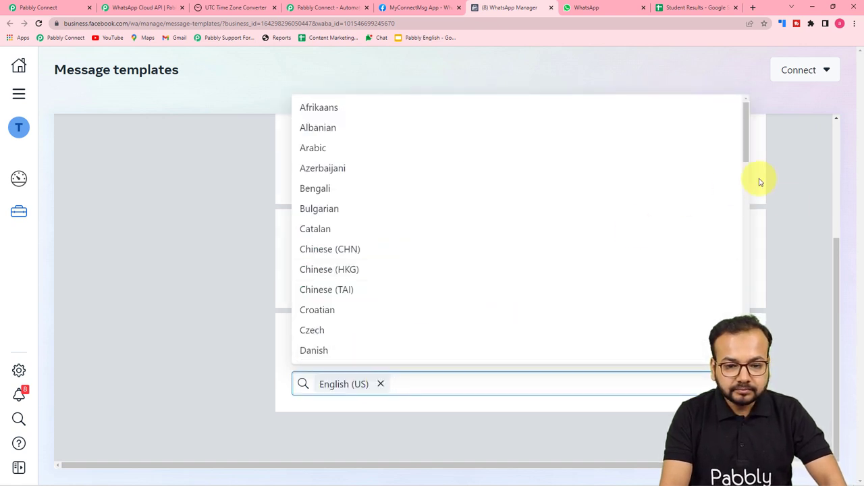
scroll(810, 214, "up", 5)
scroll(790, 196, "down", 1)
scroll(772, 175, "up", 1)
left_click(784, 136)
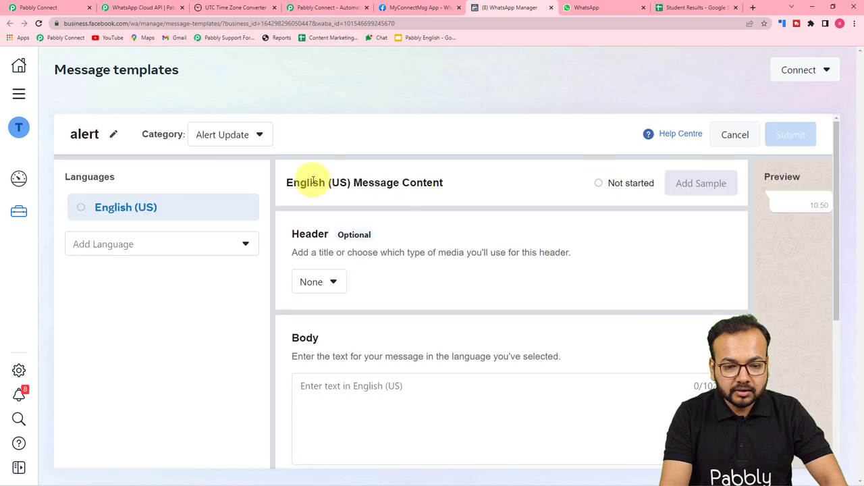
- Set the template header type to Media and enter Hello followed by variable {{1}} as the body text
scroll(350, 269, "down", 1)
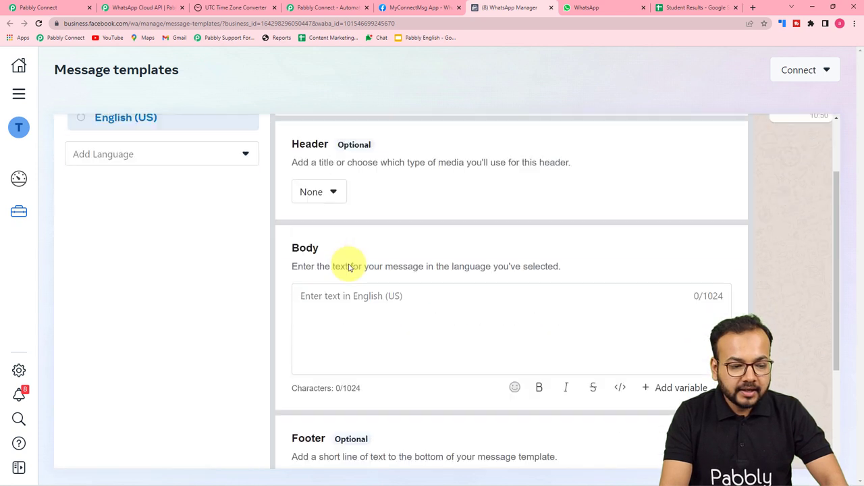
left_click(323, 194)
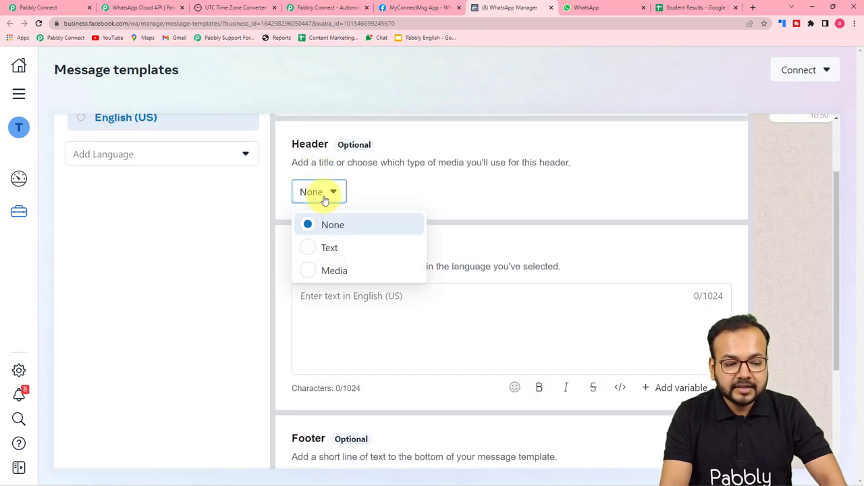
left_click(323, 273)
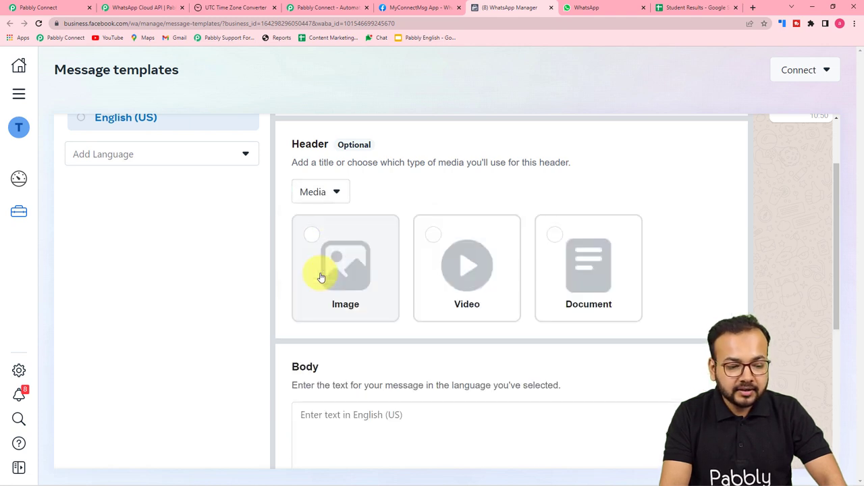
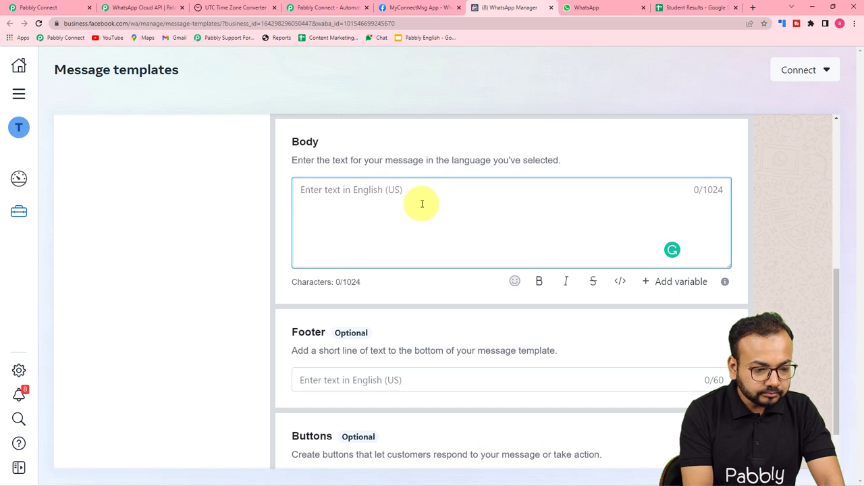
type("Hello")
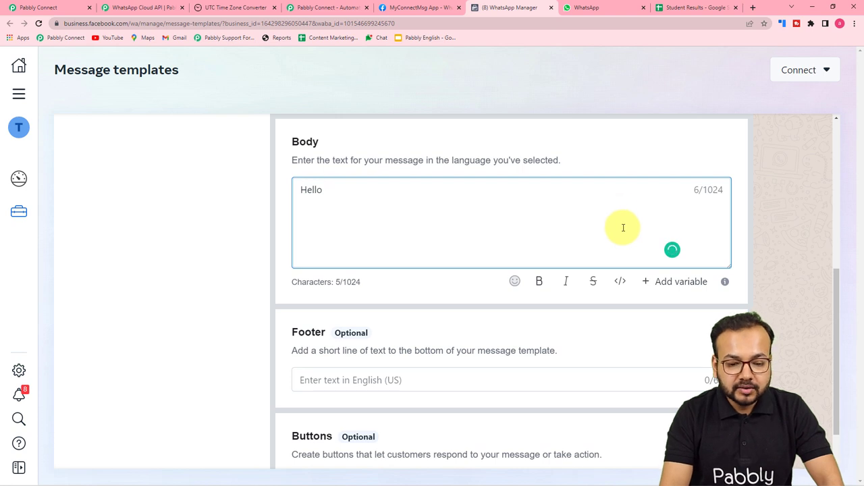
left_click(677, 284)
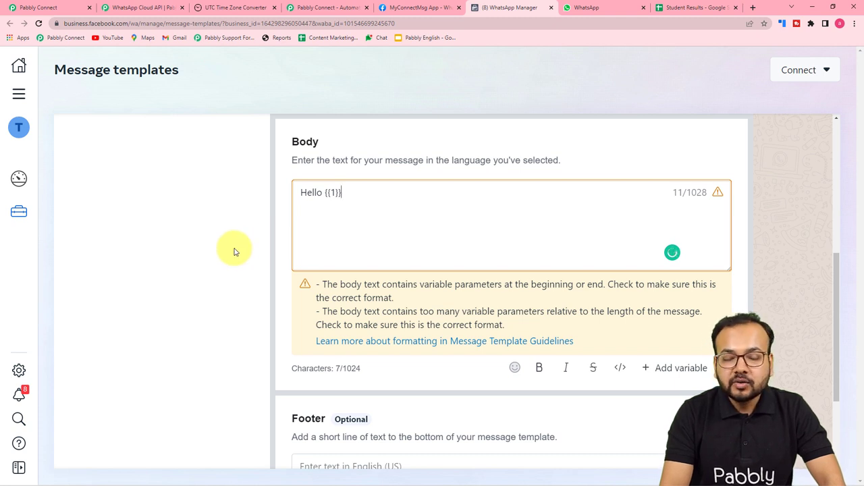
- Review the template's footer and button options, and discard the unsubmitted alert template
scroll(234, 252, "down", 1)
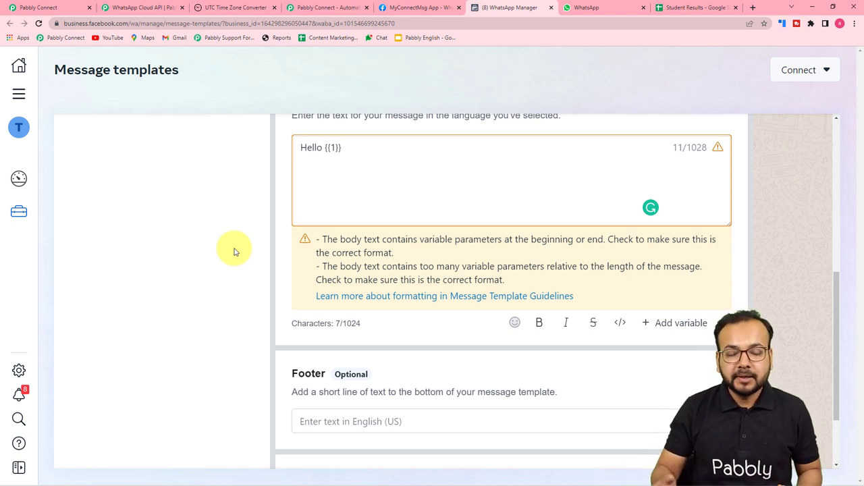
left_click(343, 155)
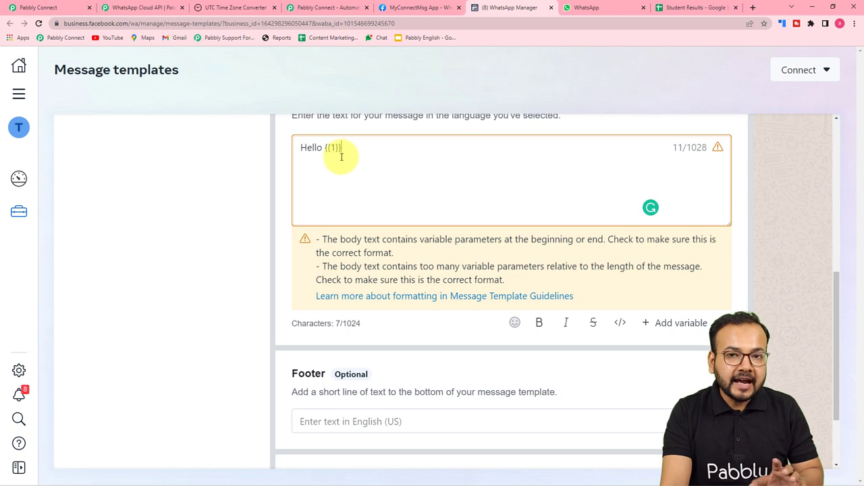
scroll(386, 187, "down", 1)
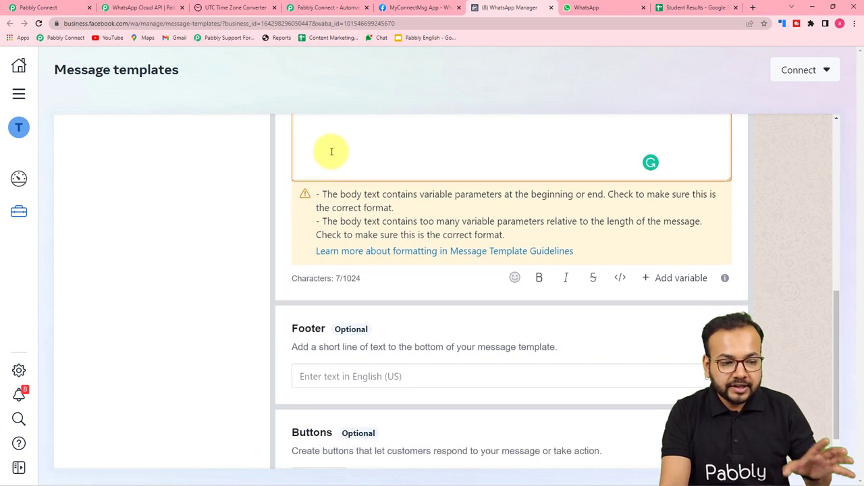
scroll(357, 194, "down", 1)
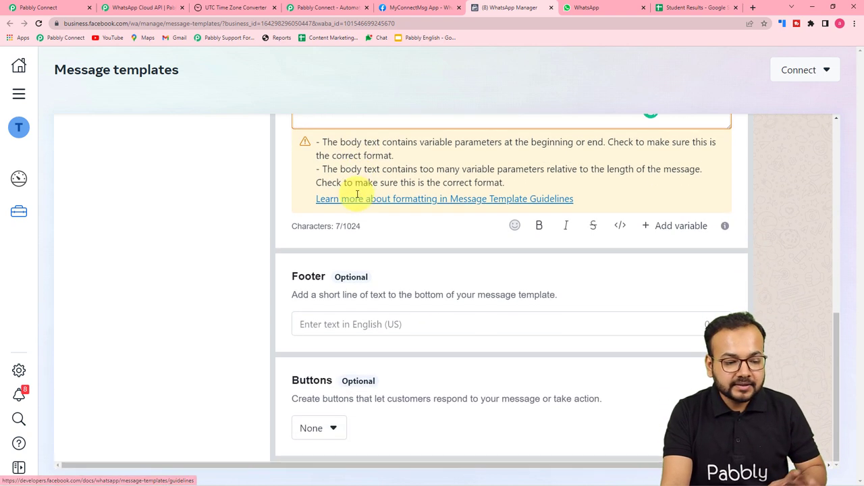
left_click(358, 323)
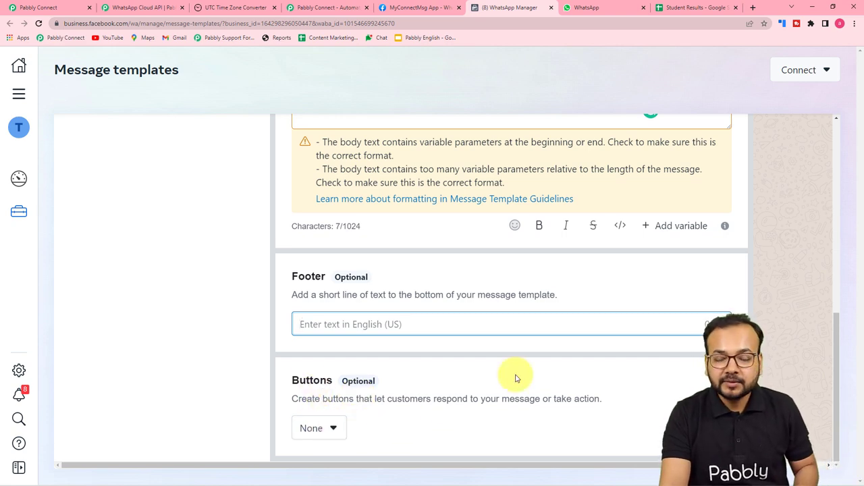
scroll(515, 378, "up", 10)
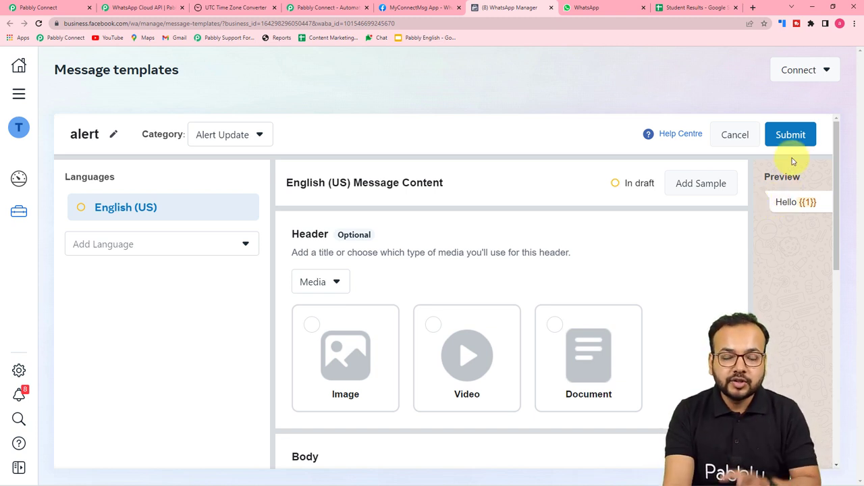
left_click(733, 135)
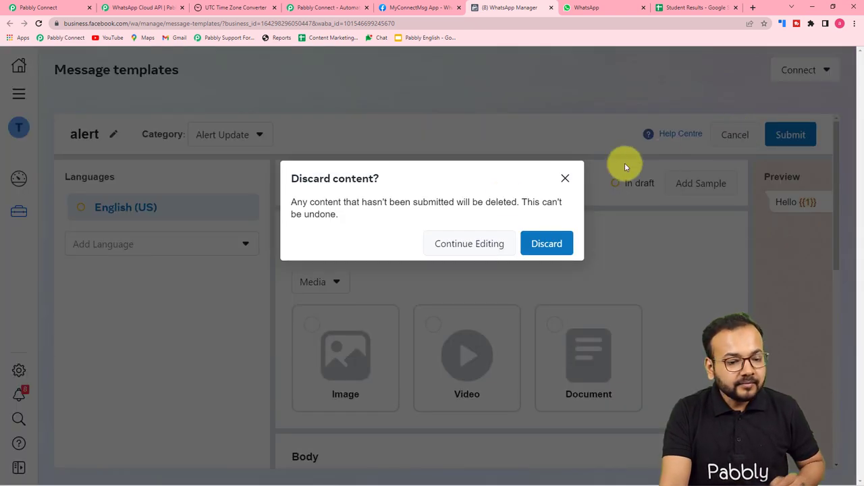
left_click(546, 245)
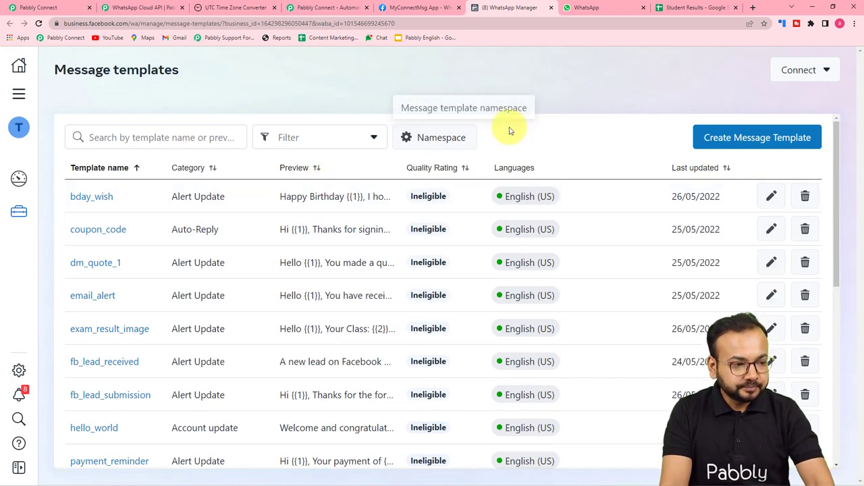
- Return to the Pabbly Connect workflow and select exam_result_image as the WhatsApp message template
left_click(63, 9)
scroll(100, 145, "down", 3)
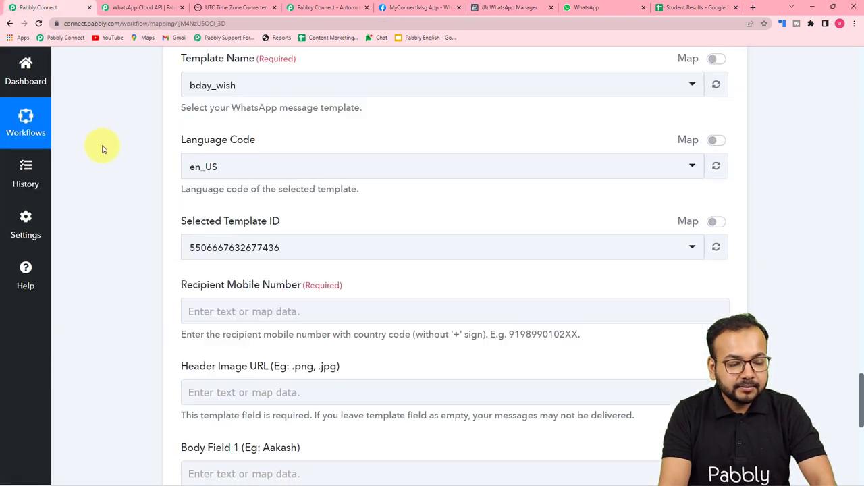
scroll(100, 145, "up", 2)
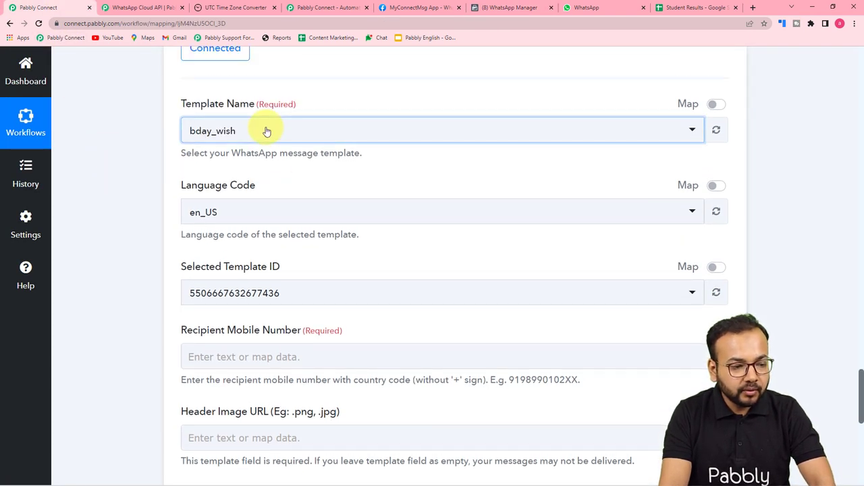
left_click(268, 131)
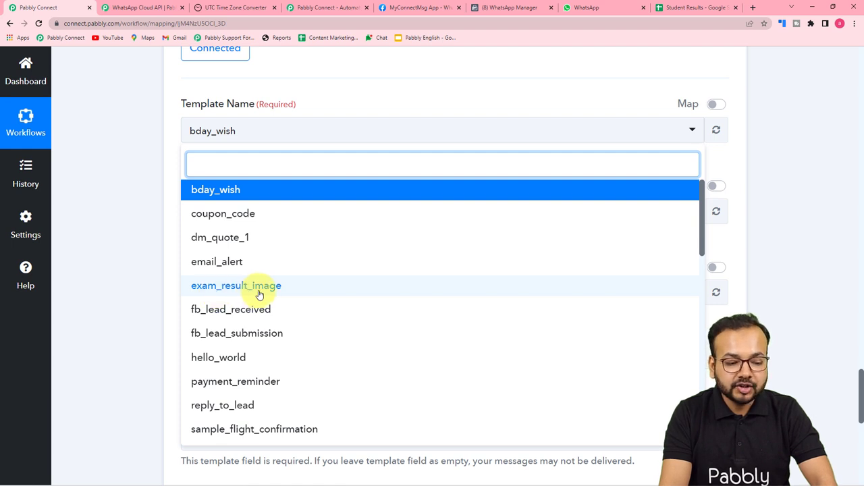
left_click(259, 294)
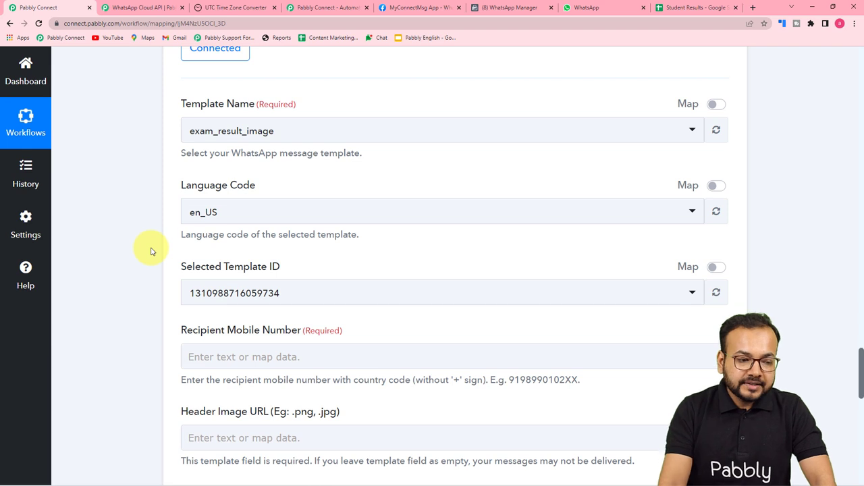
- Examine the selected template's language, ID, recipient number, header image URL and four body fields
scroll(175, 237, "down", 2)
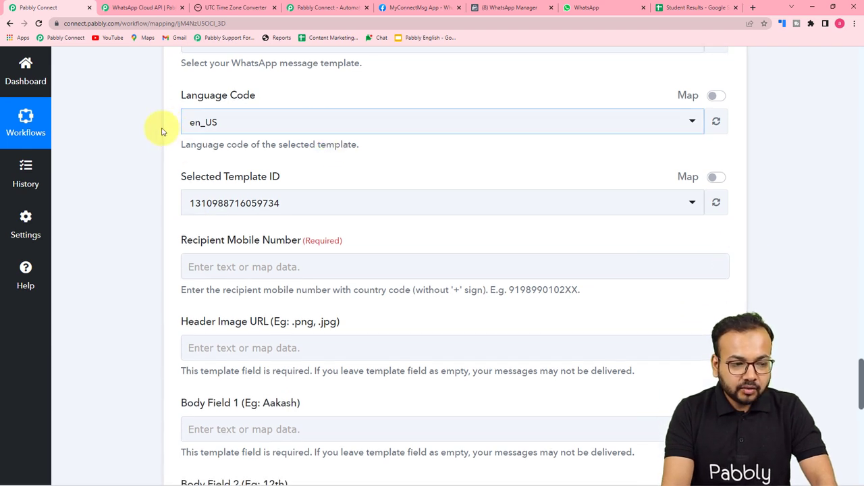
scroll(182, 145, "down", 1)
scroll(189, 154, "down", 1)
scroll(170, 119, "up", 2)
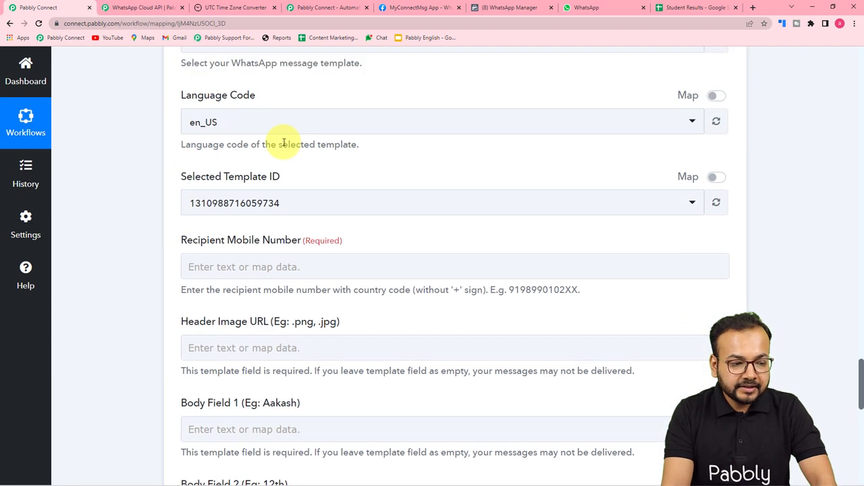
scroll(126, 124, "down", 2)
scroll(251, 121, "down", 1)
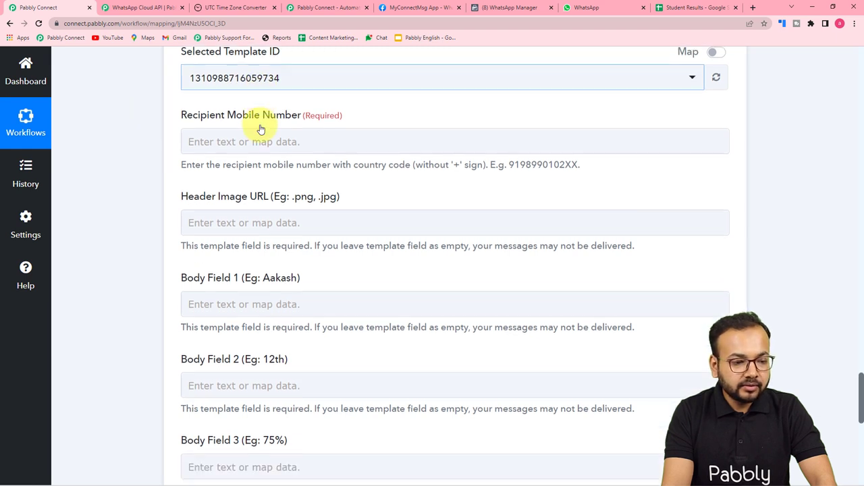
scroll(362, 108, "down", 1)
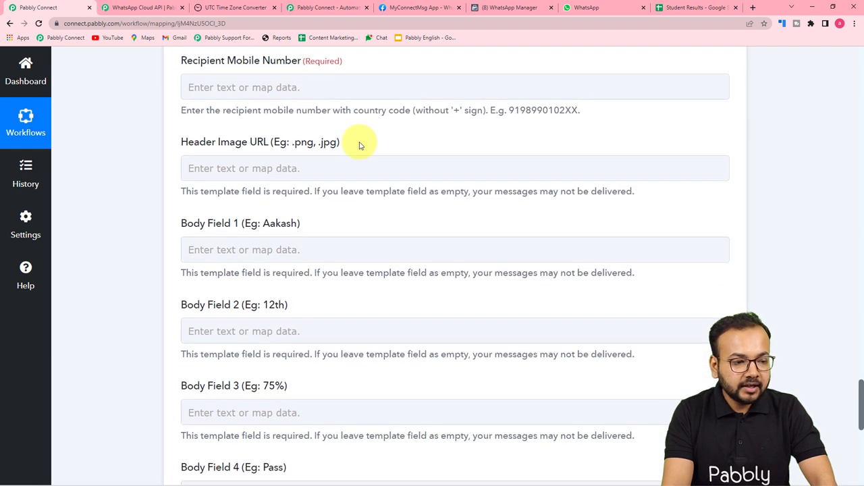
scroll(357, 142, "up", 1)
left_click(212, 128)
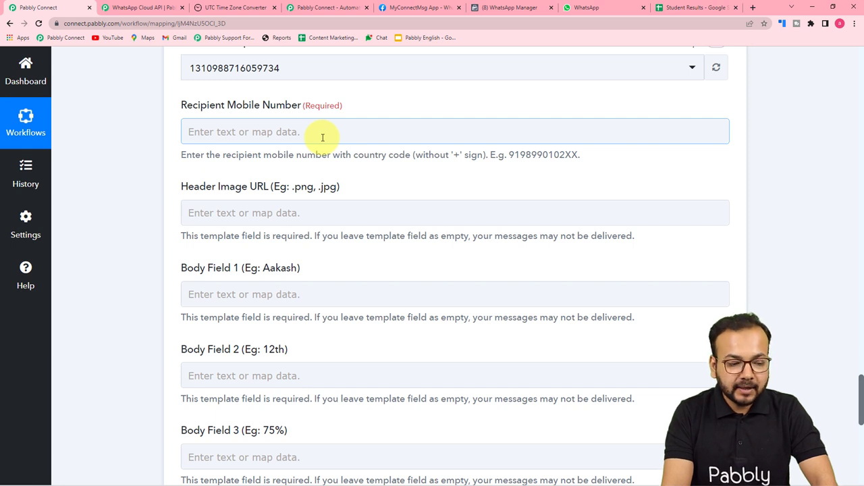
scroll(322, 137, "down", 2)
left_click(187, 124)
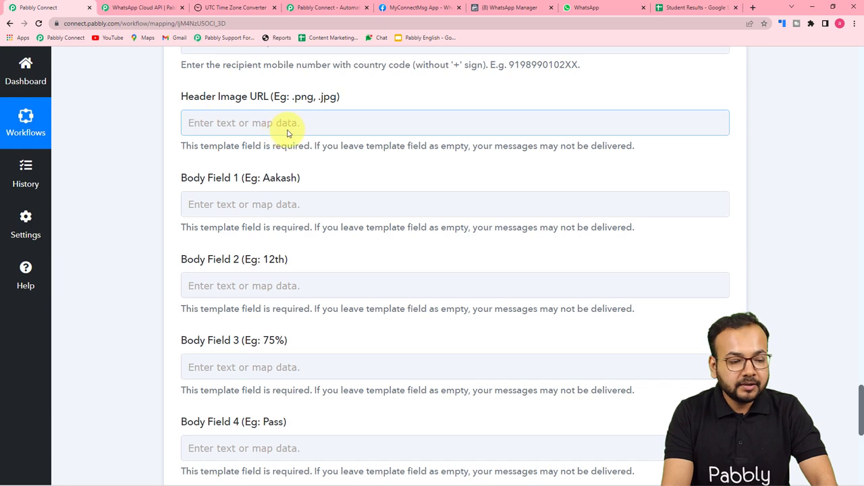
scroll(290, 131, "down", 2)
left_click(270, 116)
left_click(278, 282)
left_click(278, 308)
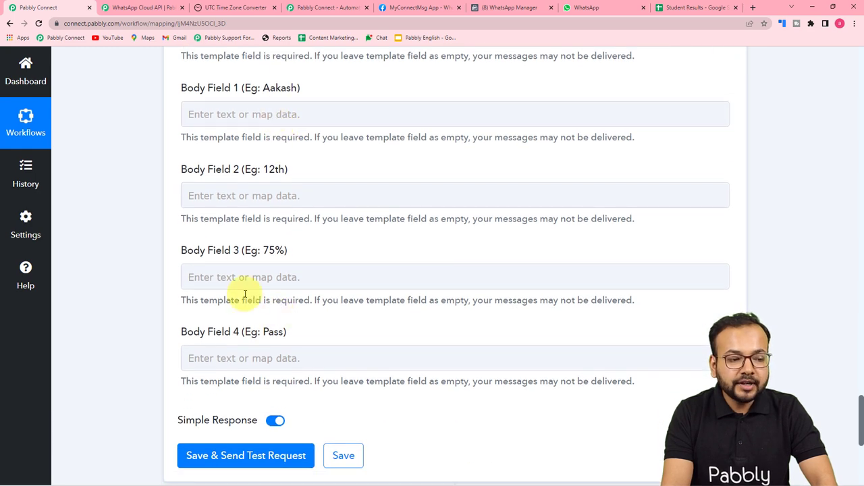
- Review the student fields in the Iterator response, including name, mobile number, class, percent, result status and image URL
scroll(130, 225, "up", 3)
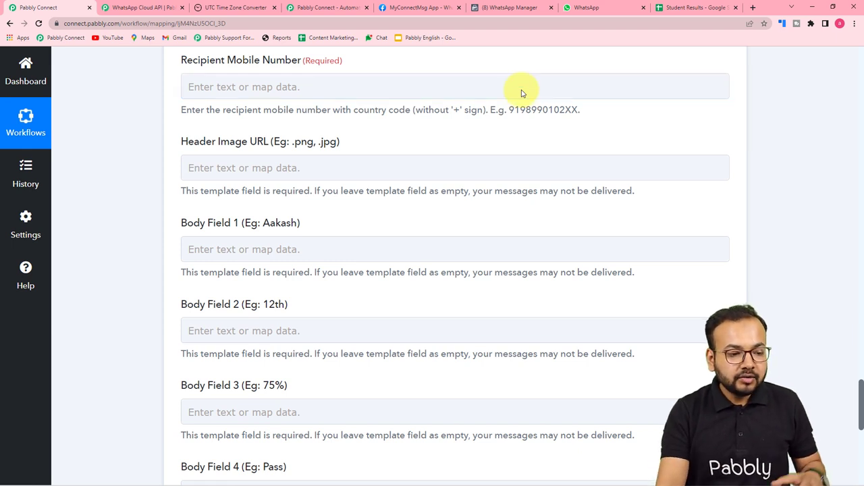
scroll(547, 77, "up", 3)
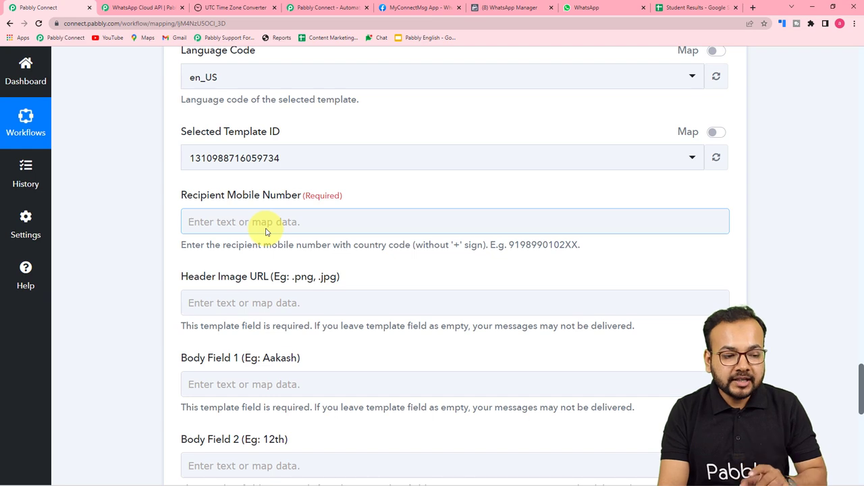
scroll(116, 222, "up", 7)
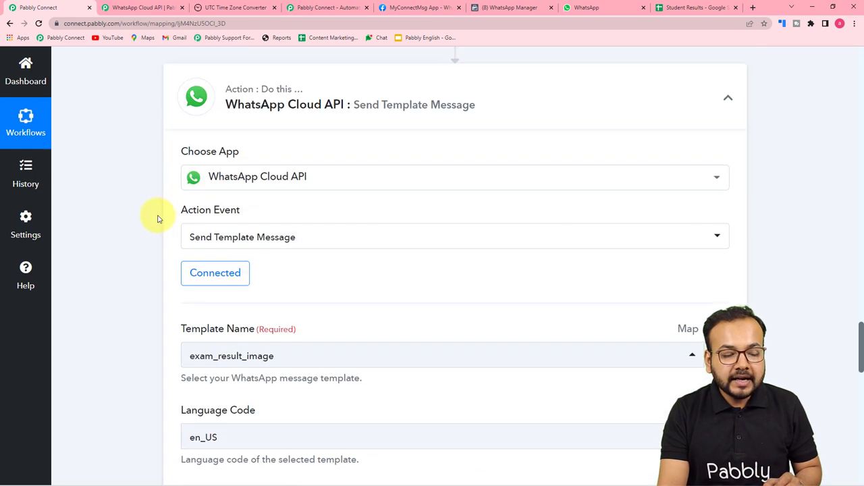
scroll(159, 218, "up", 7)
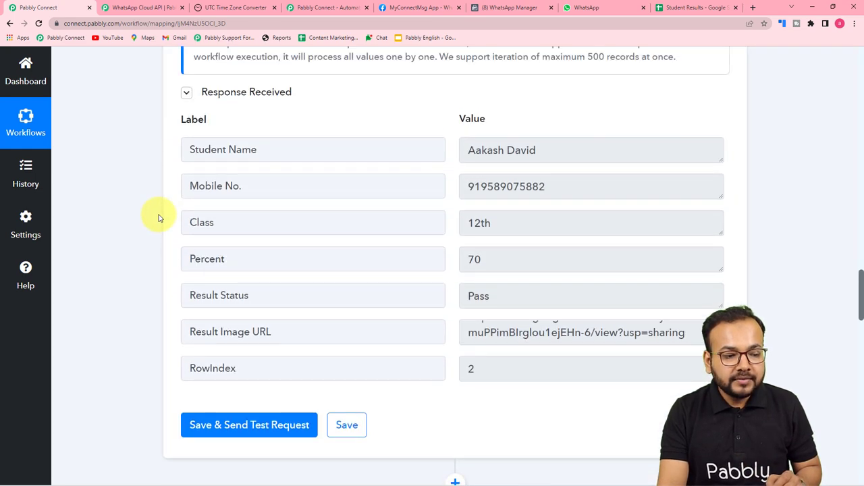
scroll(159, 218, "down", 3)
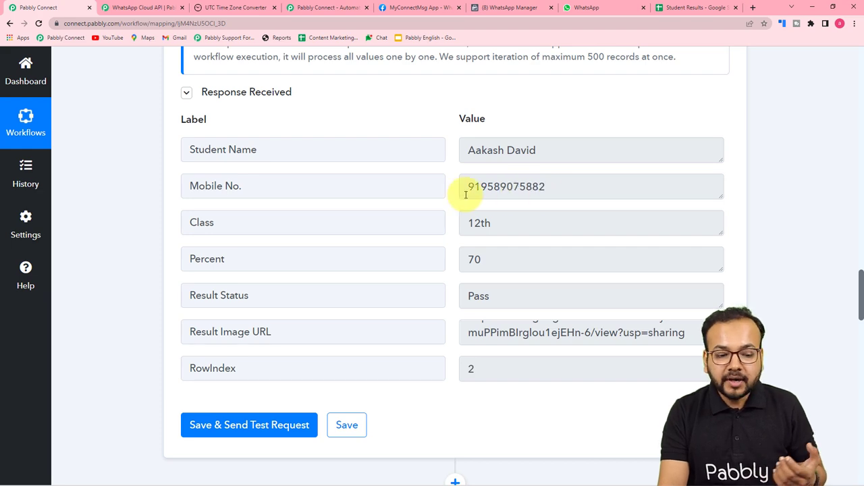
scroll(112, 192, "down", 10)
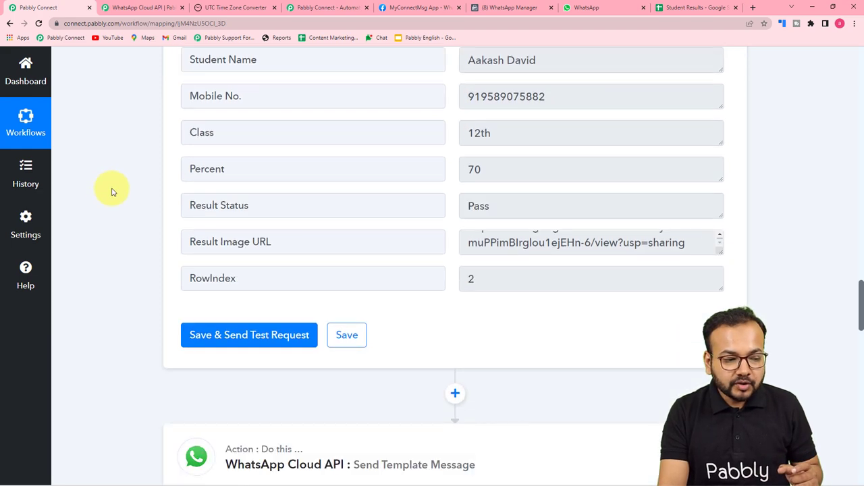
scroll(112, 192, "down", 4)
scroll(112, 192, "up", 2)
scroll(169, 271, "down", 1)
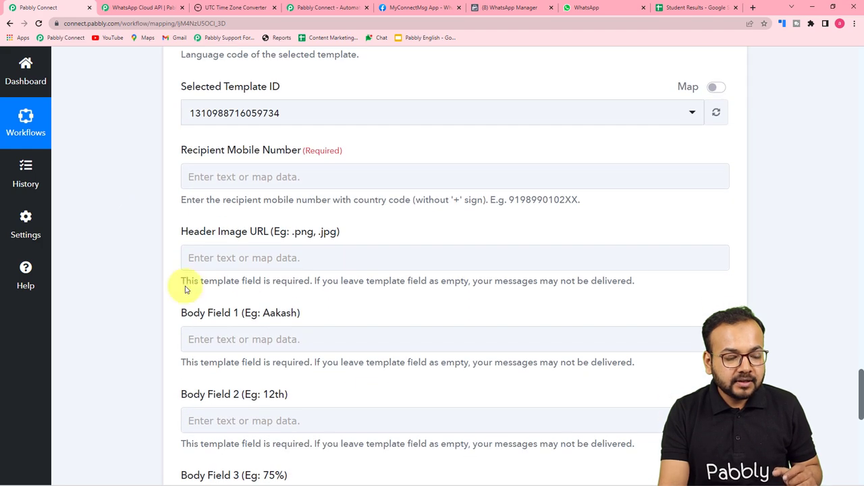
- Map the Recipient Mobile Number to Mobile No. from the Iterator by Pabbly step
left_click(245, 175)
scroll(245, 177, "down", 1)
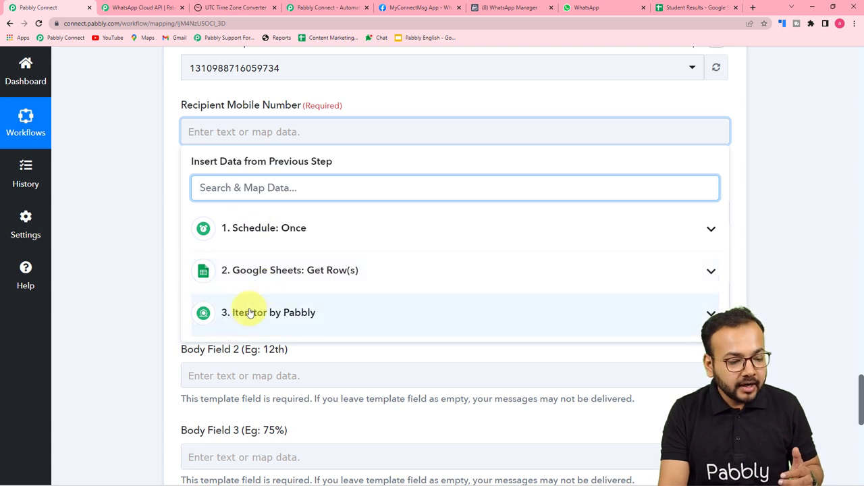
left_click(286, 318)
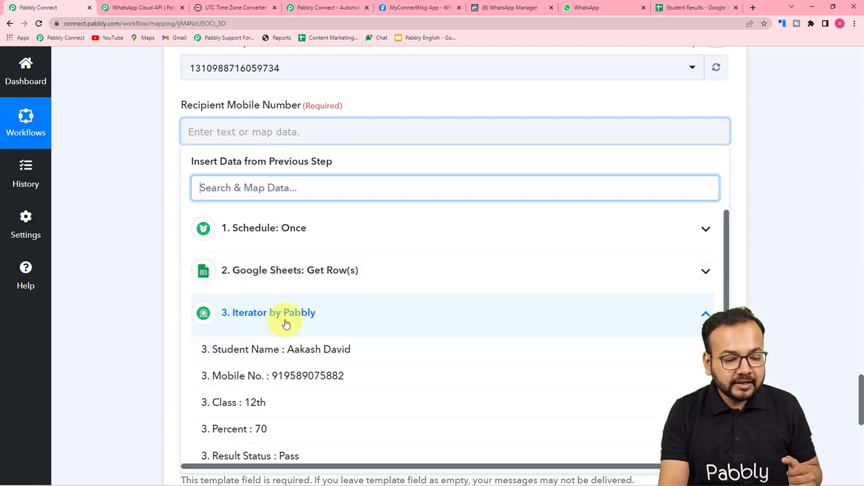
left_click(295, 386)
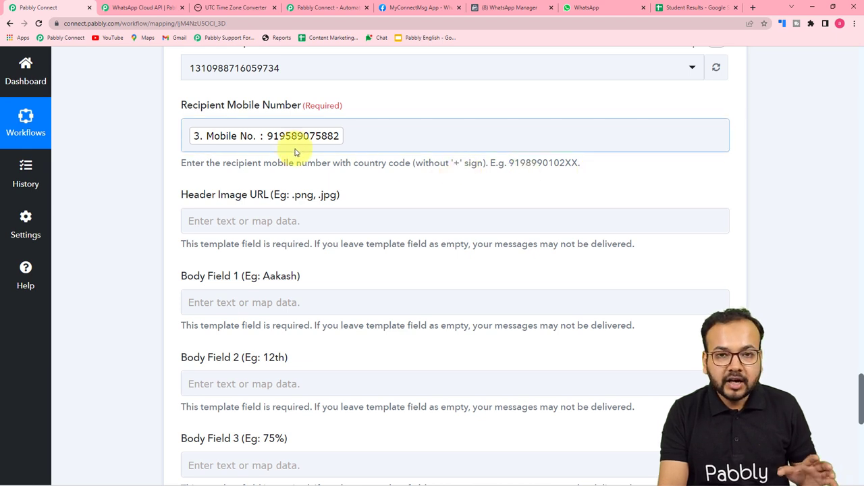
- Map the Header Image URL to Result Image URL from the Iterator by Pabbly step
scroll(135, 173, "down", 3)
scroll(362, 170, "up", 1)
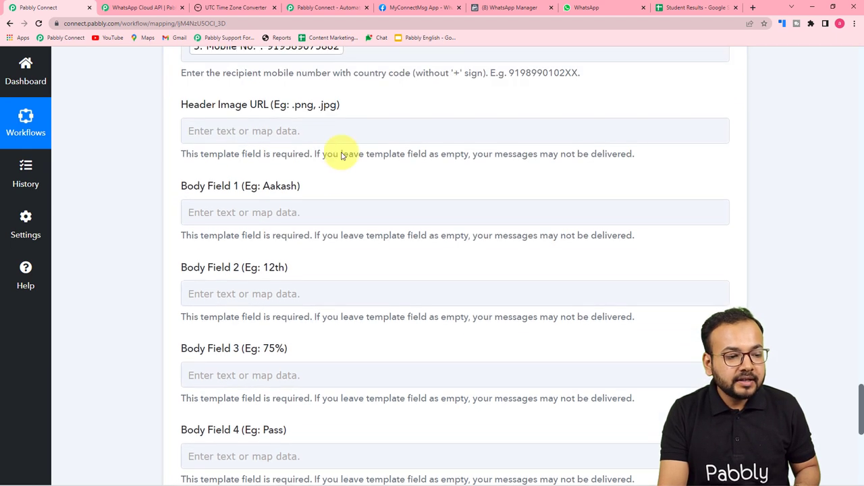
left_click(295, 129)
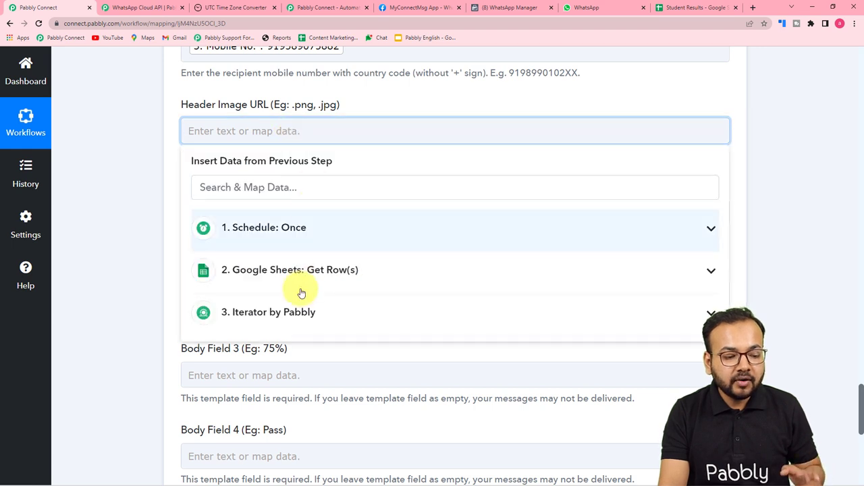
scroll(299, 297, "down", 2)
left_click(299, 222)
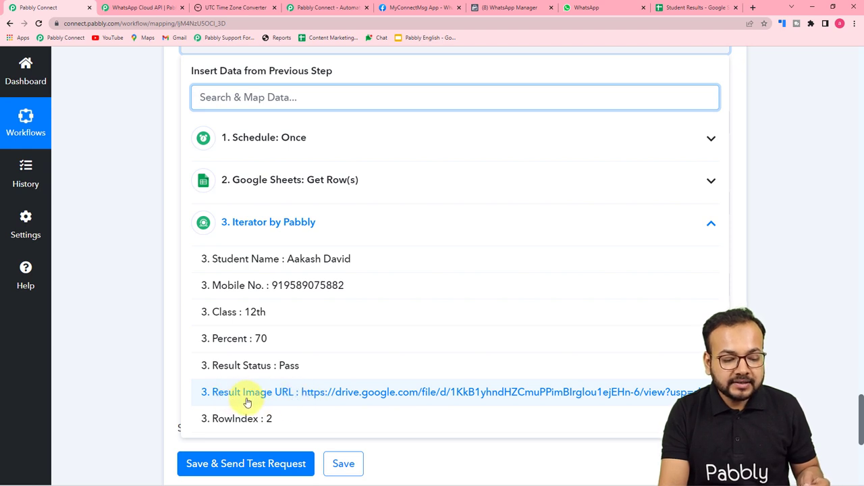
left_click(303, 395)
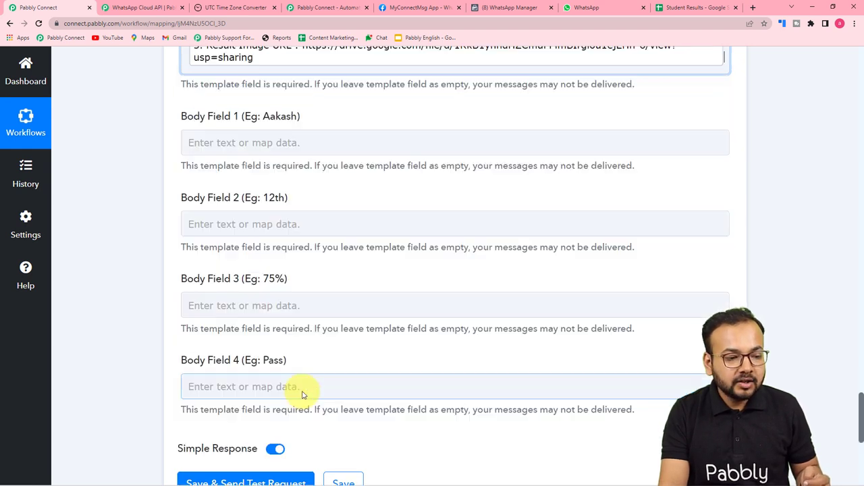
left_click(142, 199)
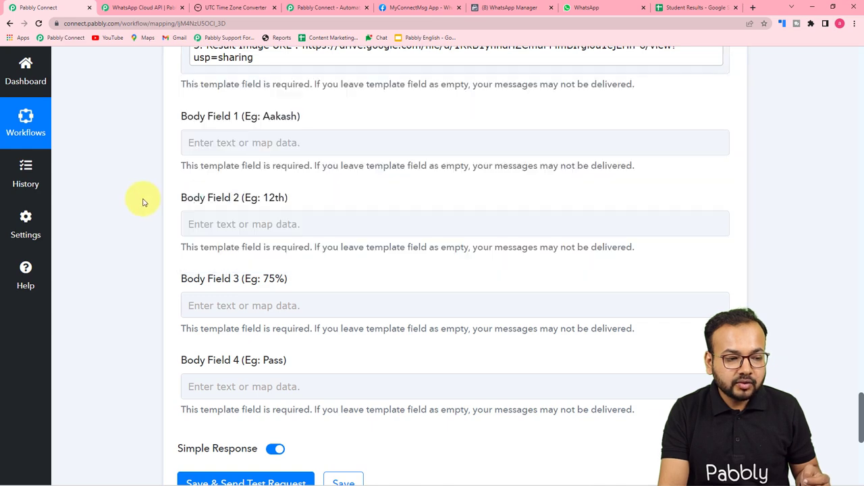
scroll(141, 199, "up", 1)
scroll(133, 162, "down", 3)
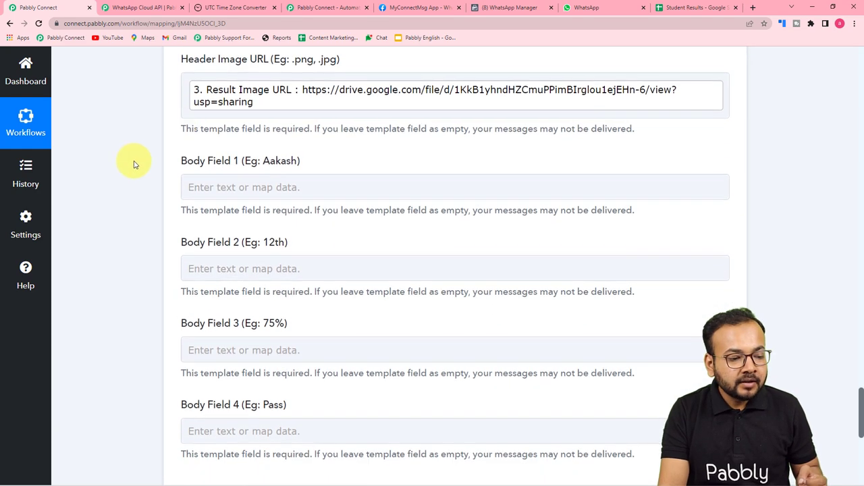
scroll(132, 162, "up", 1)
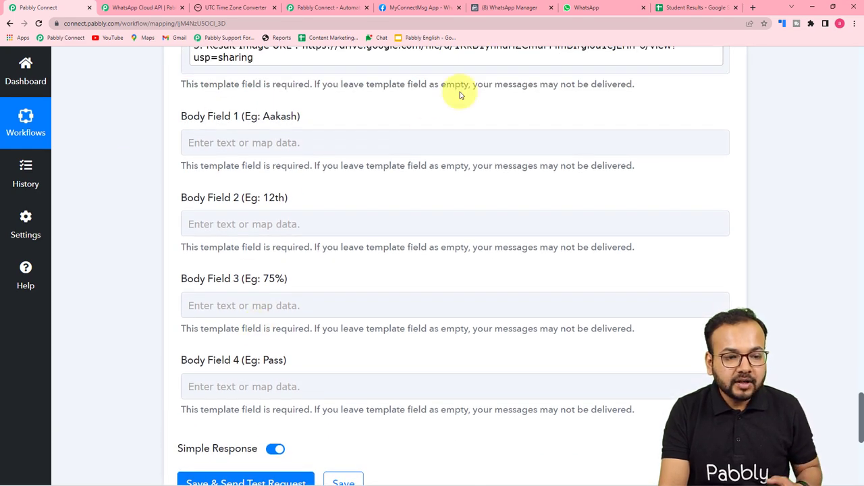
- Open the exam_result_image template in WhatsApp Manager and compare its body variables {{1}} to {{4}} with the message preview
left_click(424, 8)
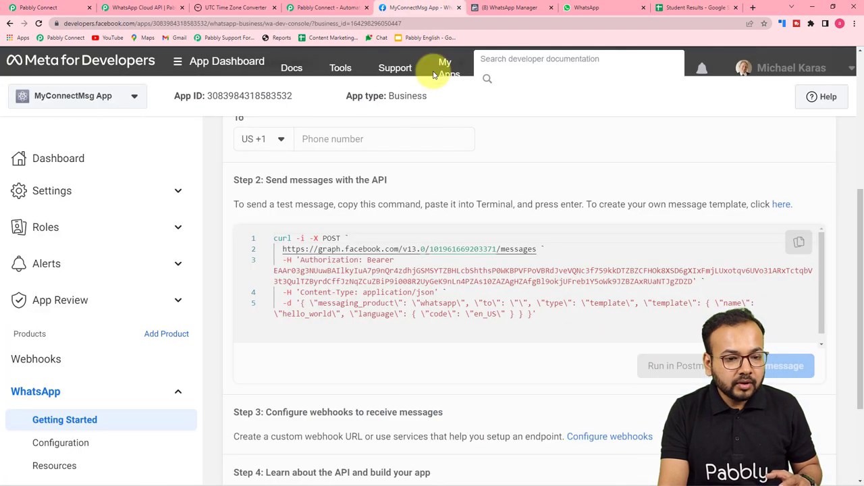
left_click(520, 8)
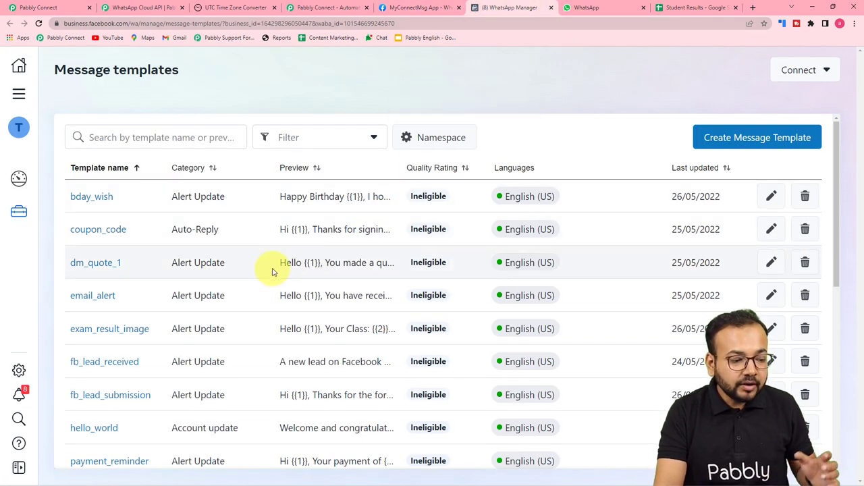
left_click(106, 328)
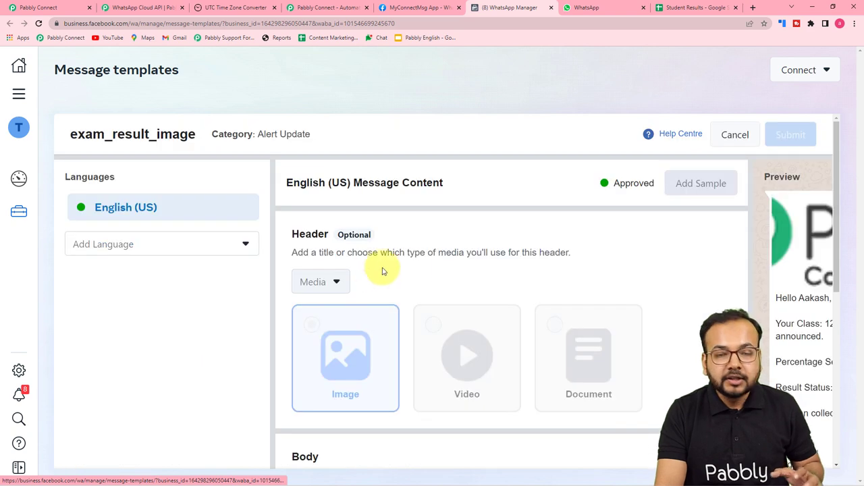
scroll(464, 290, "down", 5)
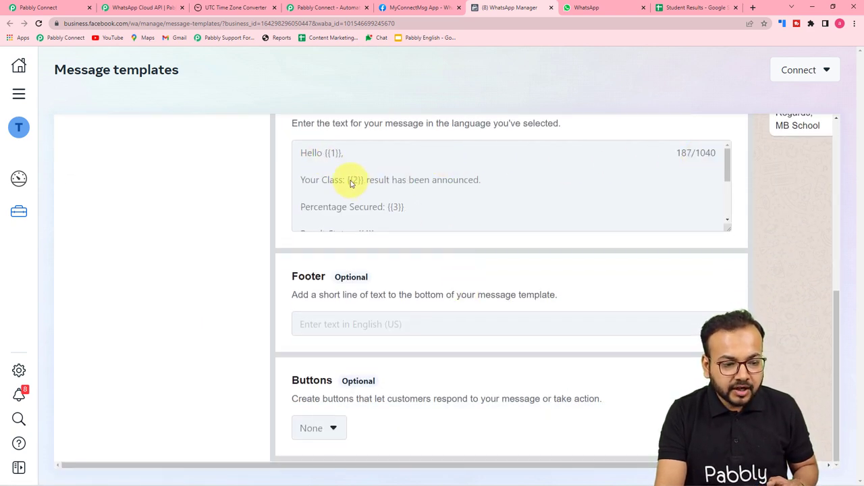
scroll(727, 172, "down", 1)
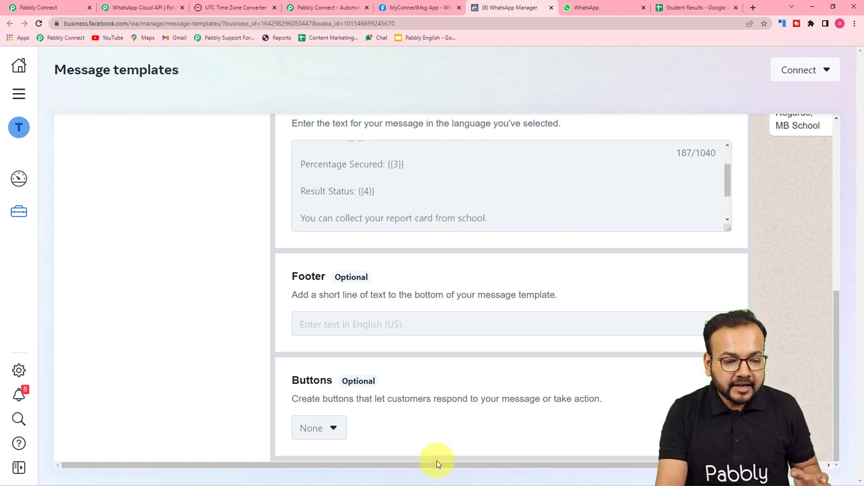
left_click_drag(426, 464, 564, 471)
scroll(660, 316, "up", 3)
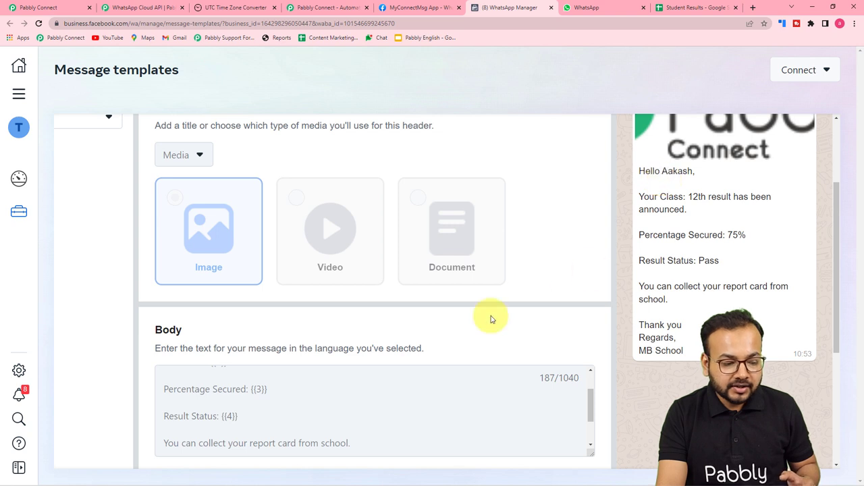
scroll(226, 401, "up", 2)
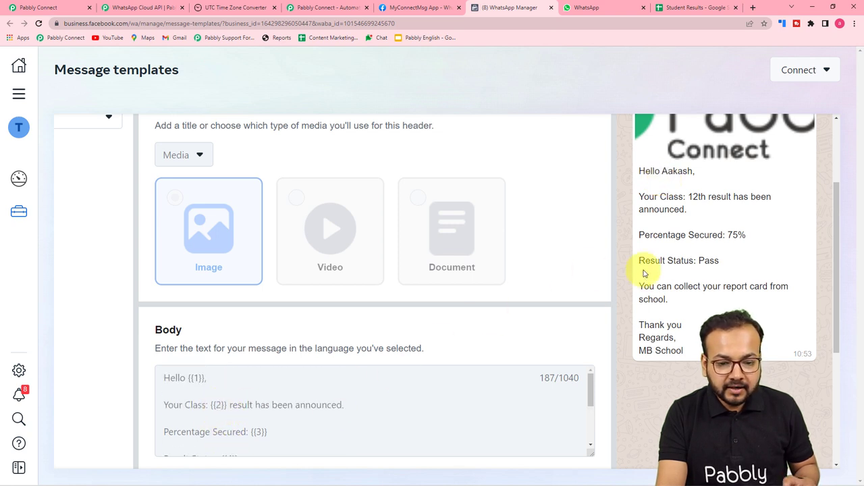
scroll(341, 399, "down", 1)
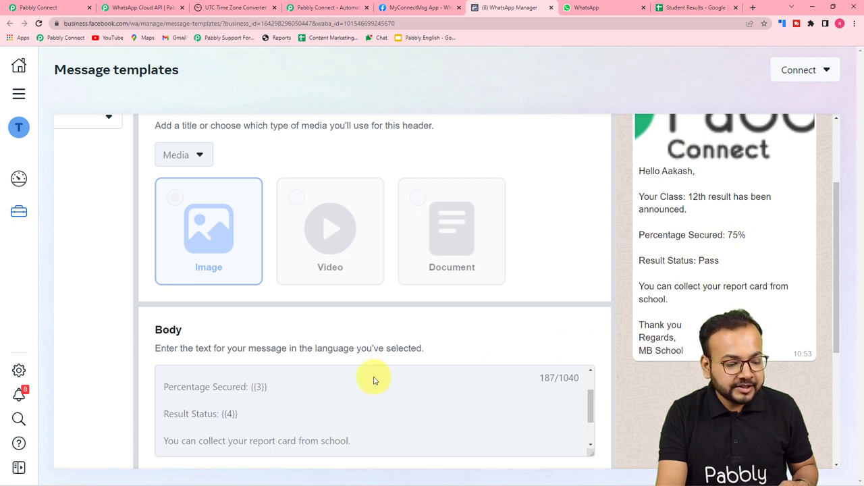
scroll(269, 384, "down", 1)
scroll(233, 387, "up", 1)
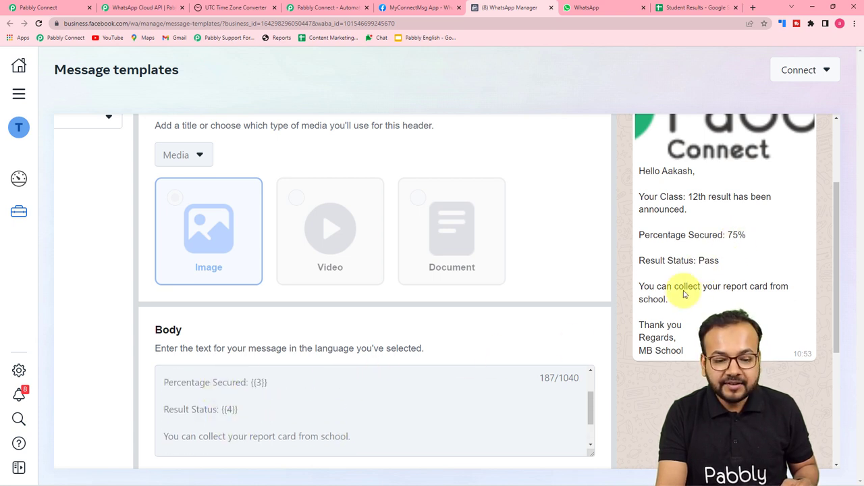
scroll(428, 363, "down", 5)
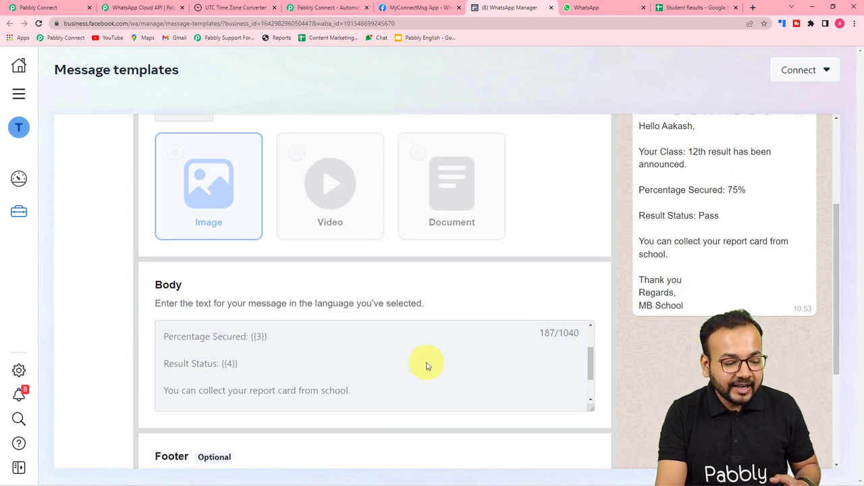
scroll(352, 347, "up", 2)
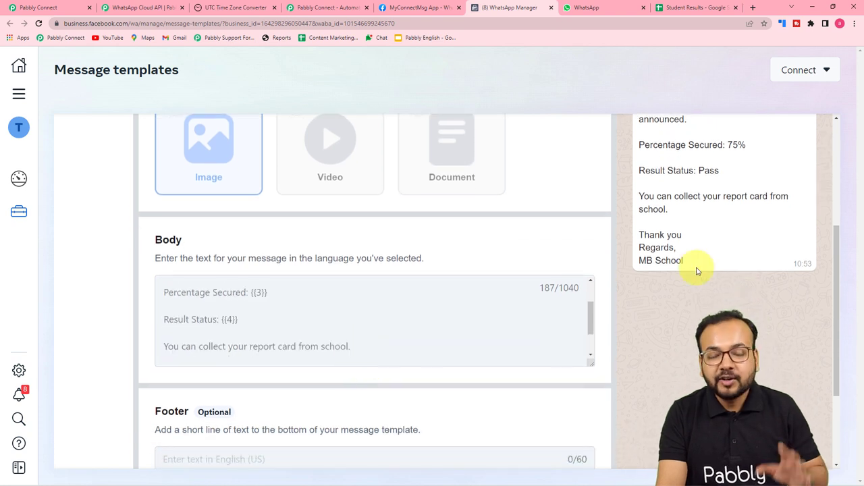
scroll(698, 270, "up", 3)
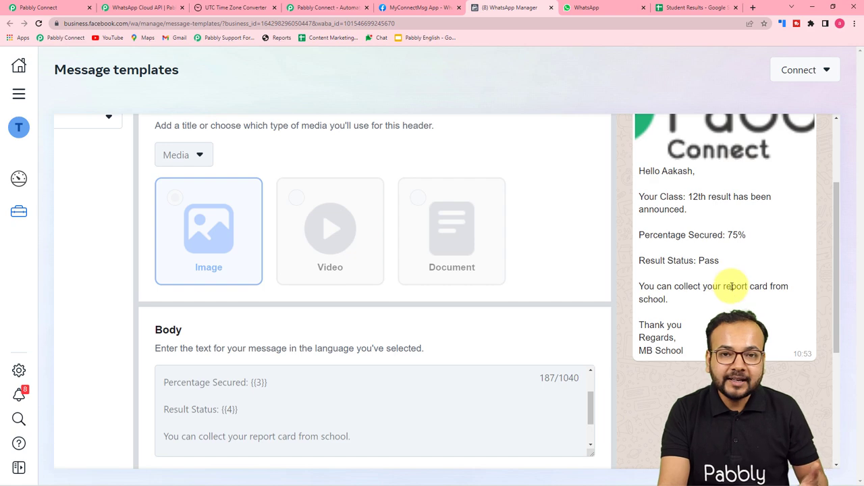
- Return to the Pabbly Connect workflow and map Body Field 1 to Student Name from the Iterator by Pabbly step
left_click(65, 9)
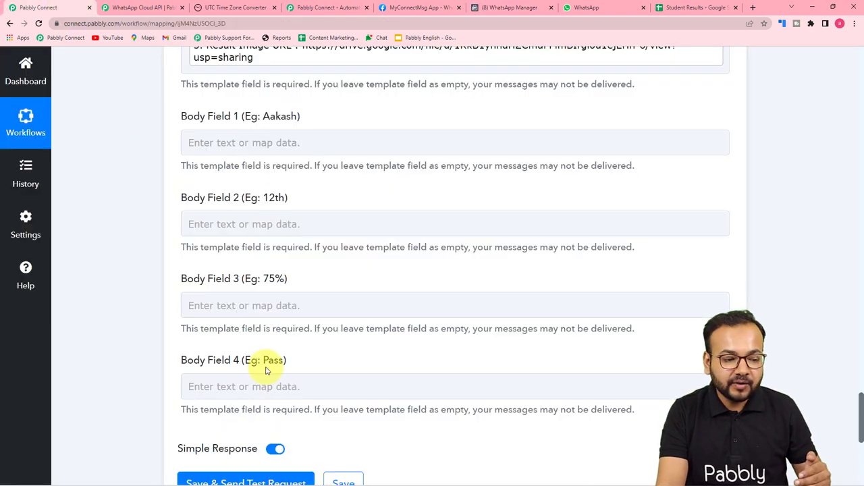
left_click(314, 142)
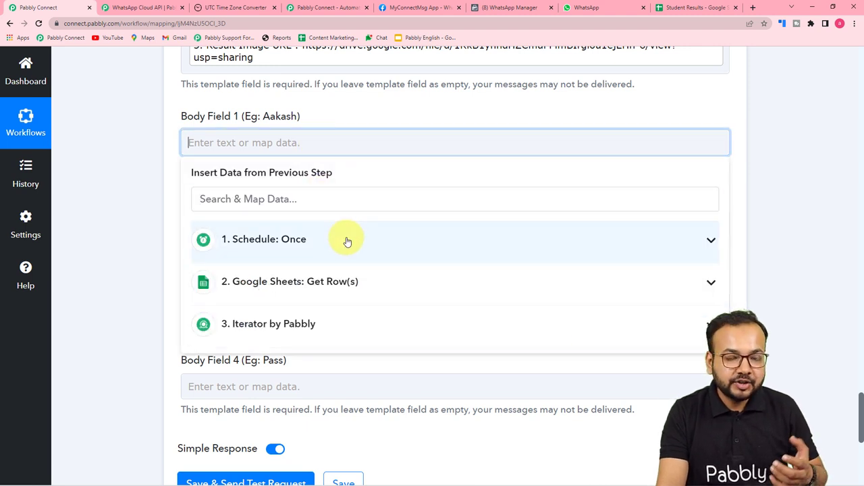
scroll(140, 283, "down", 2)
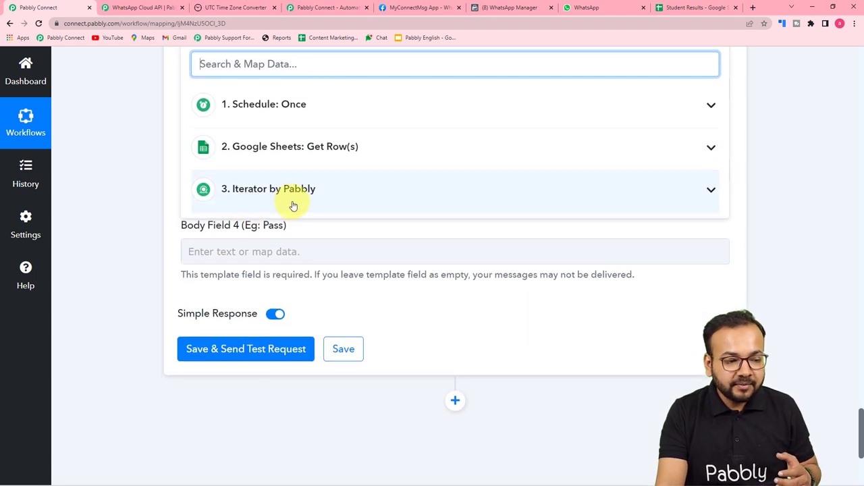
left_click(293, 204)
left_click(300, 227)
left_click(108, 191)
- Map Body Field 2 to Class from the Iterator by Pabbly step
scroll(203, 186, "up", 1)
left_click(285, 186)
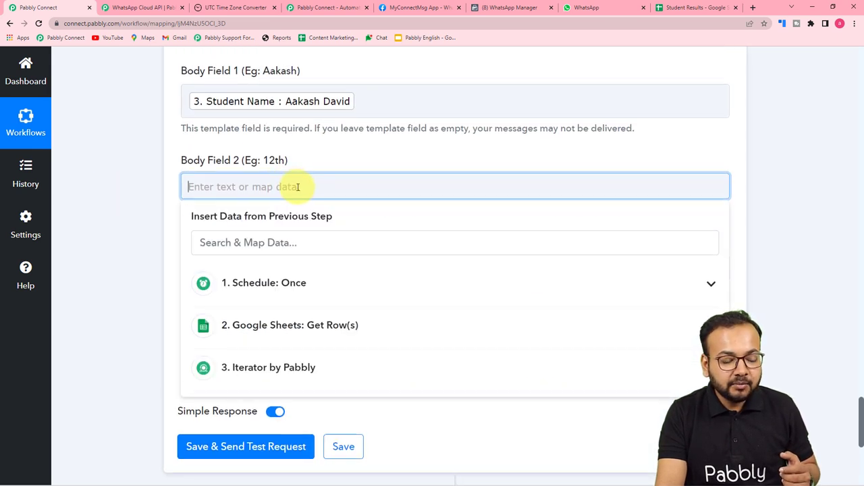
scroll(296, 236, "down", 1)
left_click(293, 286)
left_click(232, 367)
left_click(153, 267)
- Map Body Field 3 to Percent from the Iterator by Pabbly step
scroll(299, 174, "down", 2)
left_click(316, 58)
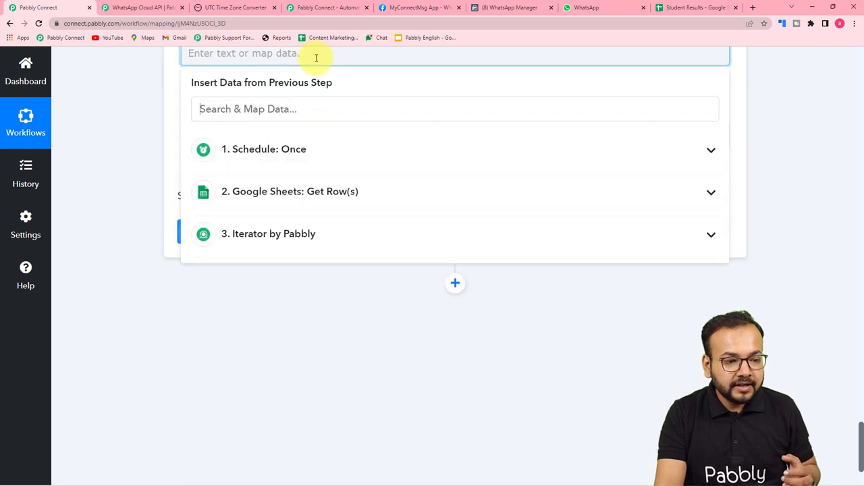
left_click(314, 238)
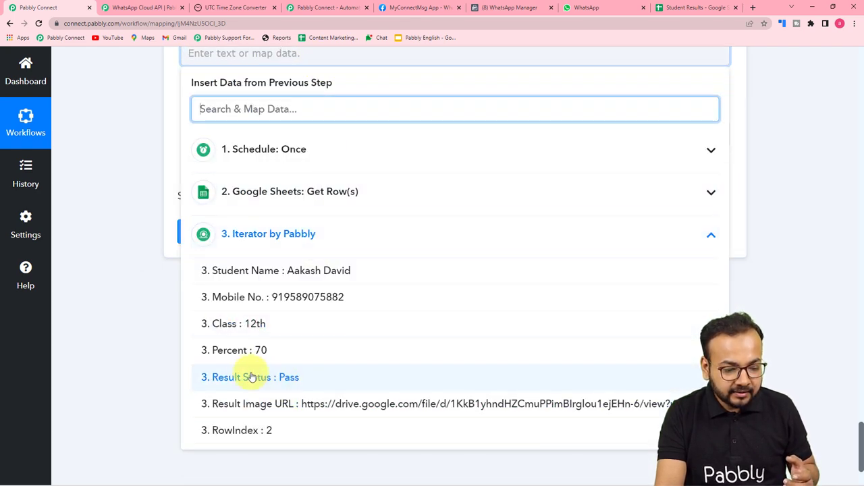
left_click(242, 350)
left_click(169, 241)
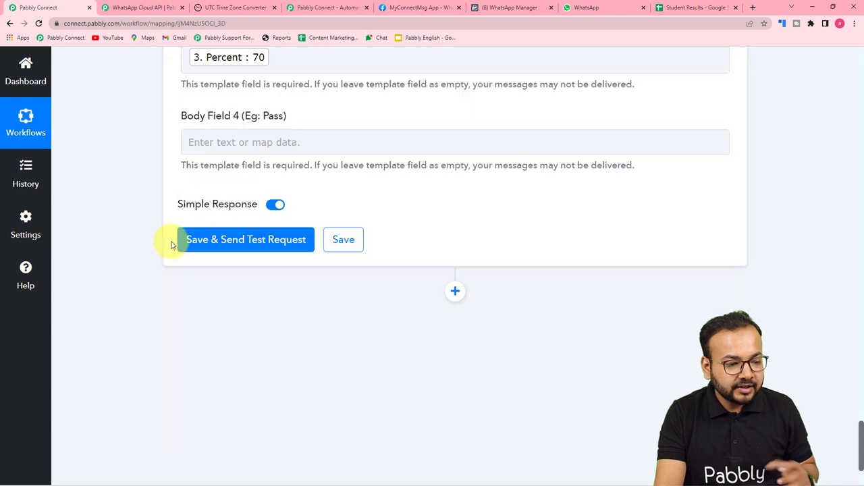
- Map Body Field 4 to Result Status from the Iterator by Pabbly step
left_click(264, 144)
left_click(286, 322)
scroll(294, 438, "down", 1)
left_click(277, 432)
left_click(151, 294)
- Review the mapped template fields and the WhatsApp Web chat list, and save the WhatsApp Cloud API action with a test request
scroll(170, 315, "up", 1)
scroll(170, 316, "up", 3)
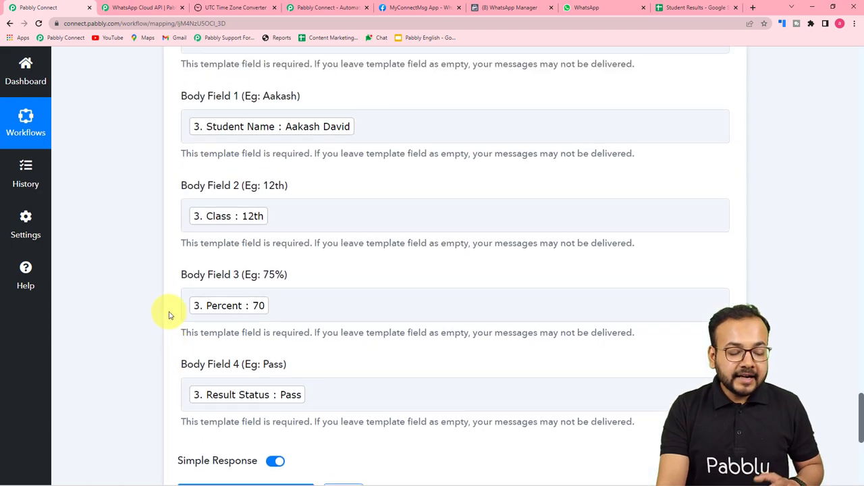
scroll(358, 241, "down", 1)
scroll(387, 281, "up", 4)
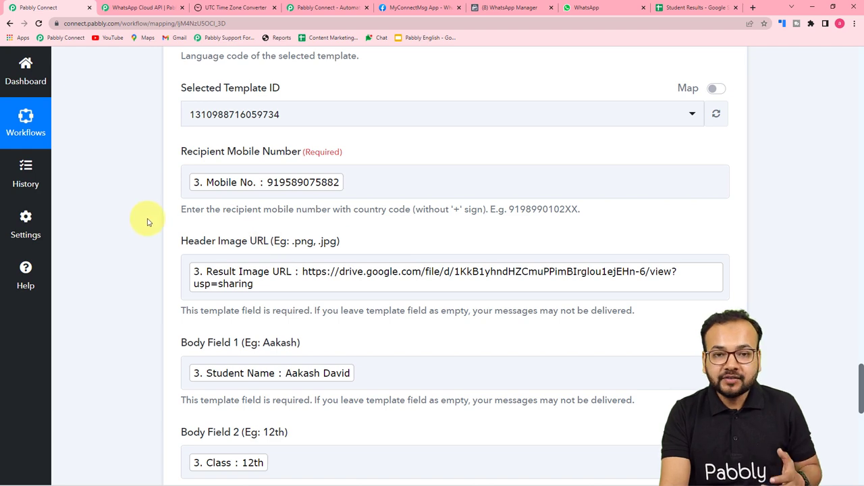
scroll(149, 222, "down", 6)
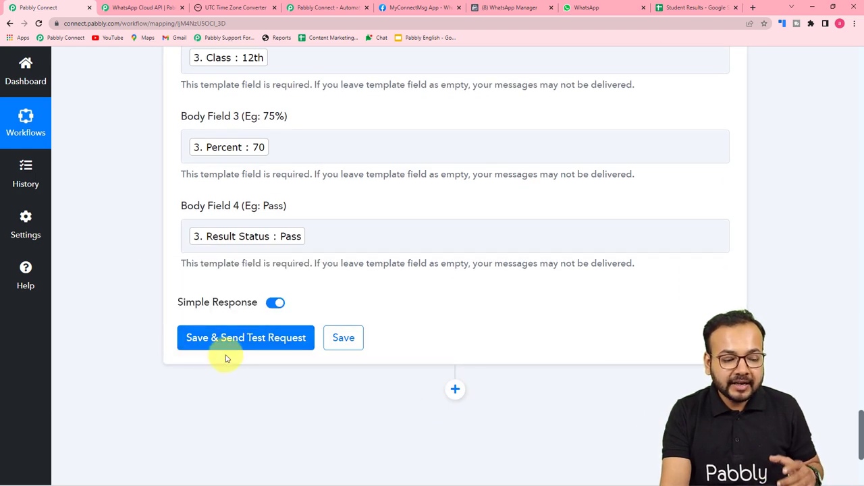
left_click(582, 7)
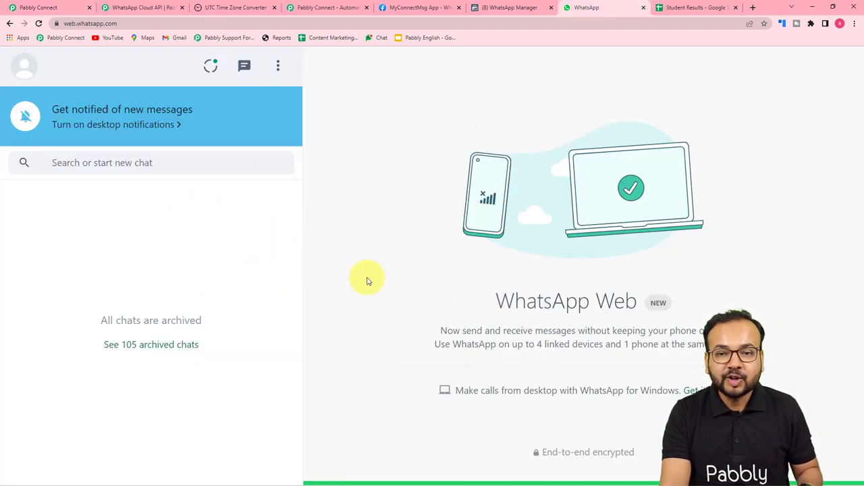
left_click(52, 8)
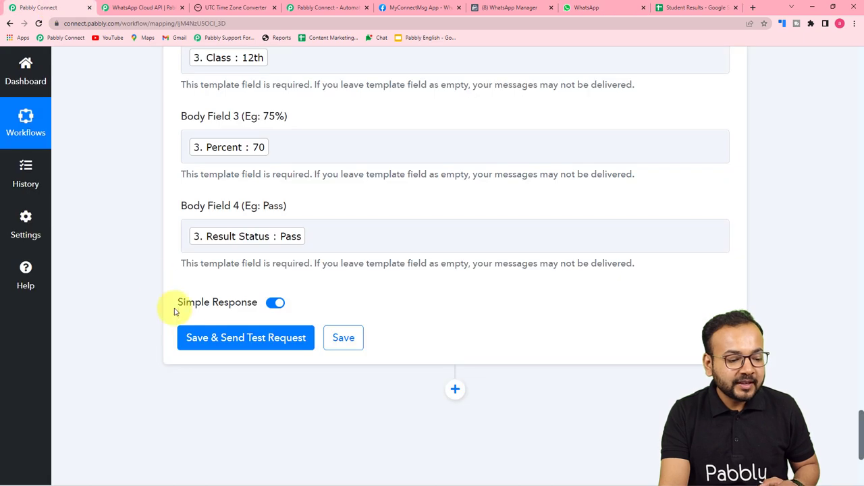
left_click(186, 338)
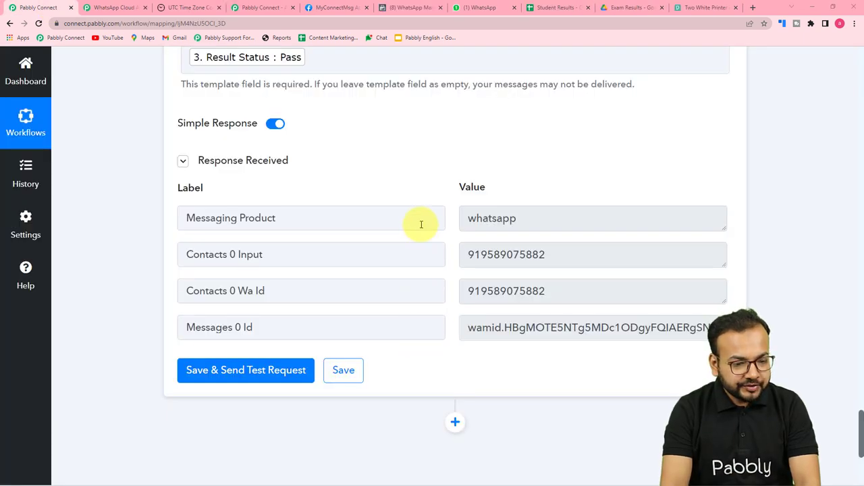
- Switch to WhatsApp Web, open the received test message, download its header image and read the result text
left_click(482, 15)
left_click(180, 210)
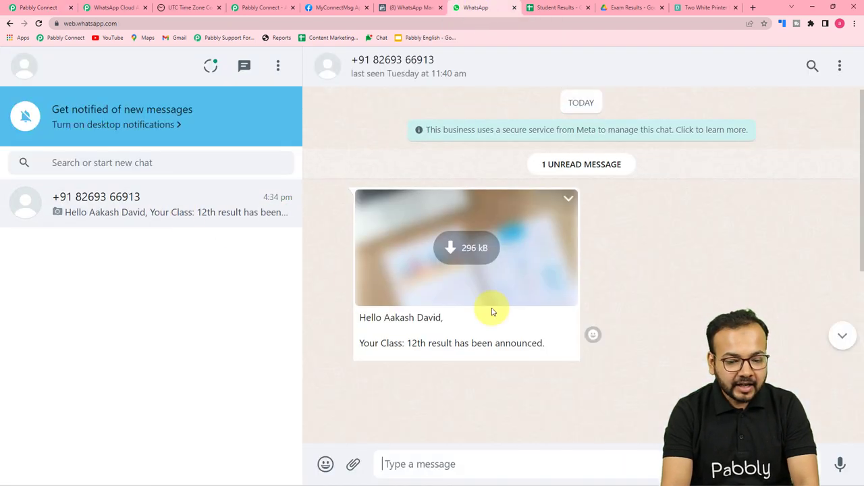
scroll(491, 310, "down", 2)
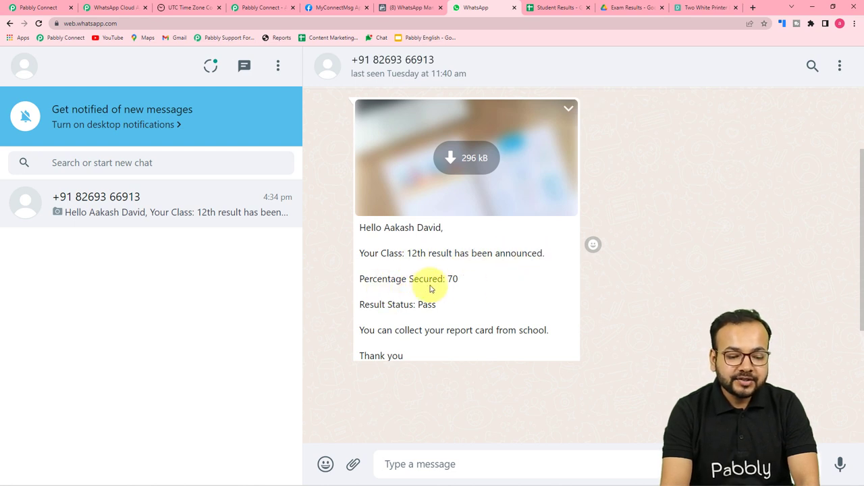
scroll(414, 304, "down", 1)
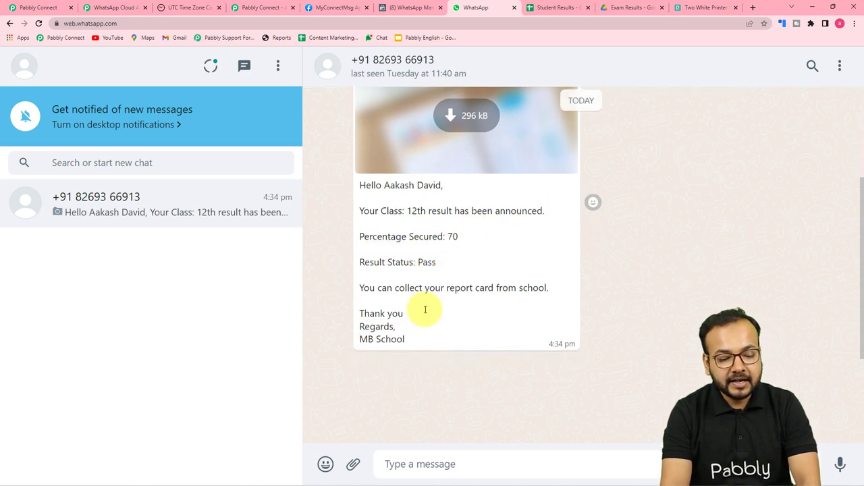
scroll(473, 284, "up", 2)
left_click(452, 201)
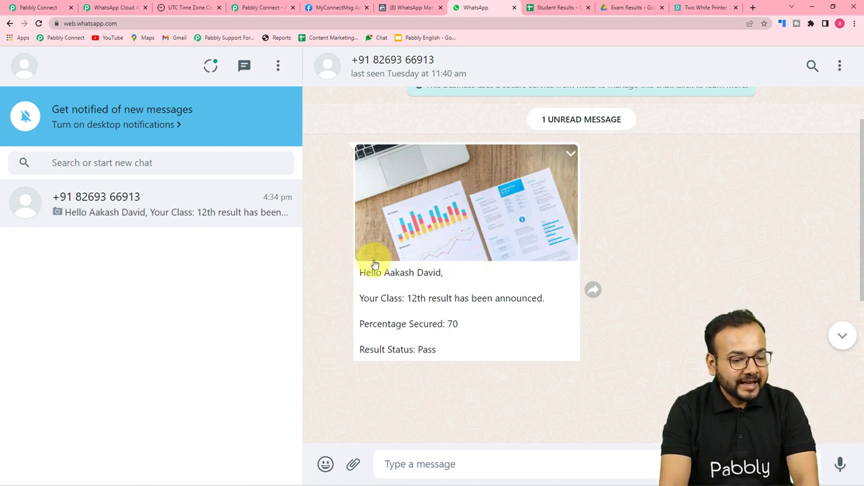
scroll(391, 289, "down", 2)
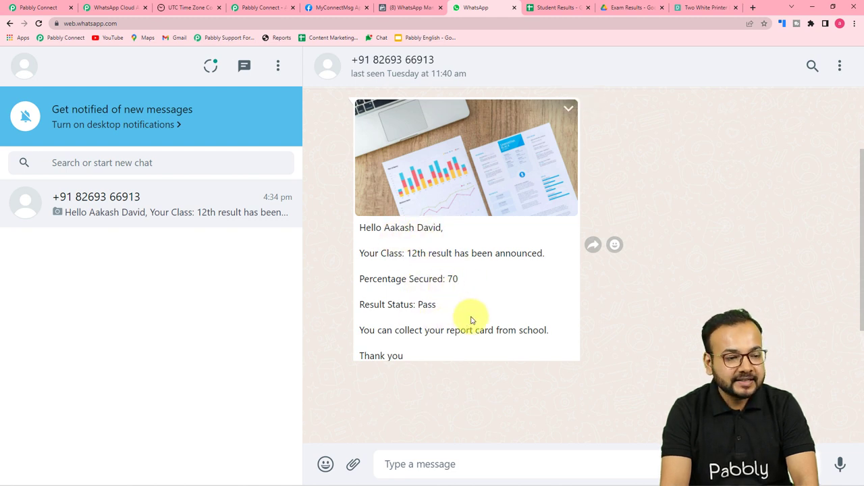
- Switch to WhatsApp Manager and check the message template's body text and preview against the received message
left_click(331, 12)
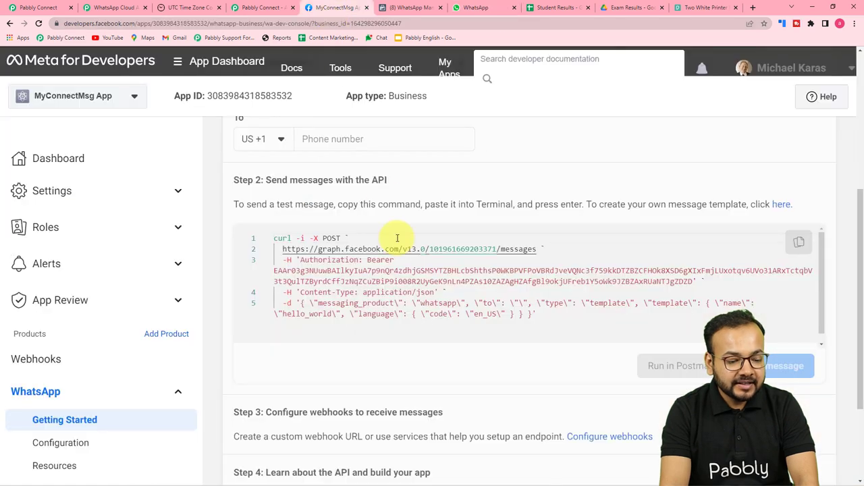
left_click(412, 7)
scroll(395, 252, "down", 3)
scroll(227, 279, "up", 3)
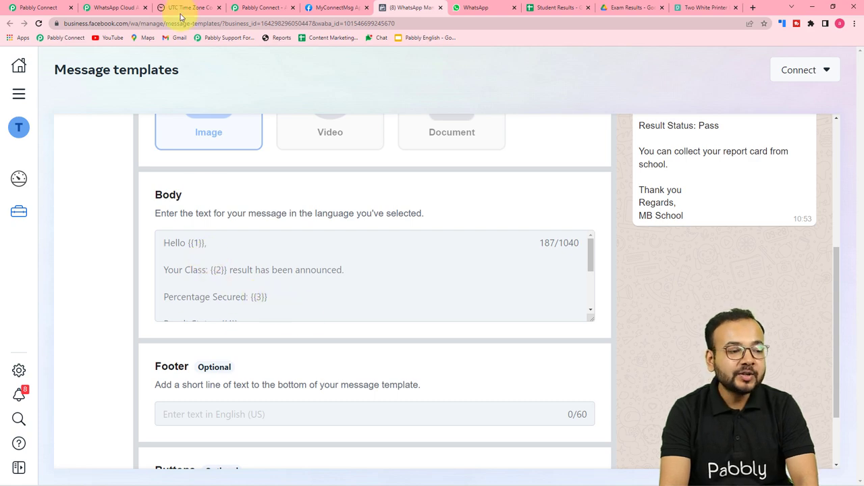
- Return to the Pabbly Connect workflow and review the Google Sheets Get Row(s) step's spreadsheet, sheet, range and response
left_click(53, 9)
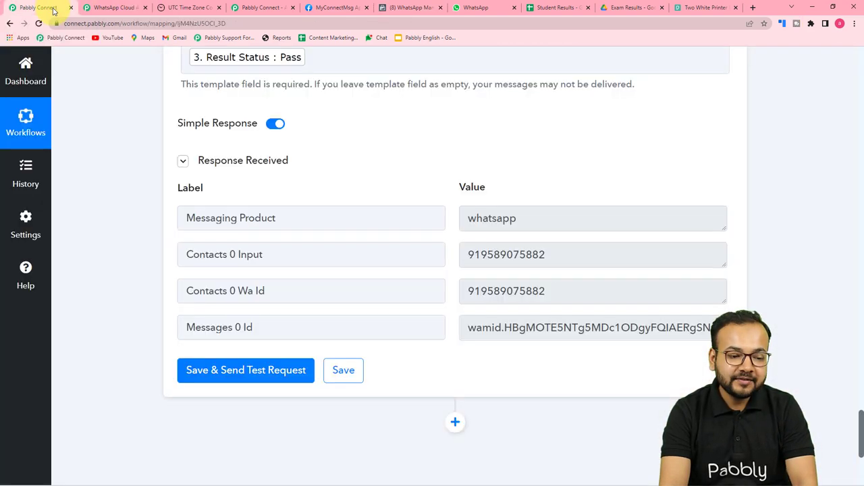
scroll(863, 312, "up", 9)
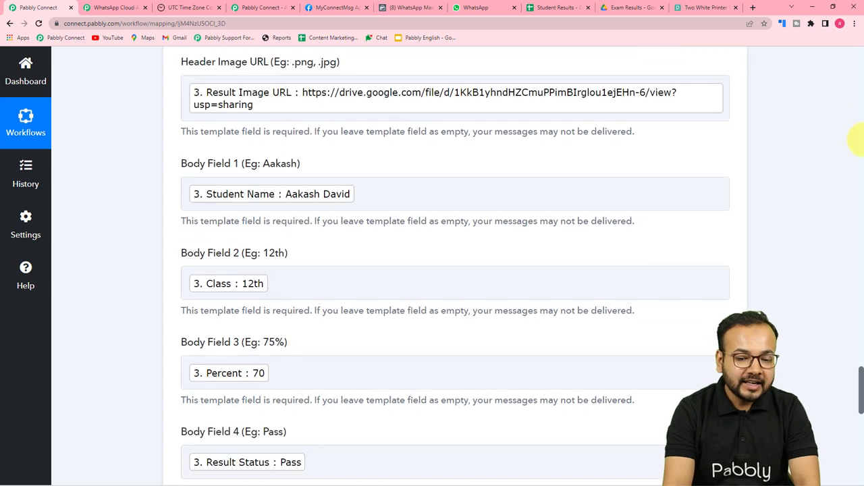
scroll(858, 108, "up", 20)
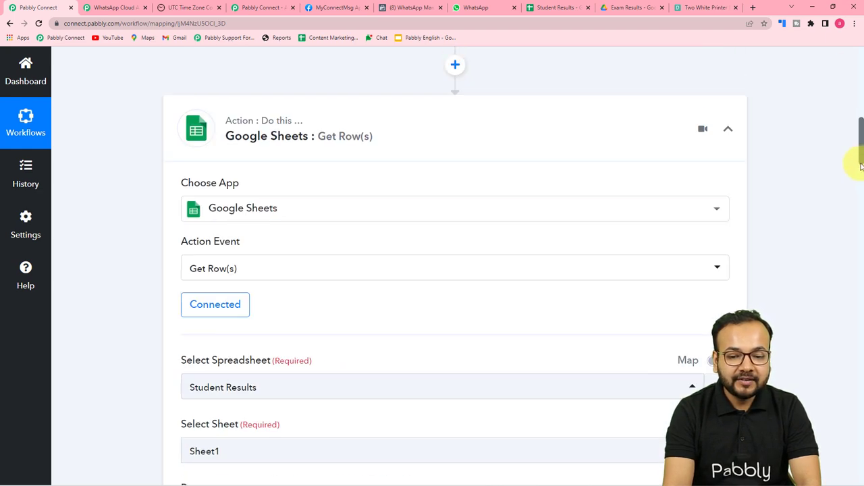
mouse_move(863, 129)
left_mouse_down()
mouse_move(863, 78)
mouse_move(860, 116)
left_mouse_up()
scroll(660, 260, "down", 2)
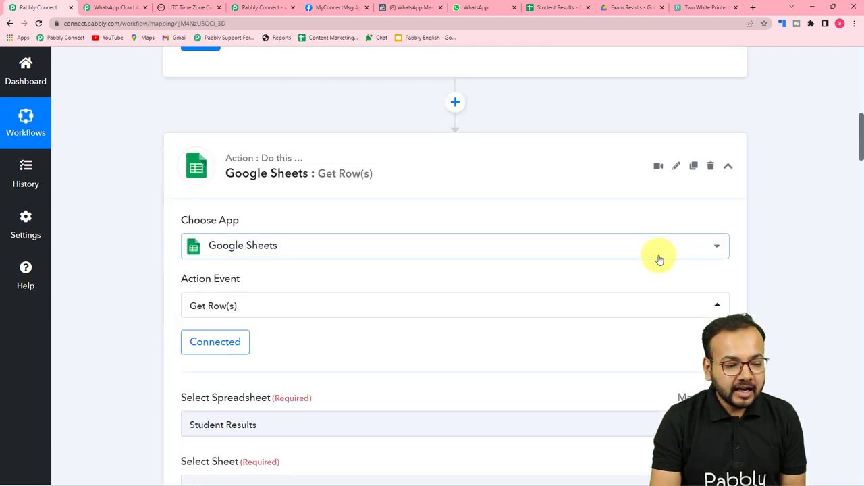
scroll(660, 260, "down", 1)
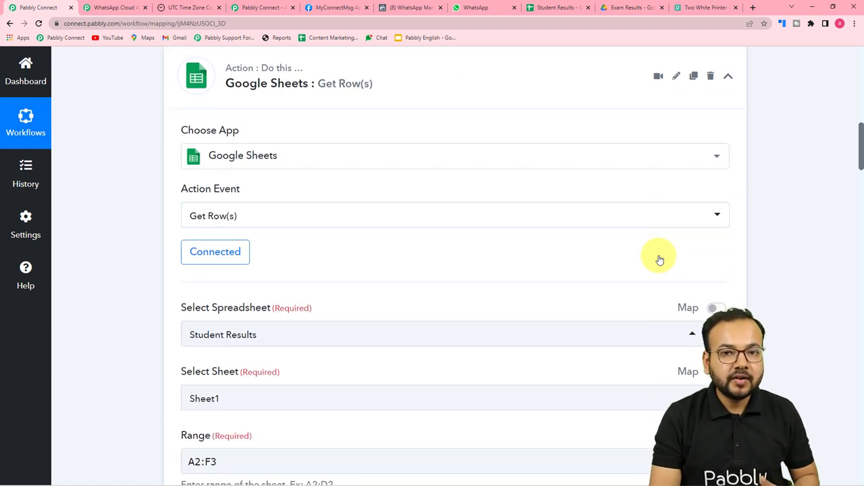
scroll(660, 260, "down", 5)
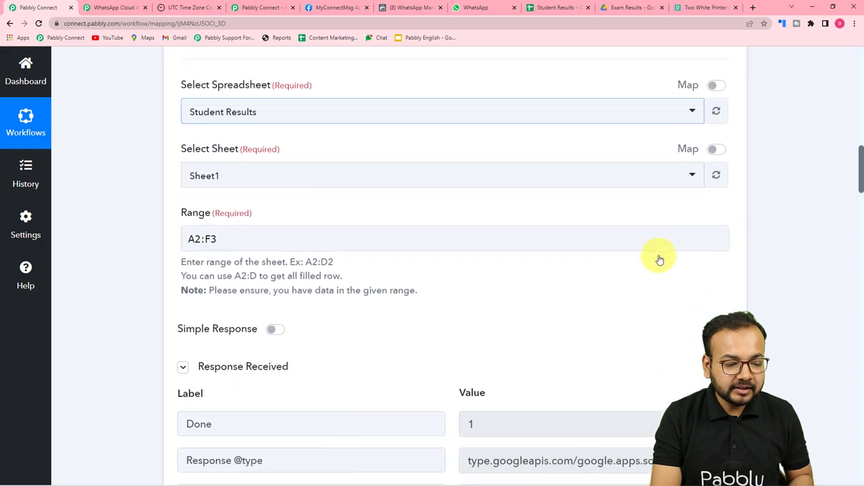
scroll(660, 260, "down", 2)
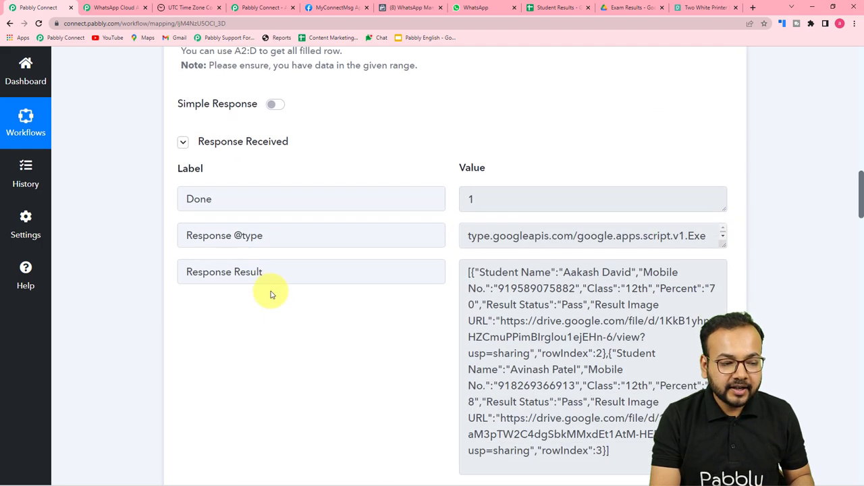
scroll(263, 286, "down", 6)
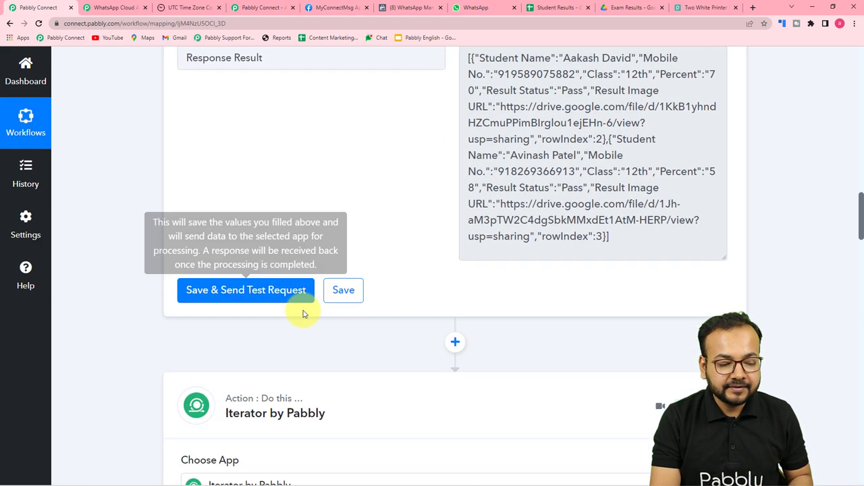
- Review the Iterator by Pabbly array and response, and the WhatsApp Cloud API step's template, mapped fields and response
scroll(397, 282, "up", 1)
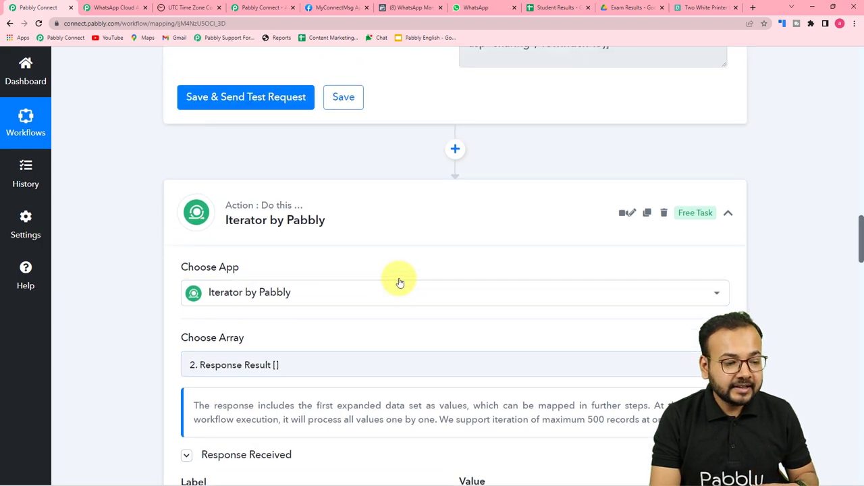
scroll(137, 240, "down", 4)
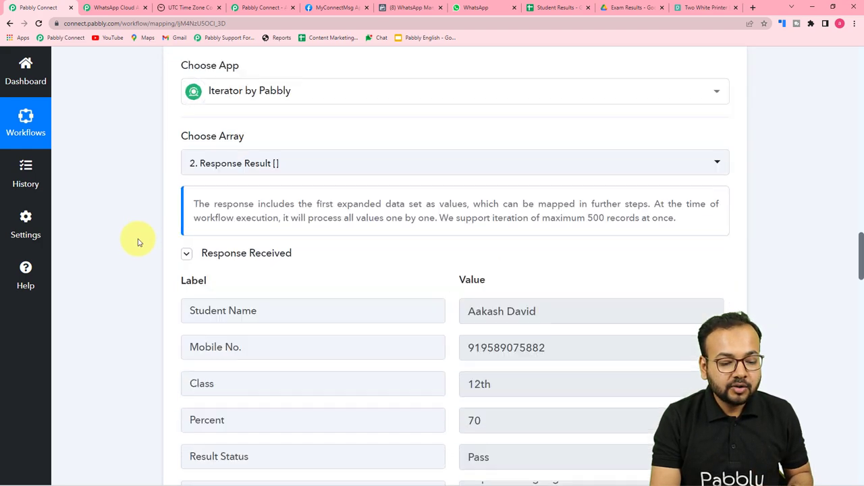
scroll(138, 242, "down", 1)
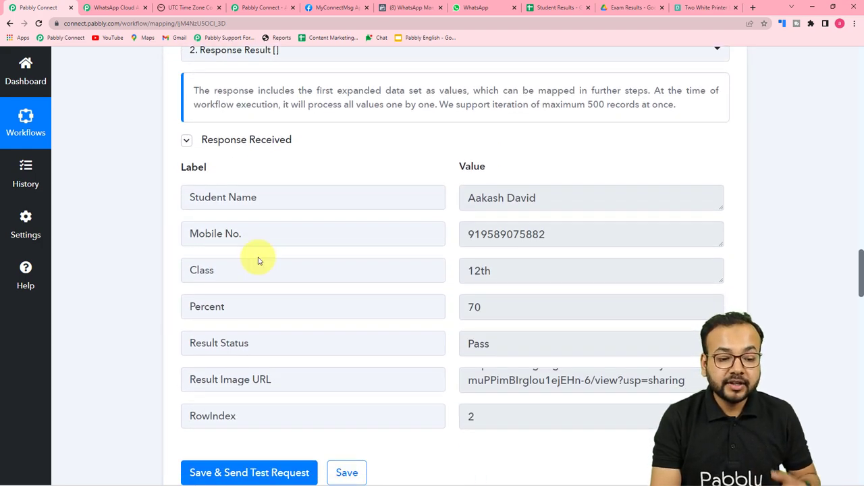
scroll(162, 249, "down", 5)
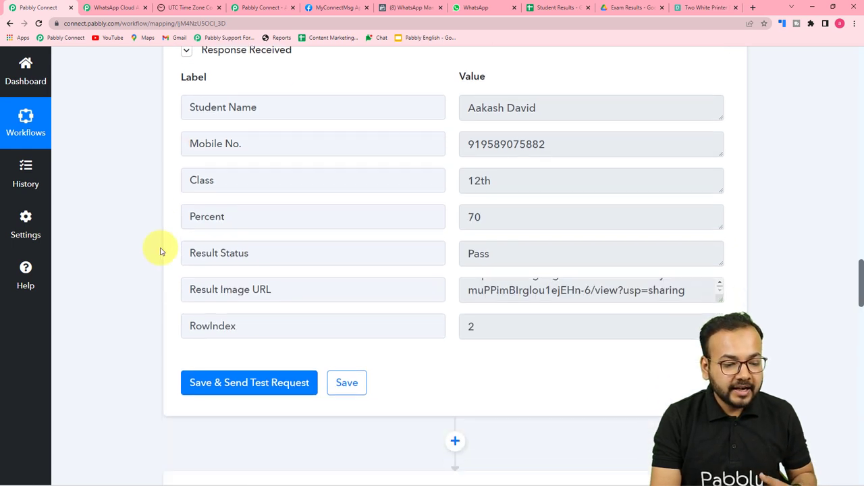
scroll(161, 252, "down", 1)
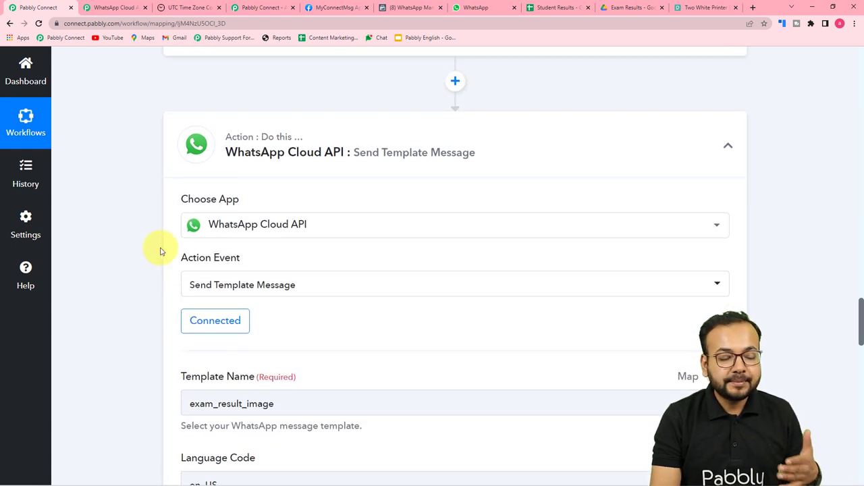
scroll(161, 251, "down", 3)
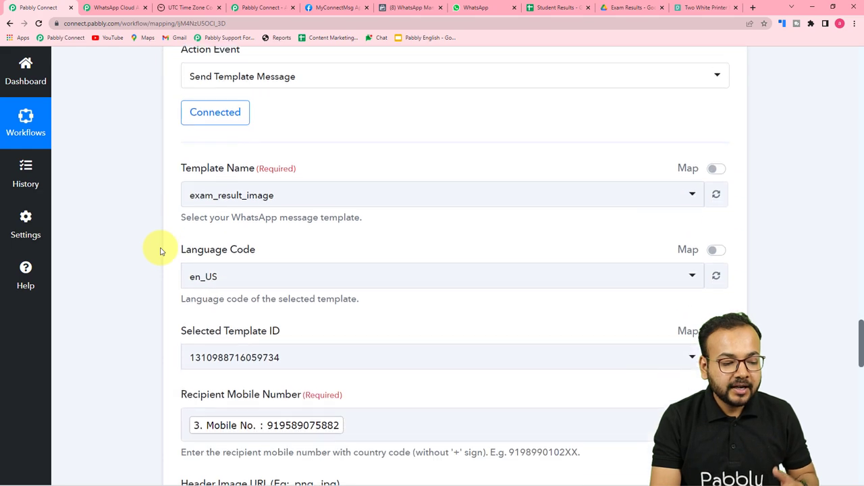
scroll(161, 251, "down", 5)
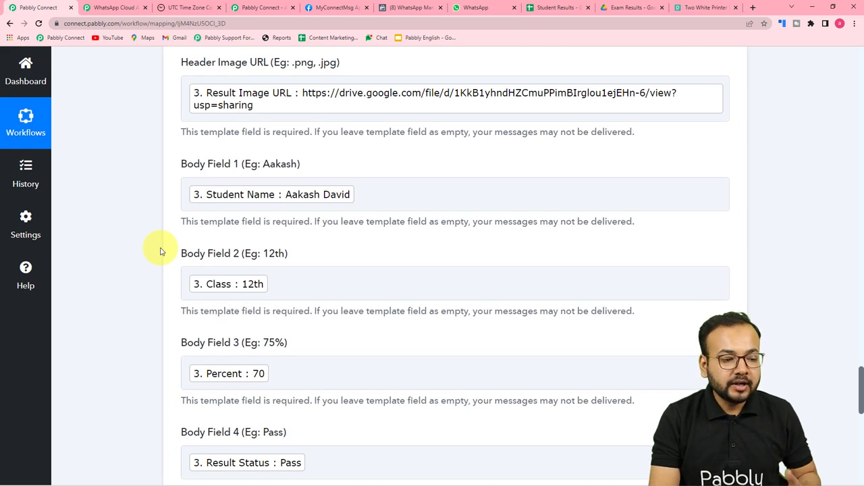
scroll(161, 251, "down", 1)
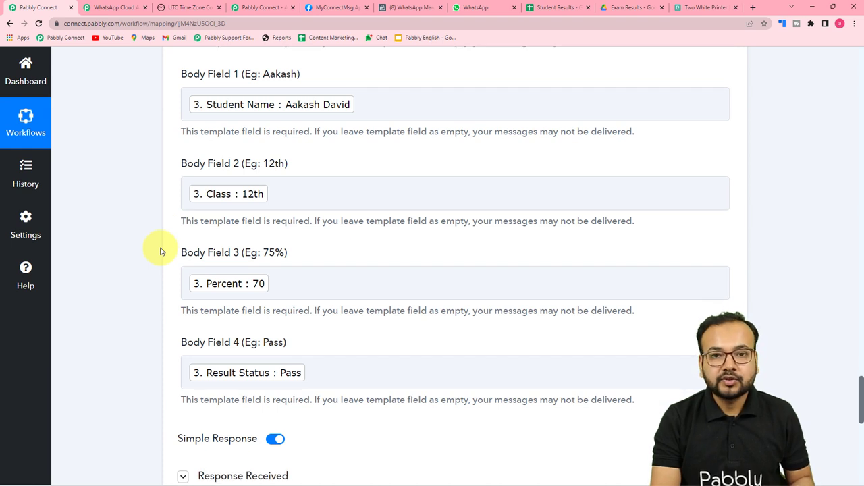
scroll(161, 252, "down", 1)
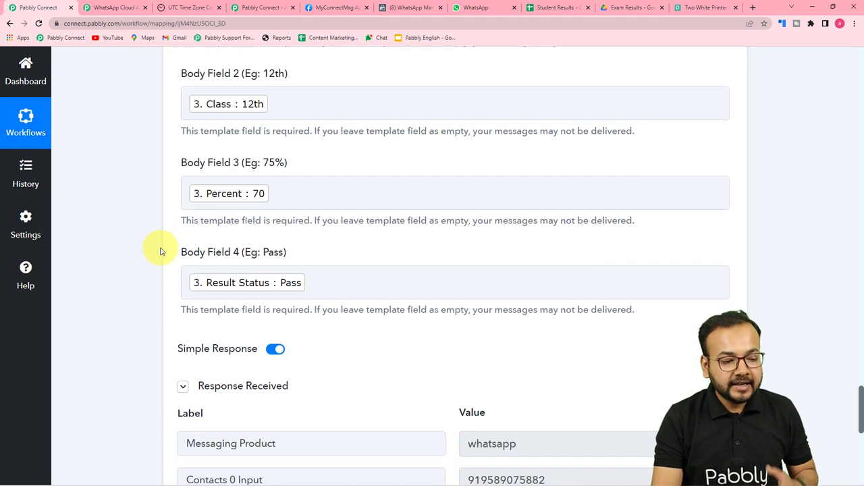
scroll(161, 252, "down", 1)
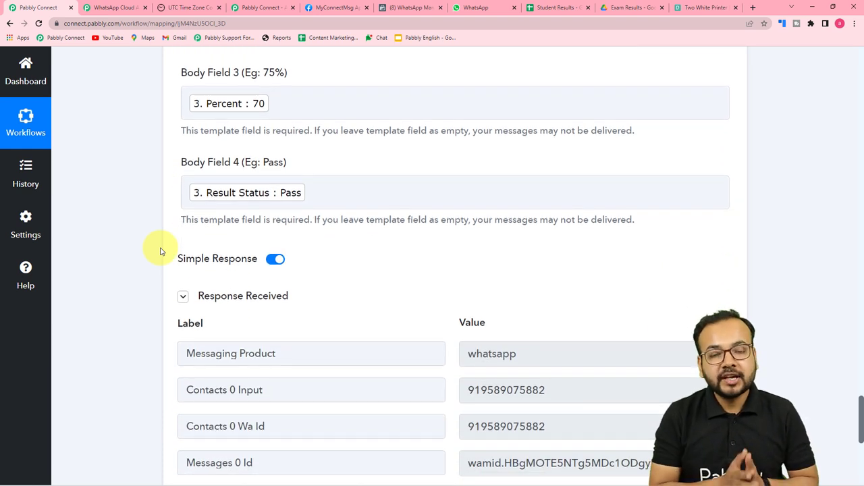